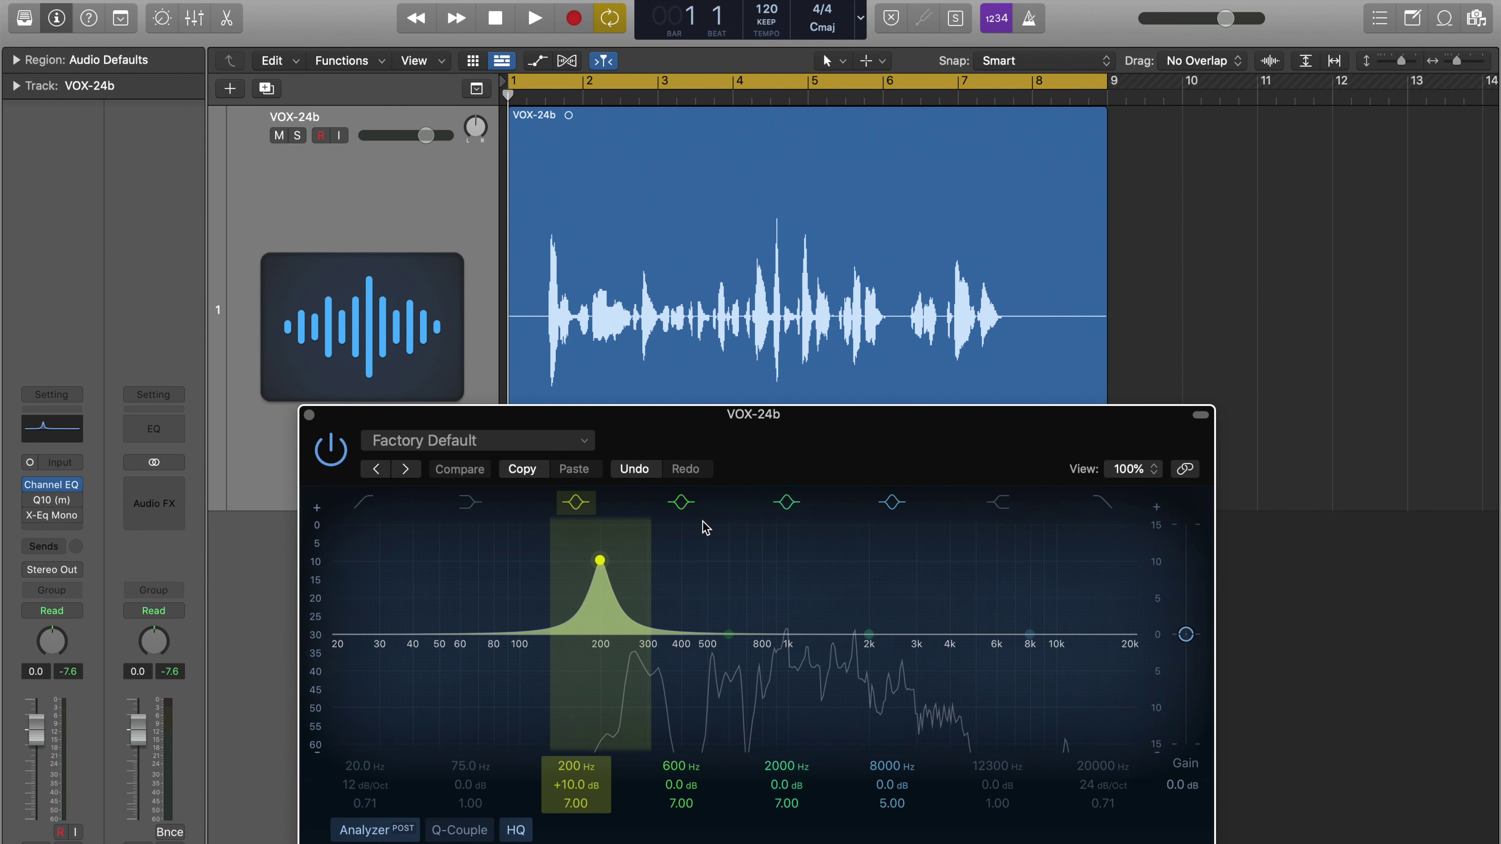
Play back the vocal with the Channel EQ boost, then stop and rewind to the start.
left_click(705, 528)
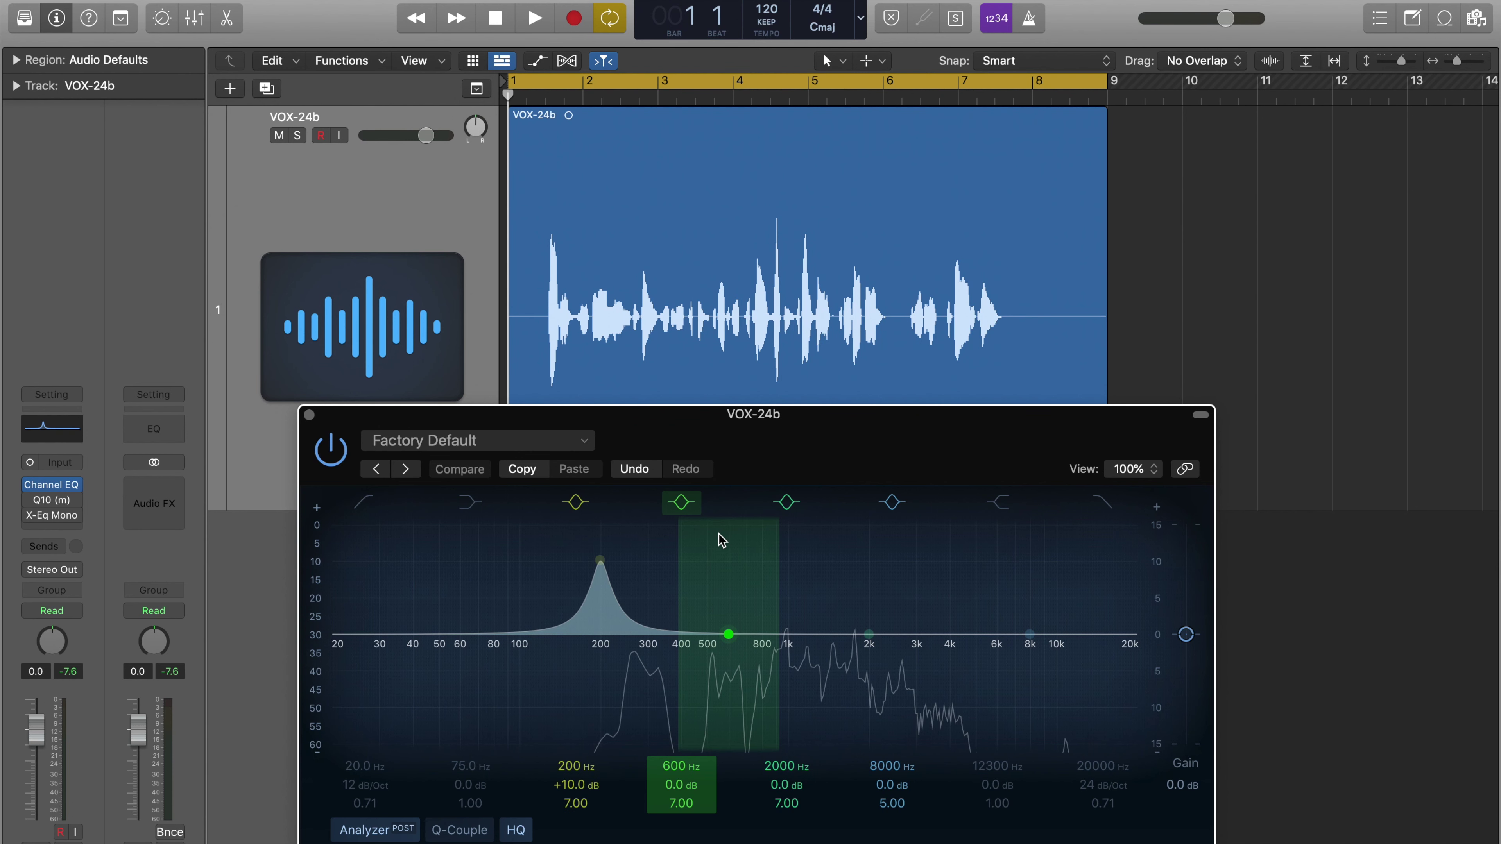
key("space")
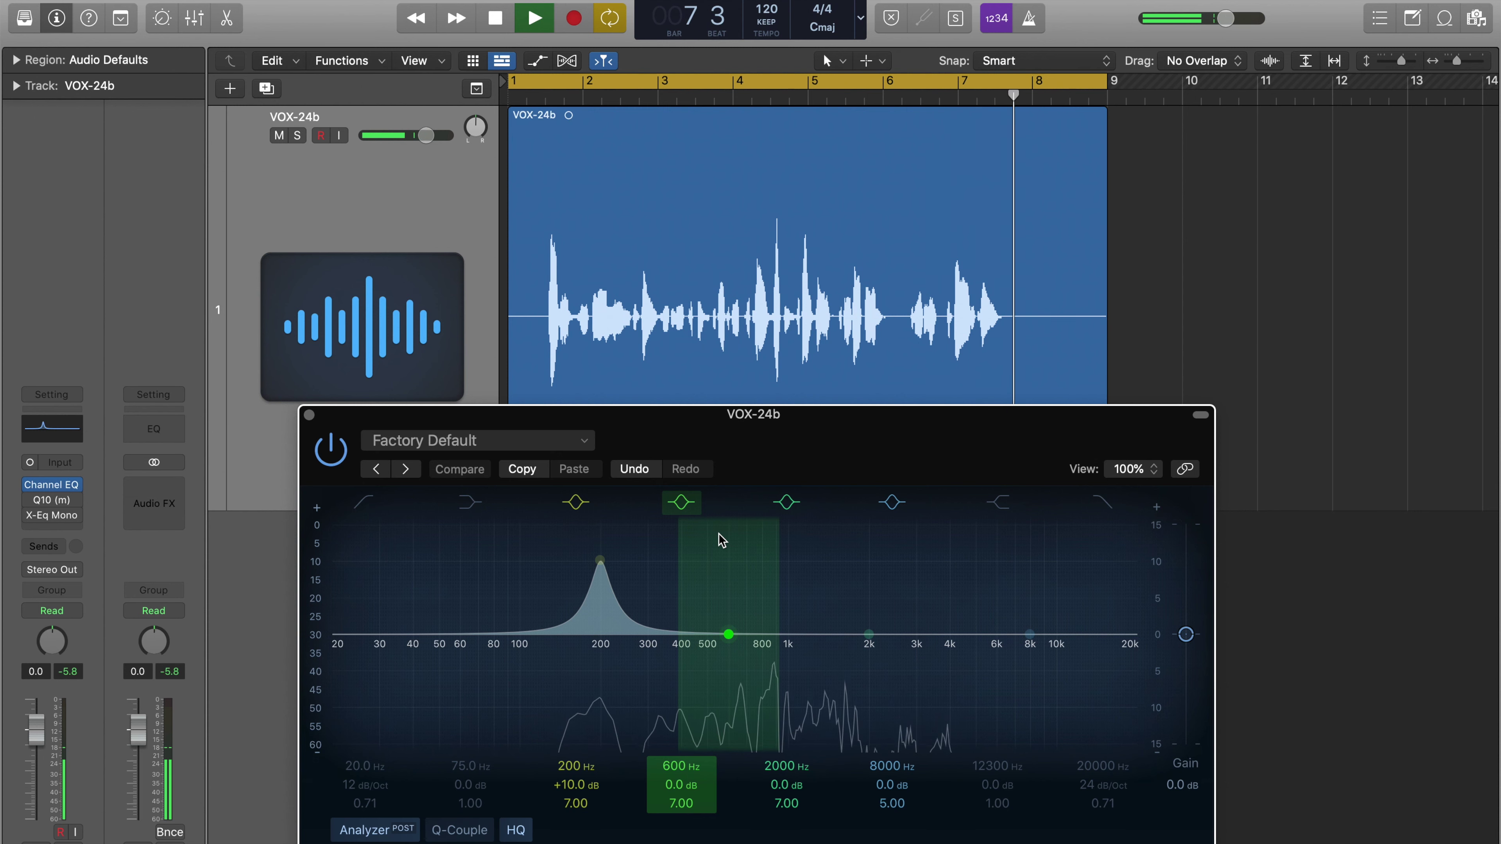
key("space")
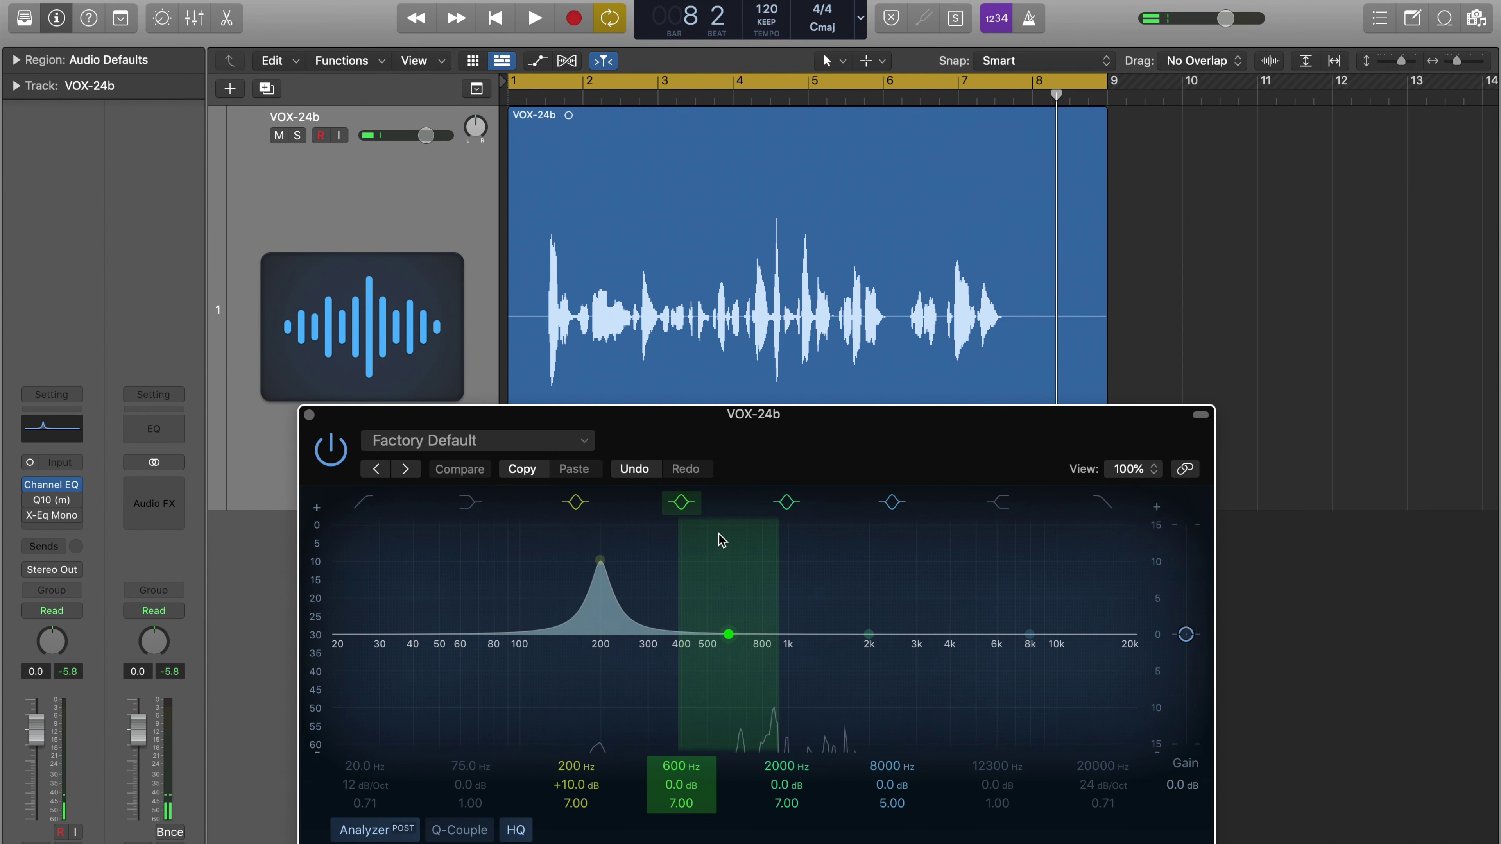
key("Return")
Select the 200 Hz band and close the Channel EQ window.
left_click(589, 766)
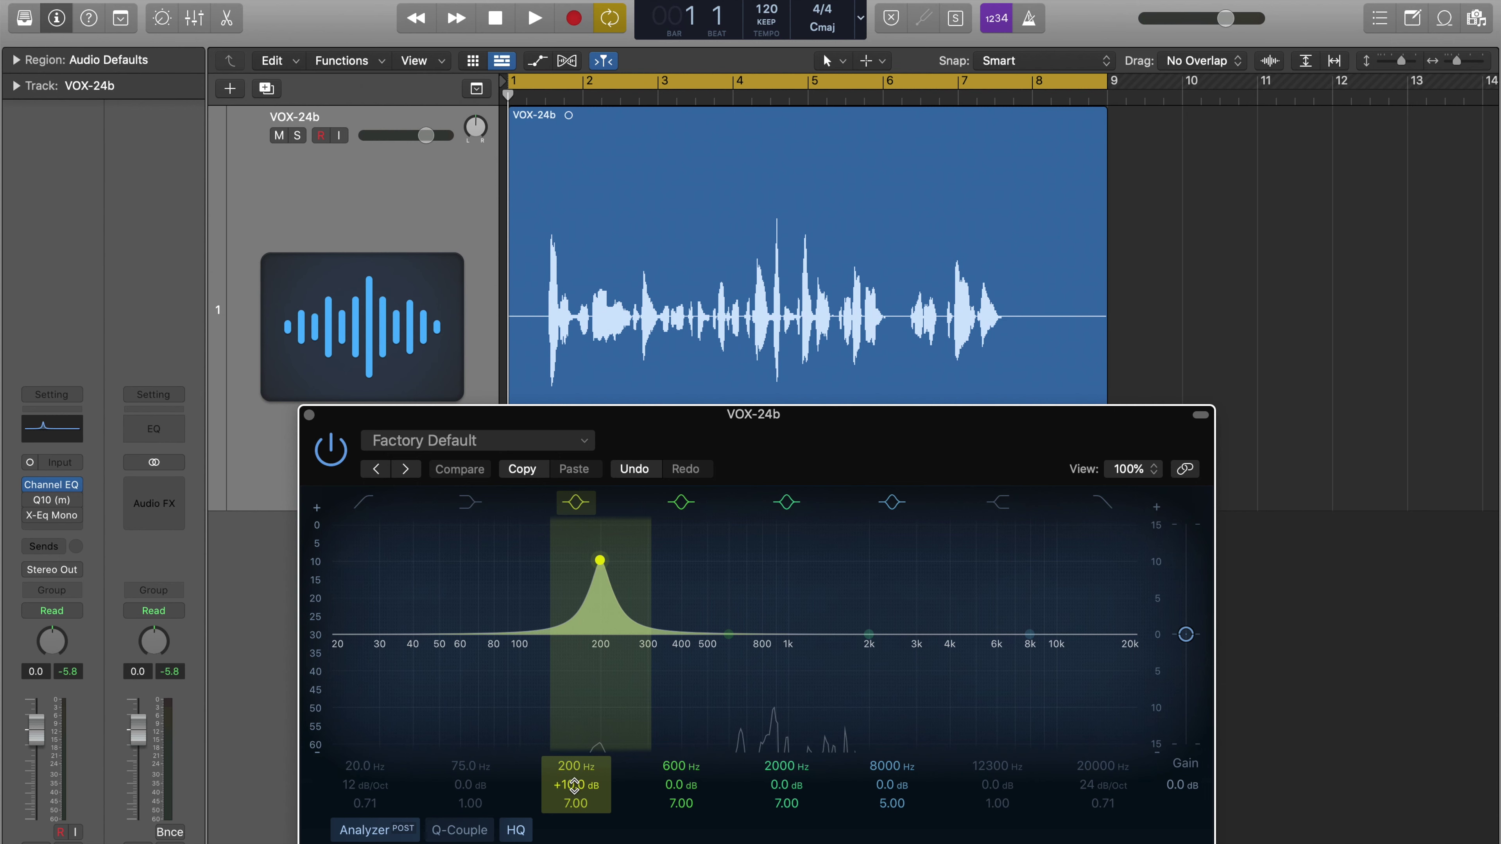
key("super+w")
key("space")
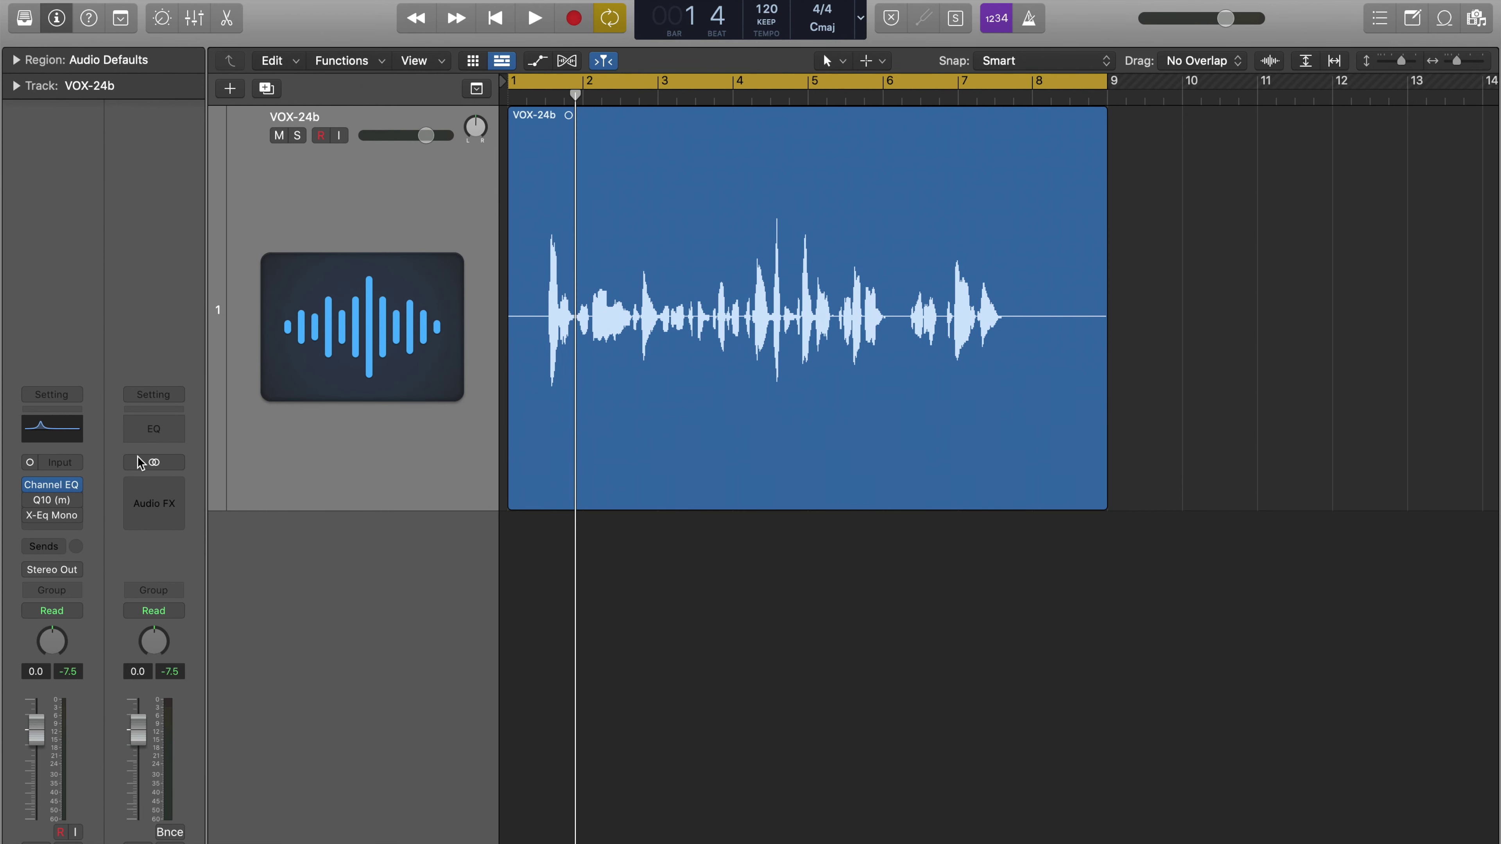
Reopen the vocal's Channel EQ and enlarge its window to 125%, then 150%.
left_click(53, 490)
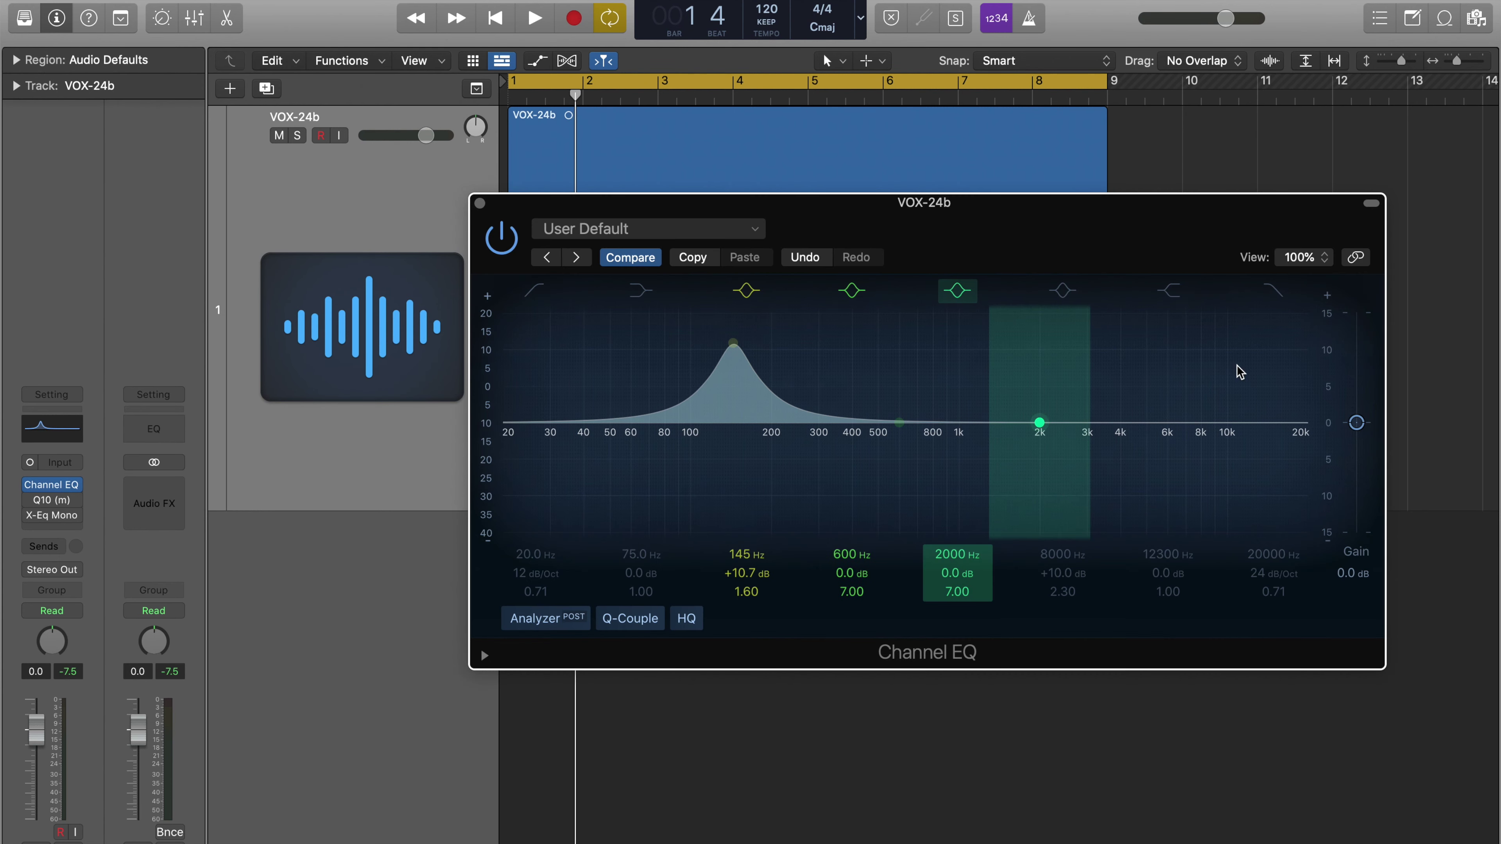
left_click(1304, 257)
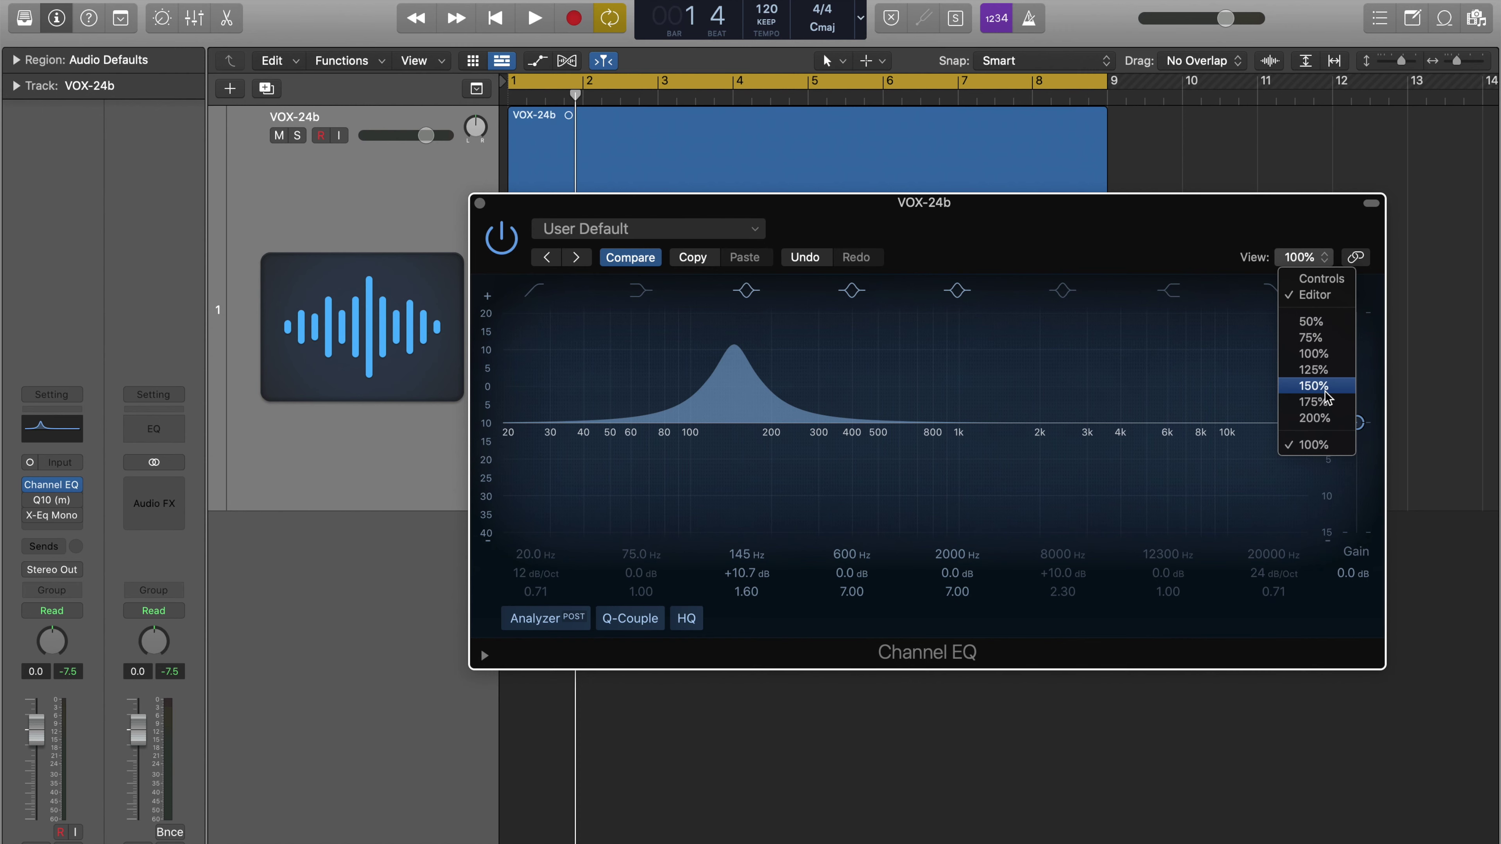
left_click(1313, 370)
left_click_drag(1048, 216, 607, 65)
left_click(1092, 107)
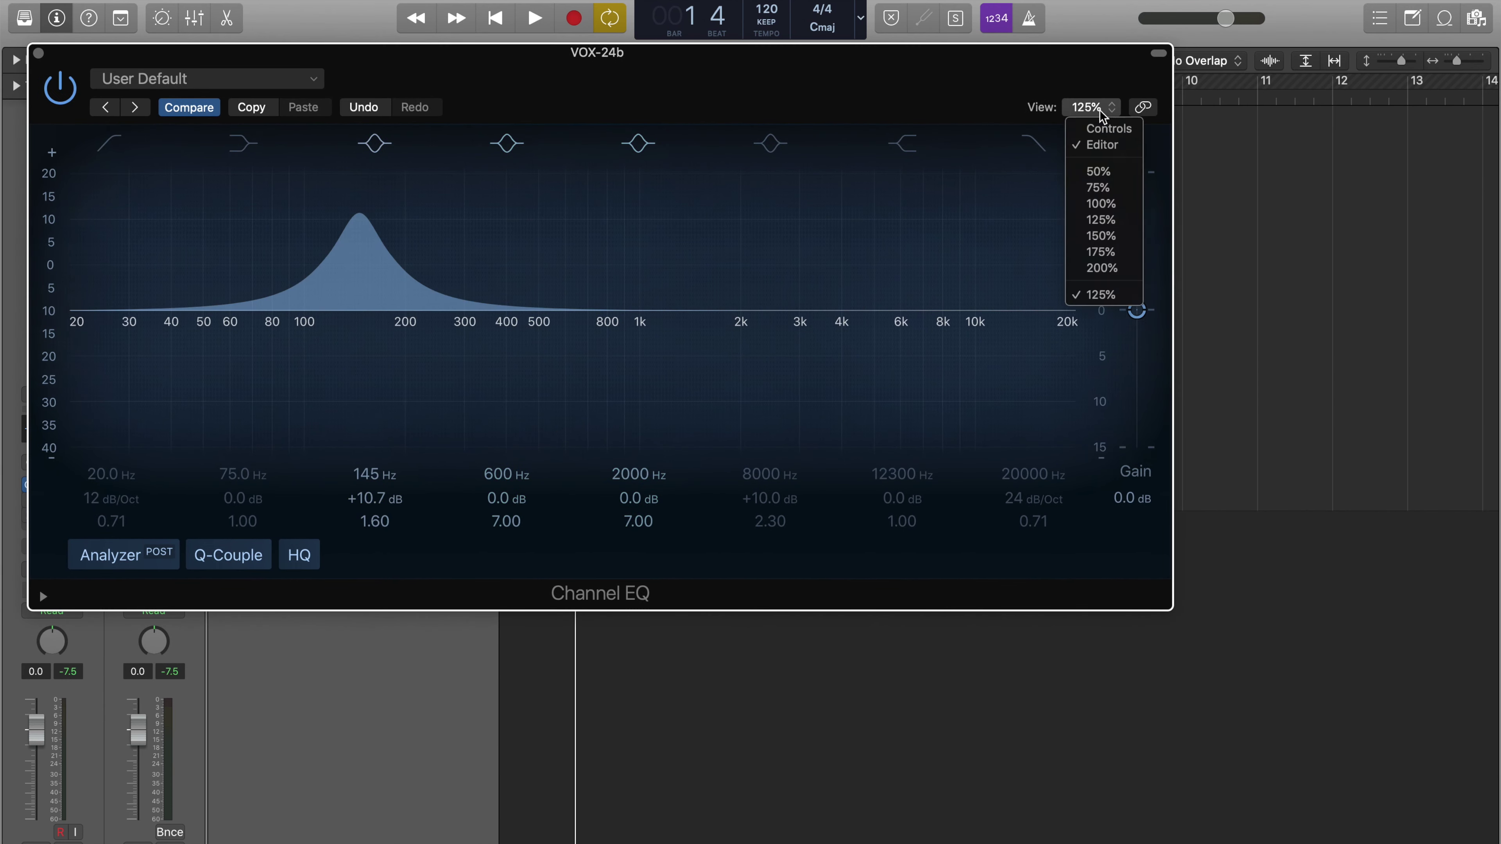
left_click(1127, 243)
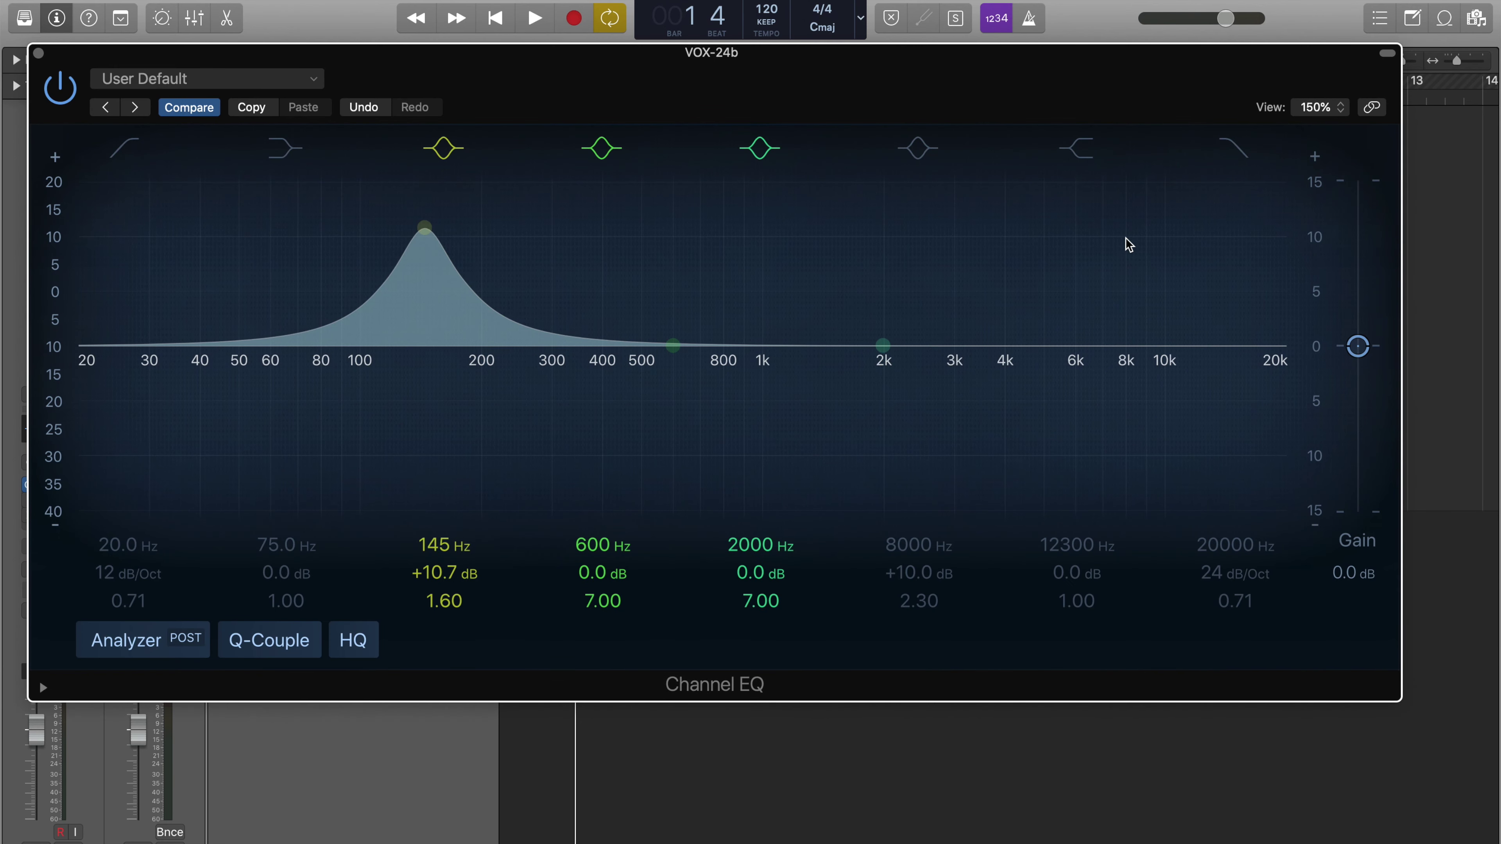
Try the Channel EQ at 200%, return it to 100% centred, then switch to Q10.
left_click(1323, 109)
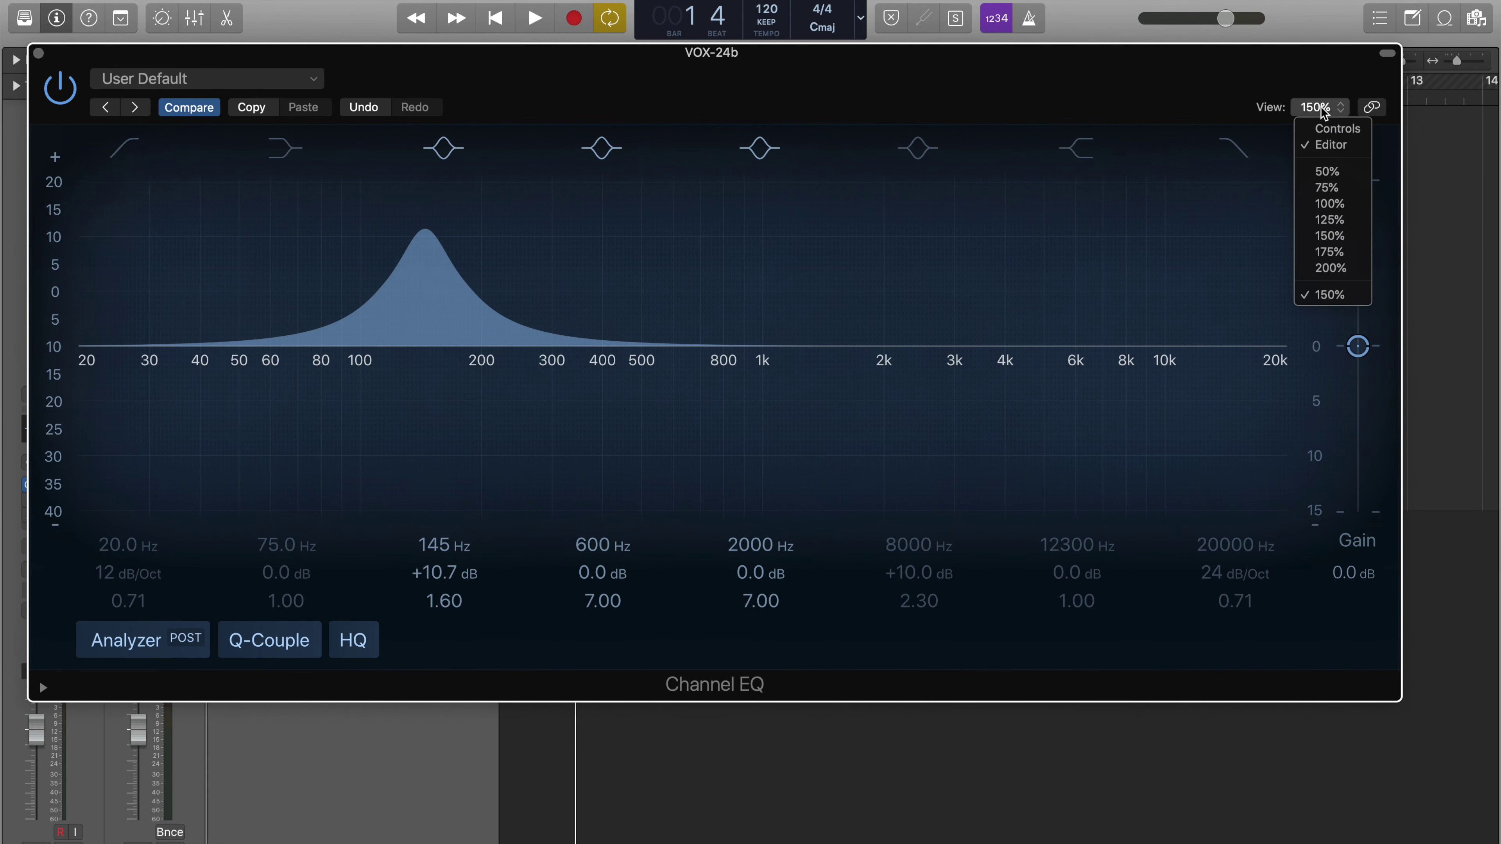
left_click(1336, 269)
left_click_drag(947, 63, 386, 48)
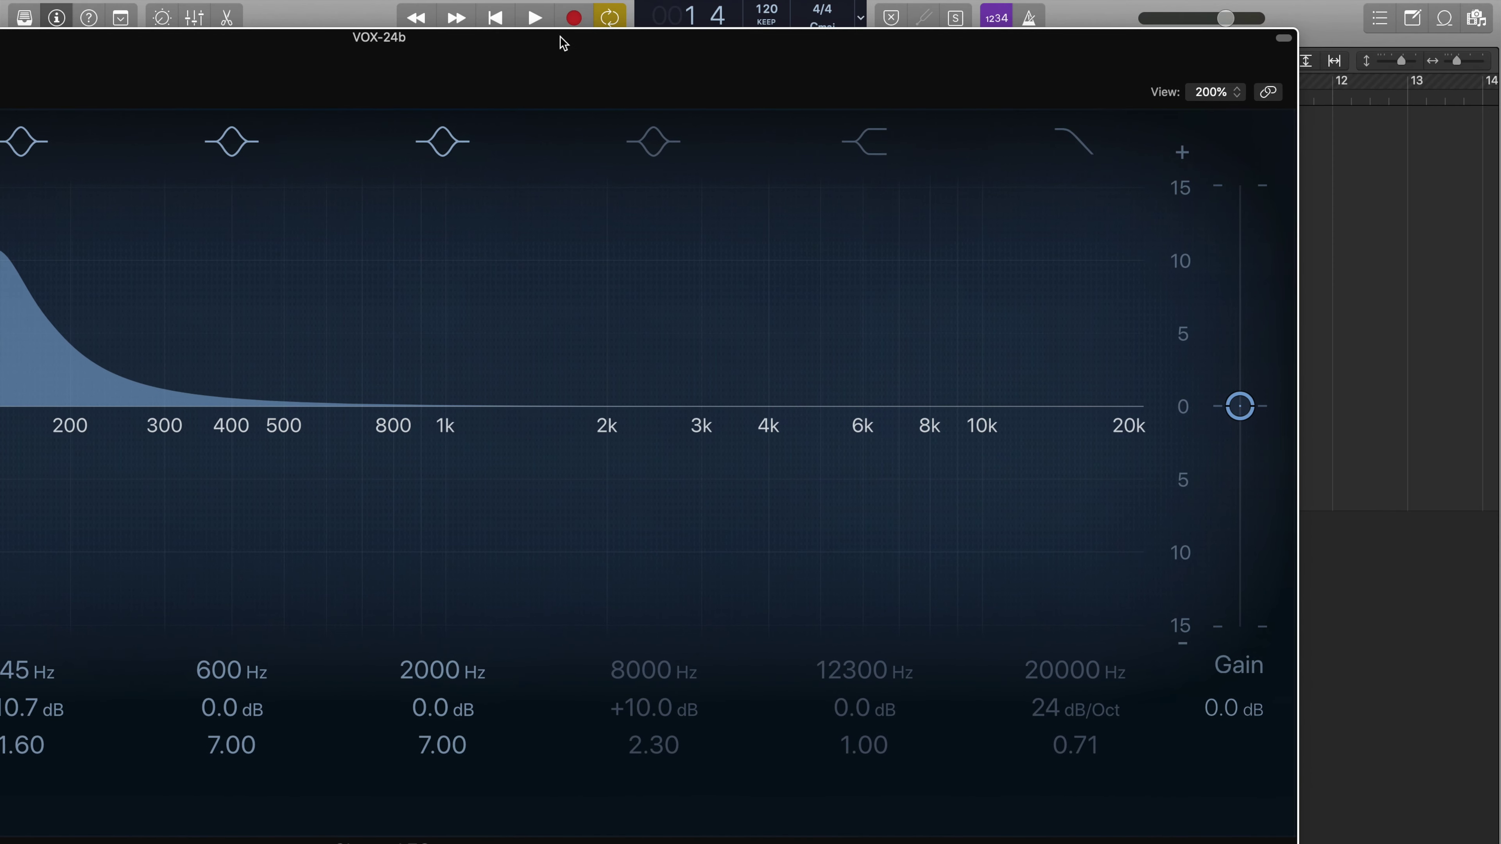
left_click(1235, 91)
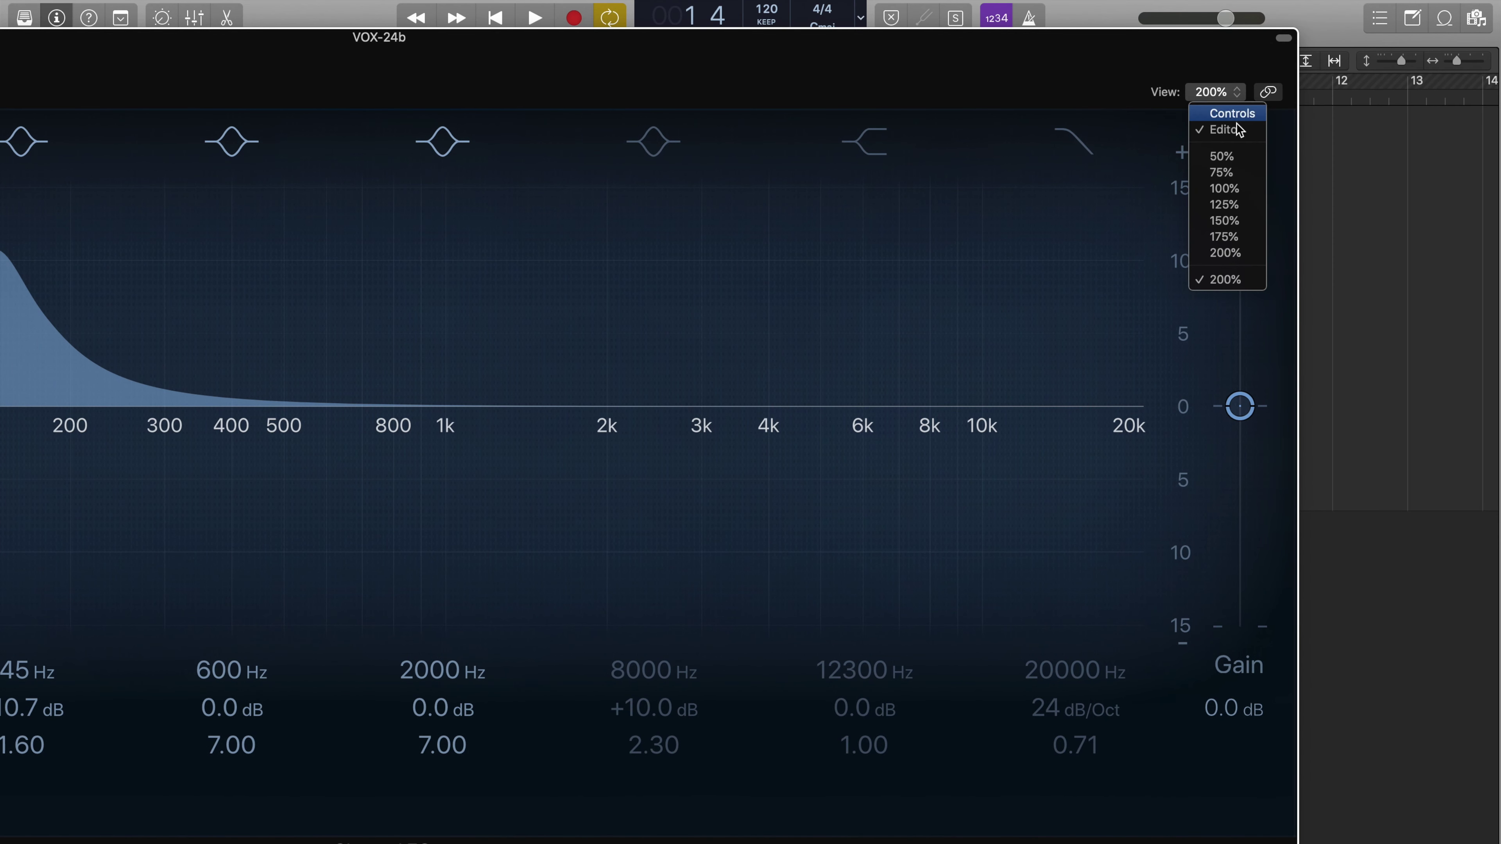
left_click(1244, 188)
left_click_drag(208, 41, 955, 245)
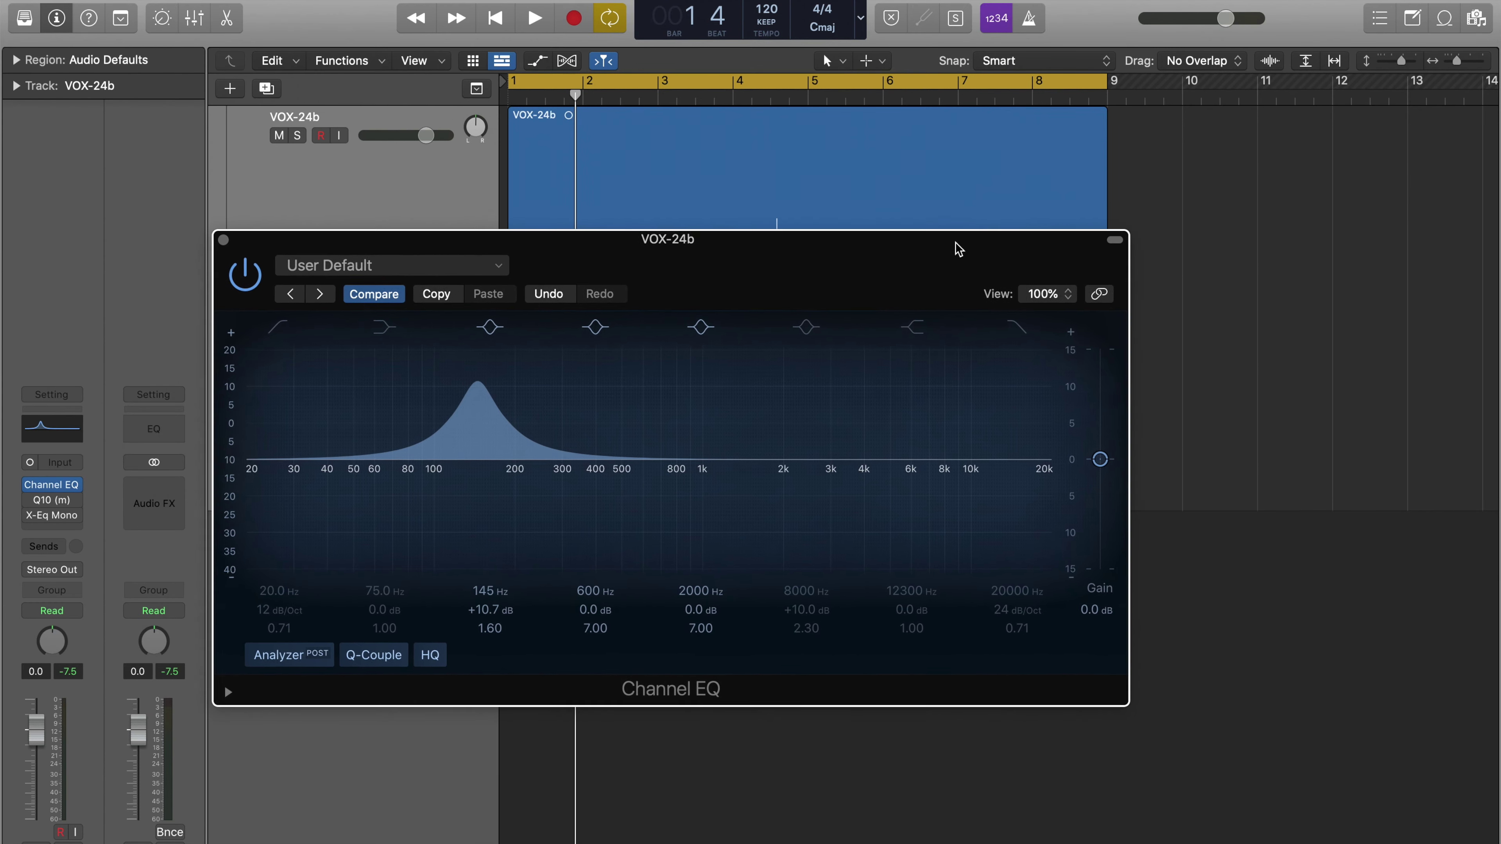
left_click(220, 237)
left_click(52, 499)
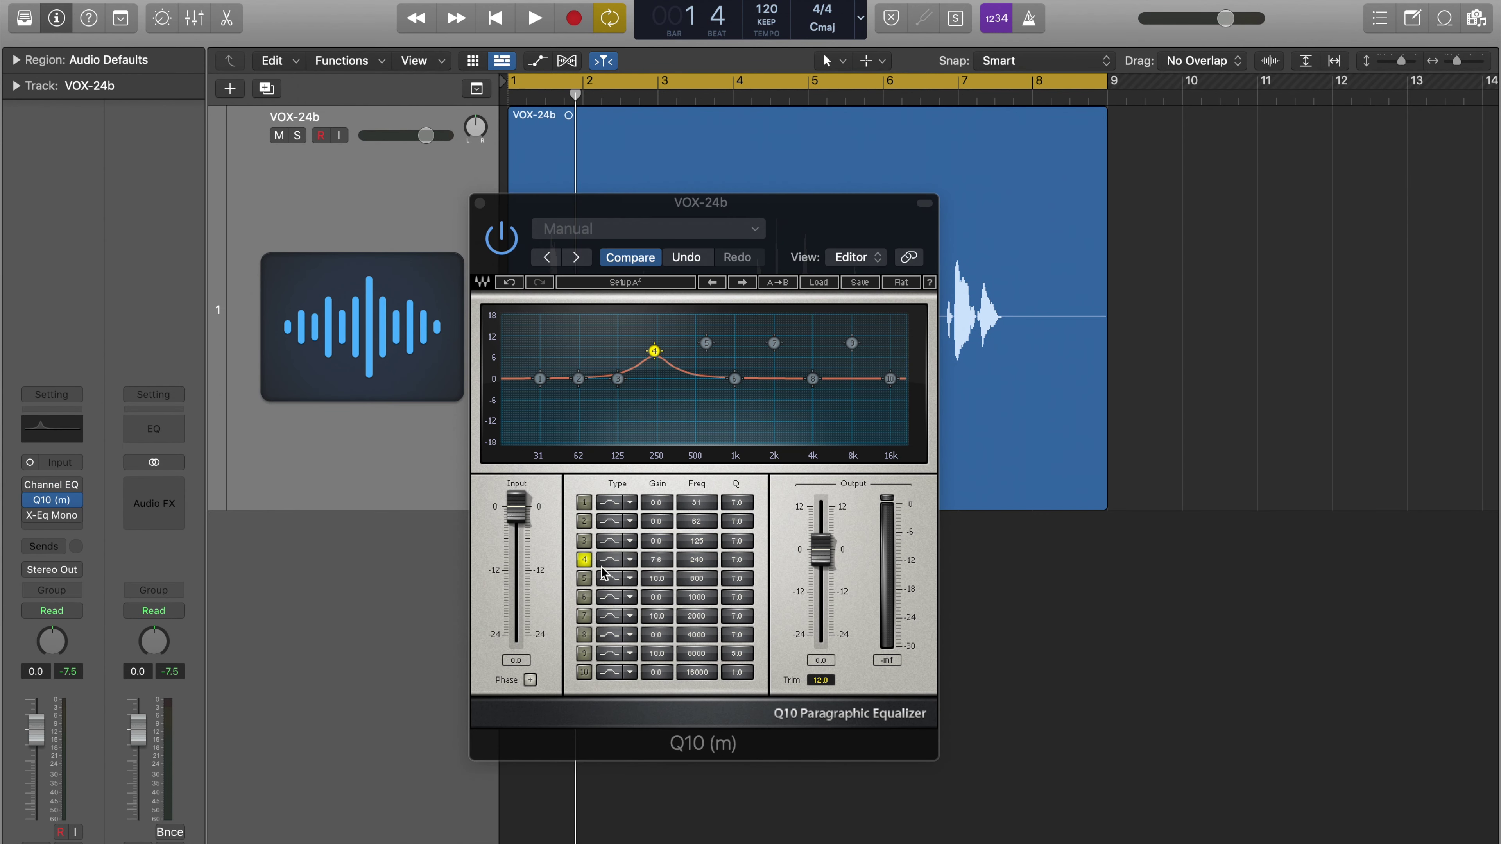
Switch off Q10 band 4 and boost band 1 to 6.3 dB with Q 7.7.
left_click(585, 559)
left_click(584, 501)
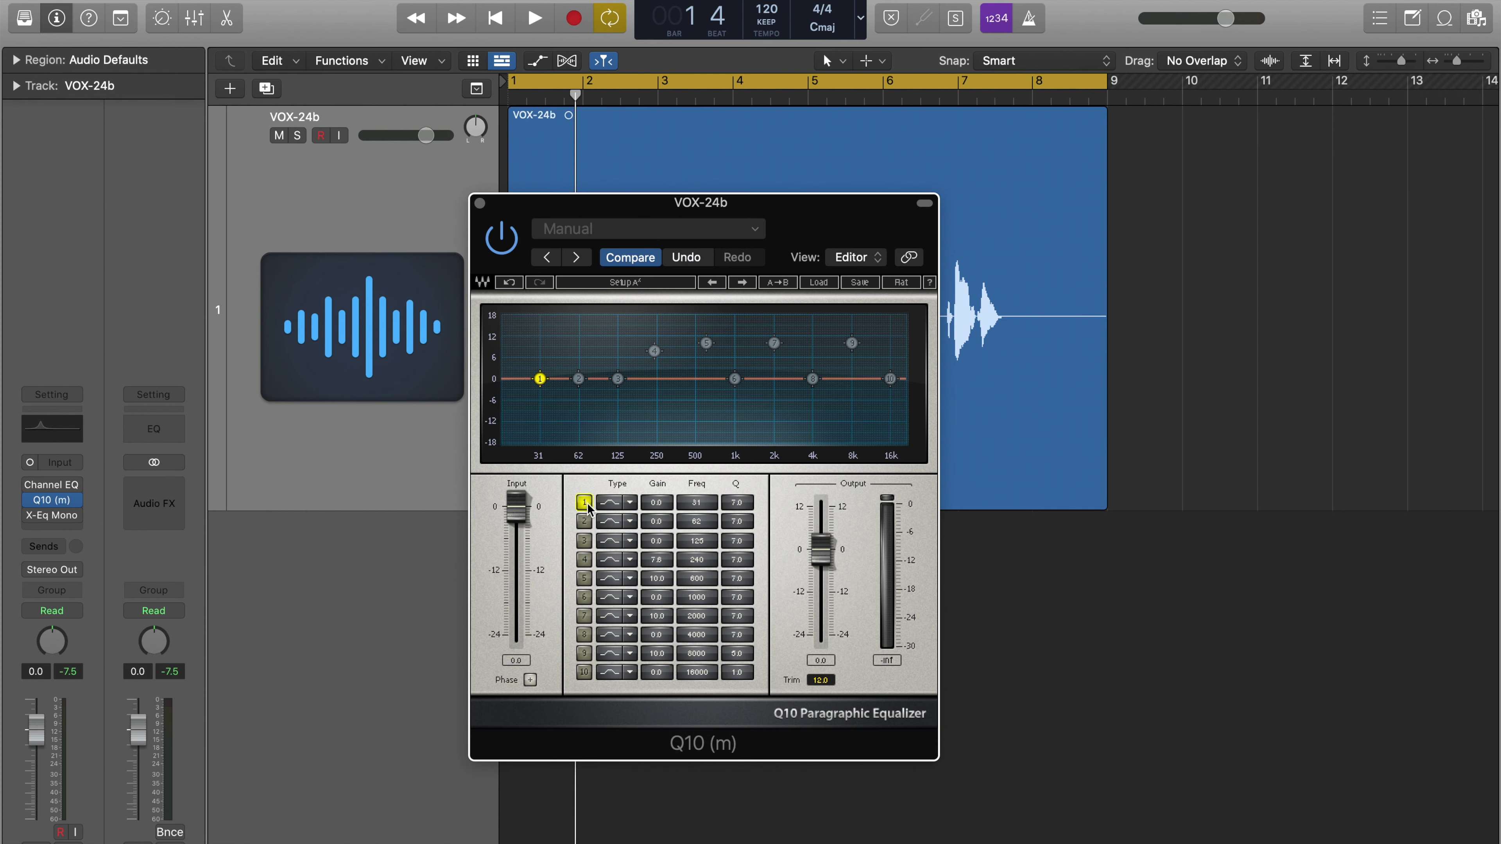
left_click_drag(656, 502, 697, 505)
left_click(736, 502)
left_click_drag(736, 502, 740, 518)
left_click_drag(660, 508, 662, 544)
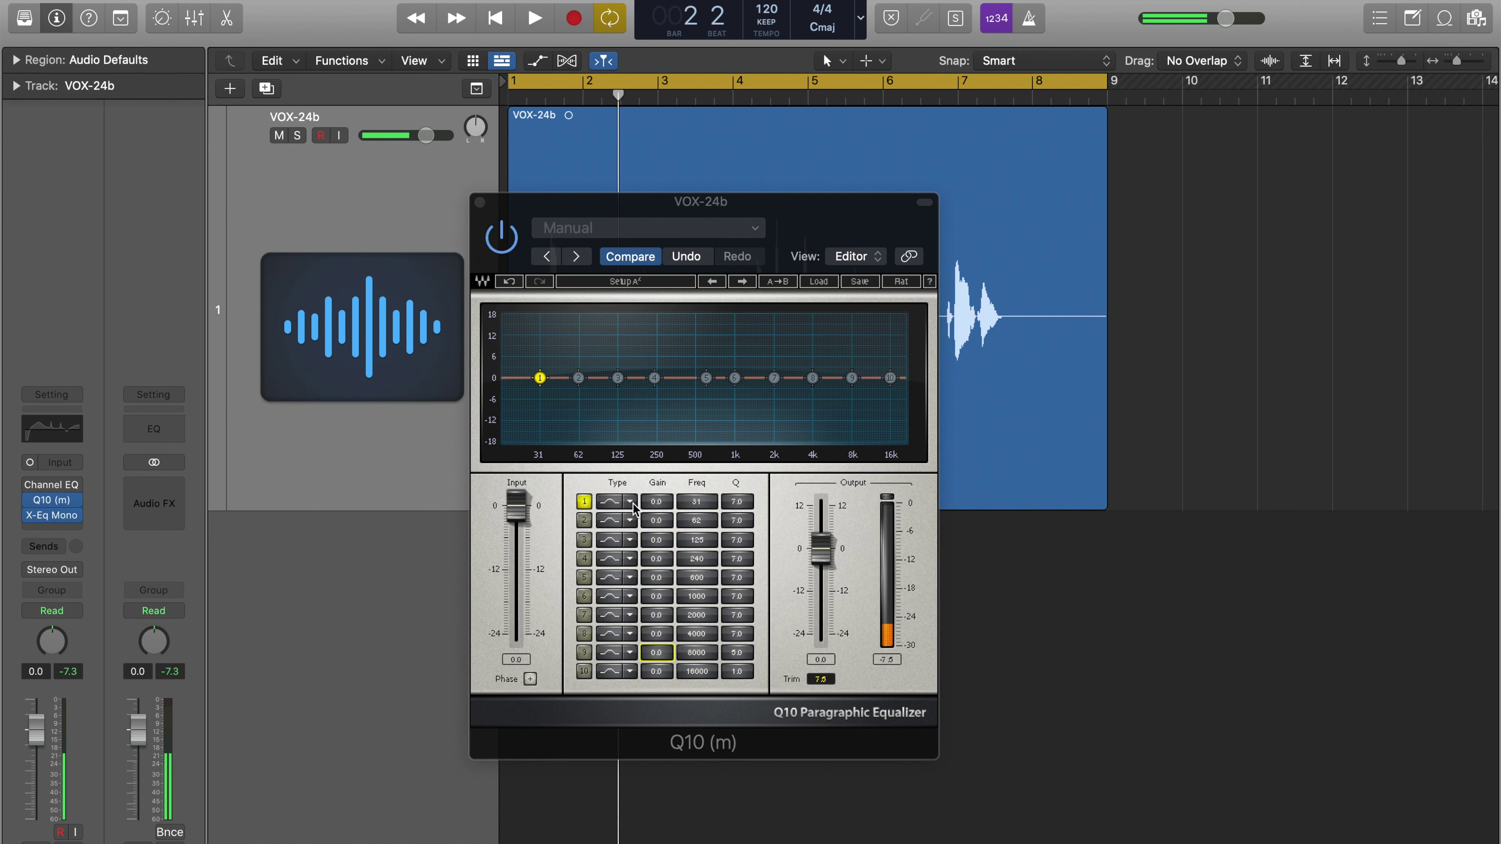
Turn band 1 into a Low Shelf boosted 8.3 dB with Q 11.3.
left_click(630, 502)
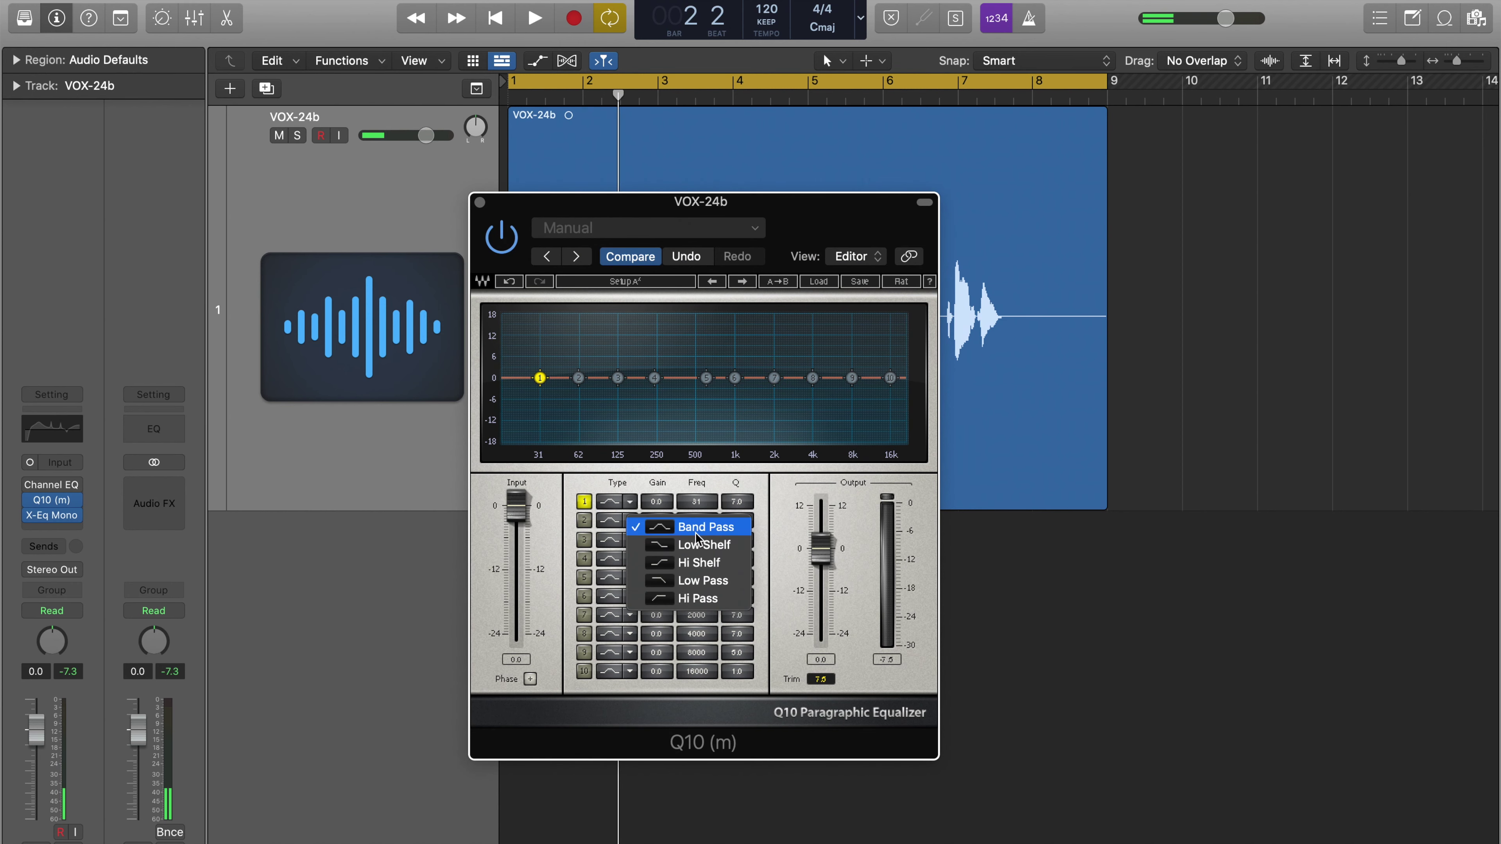
left_click(686, 544)
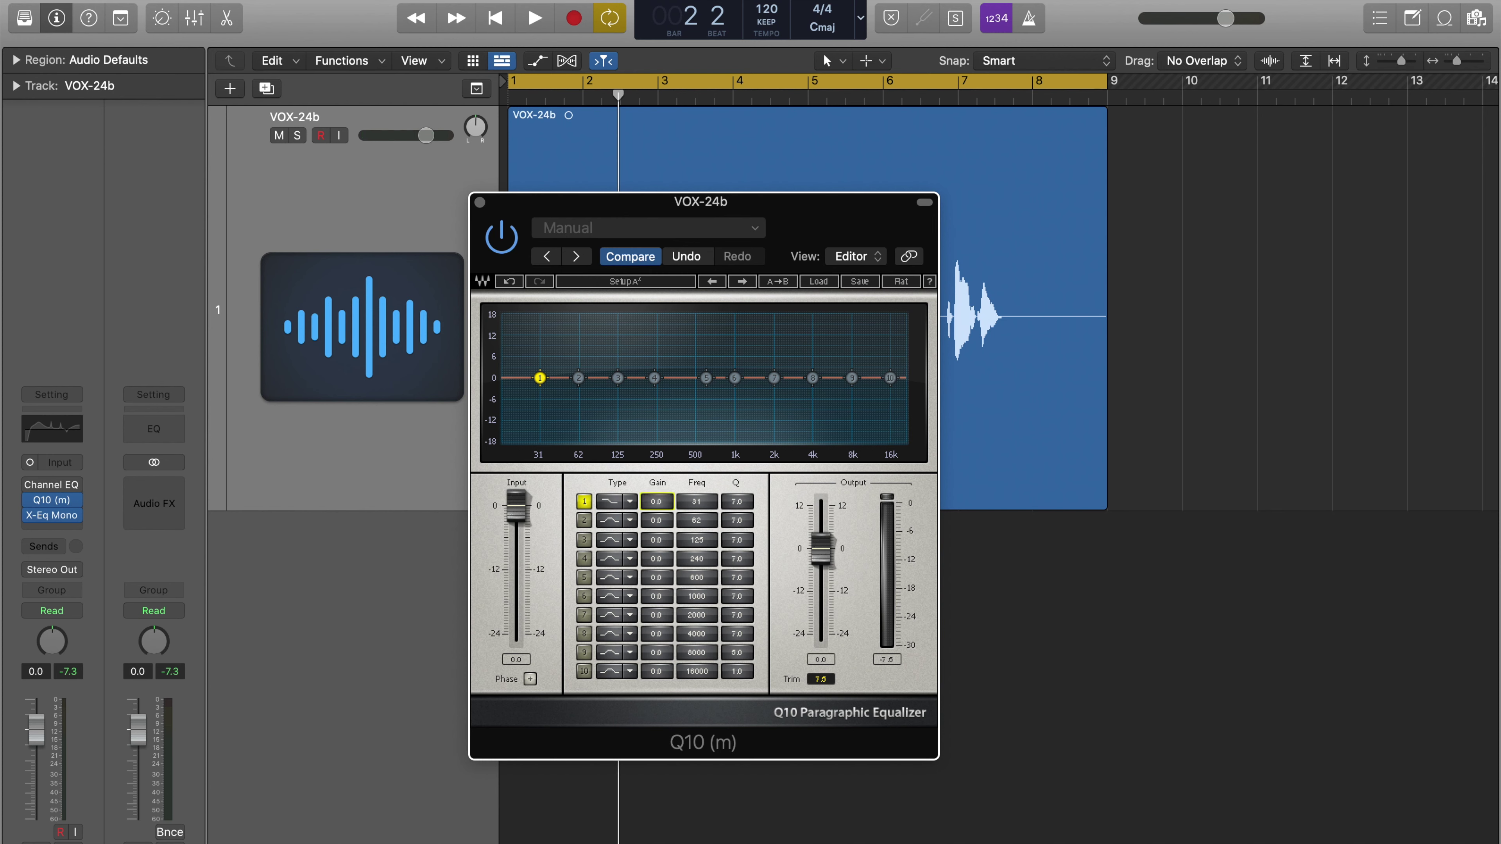
left_click_drag(657, 503, 655, 539)
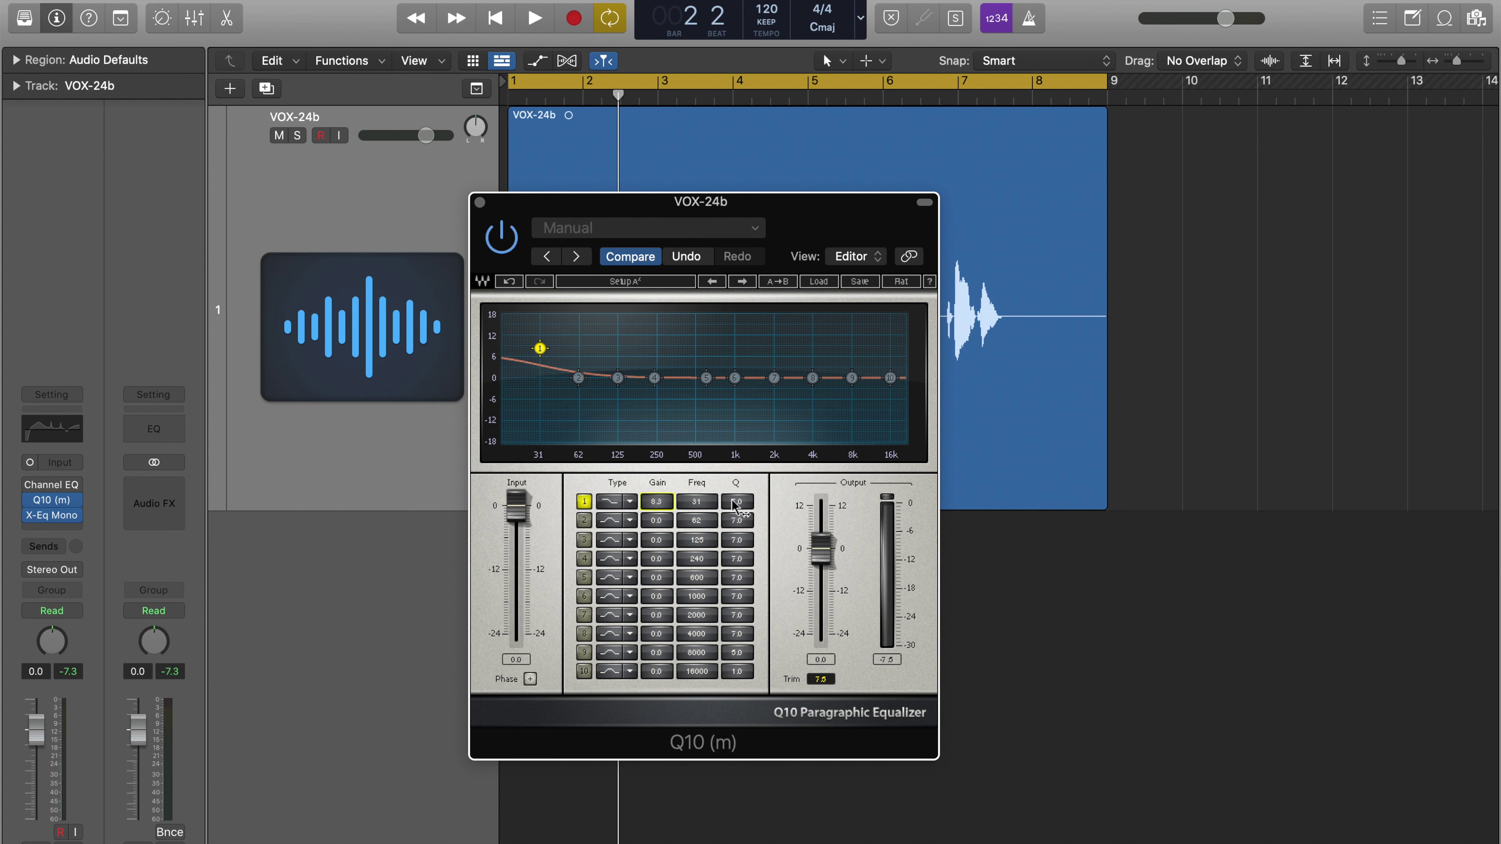
left_click_drag(738, 503, 737, 548)
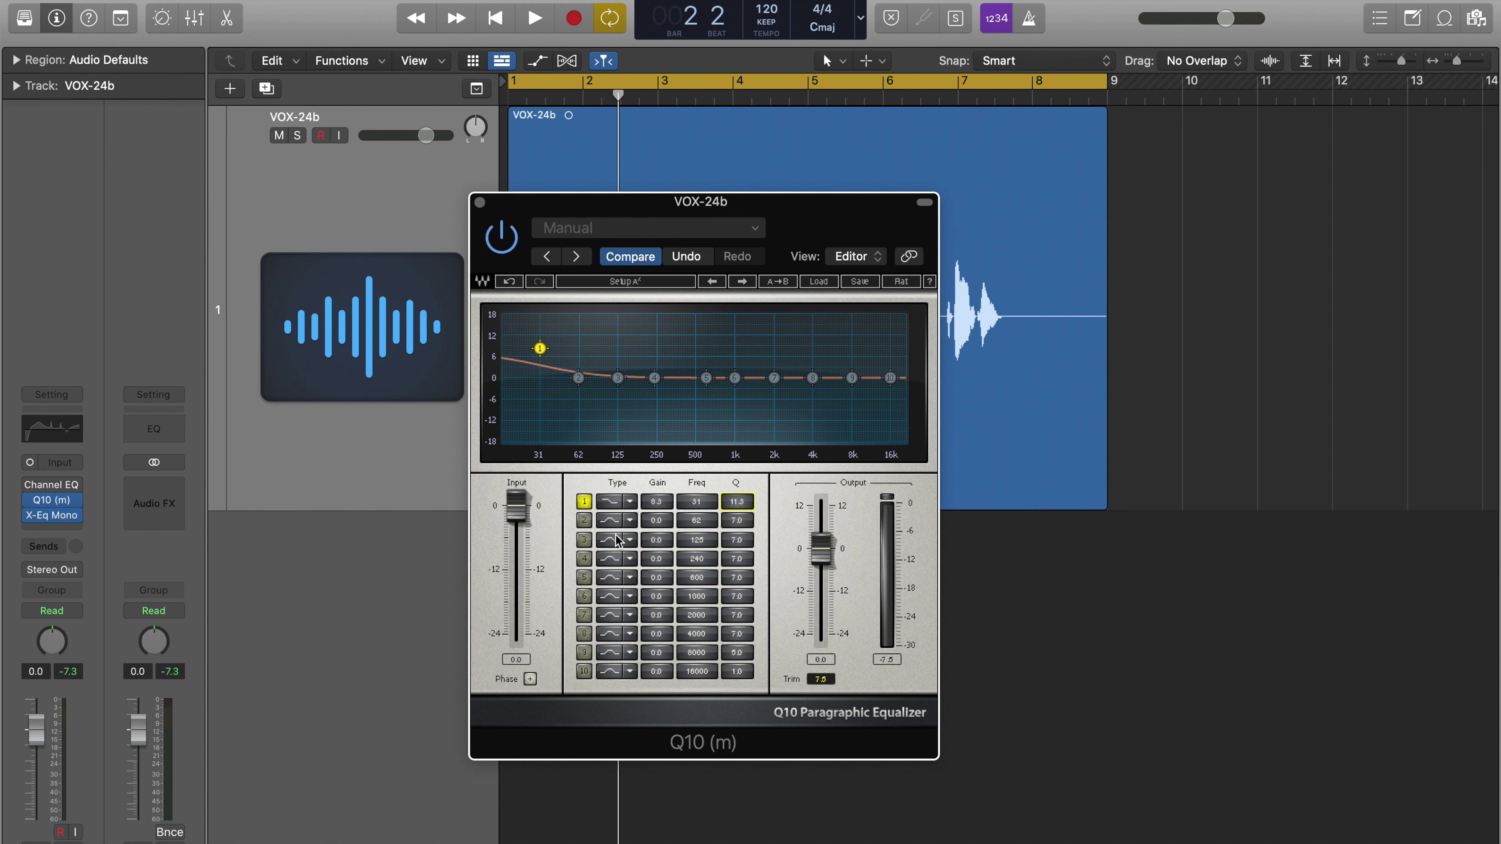
Switch off band 1 and boost band 4 by 7.3 dB near 240 Hz.
left_click(584, 502)
left_click(584, 559)
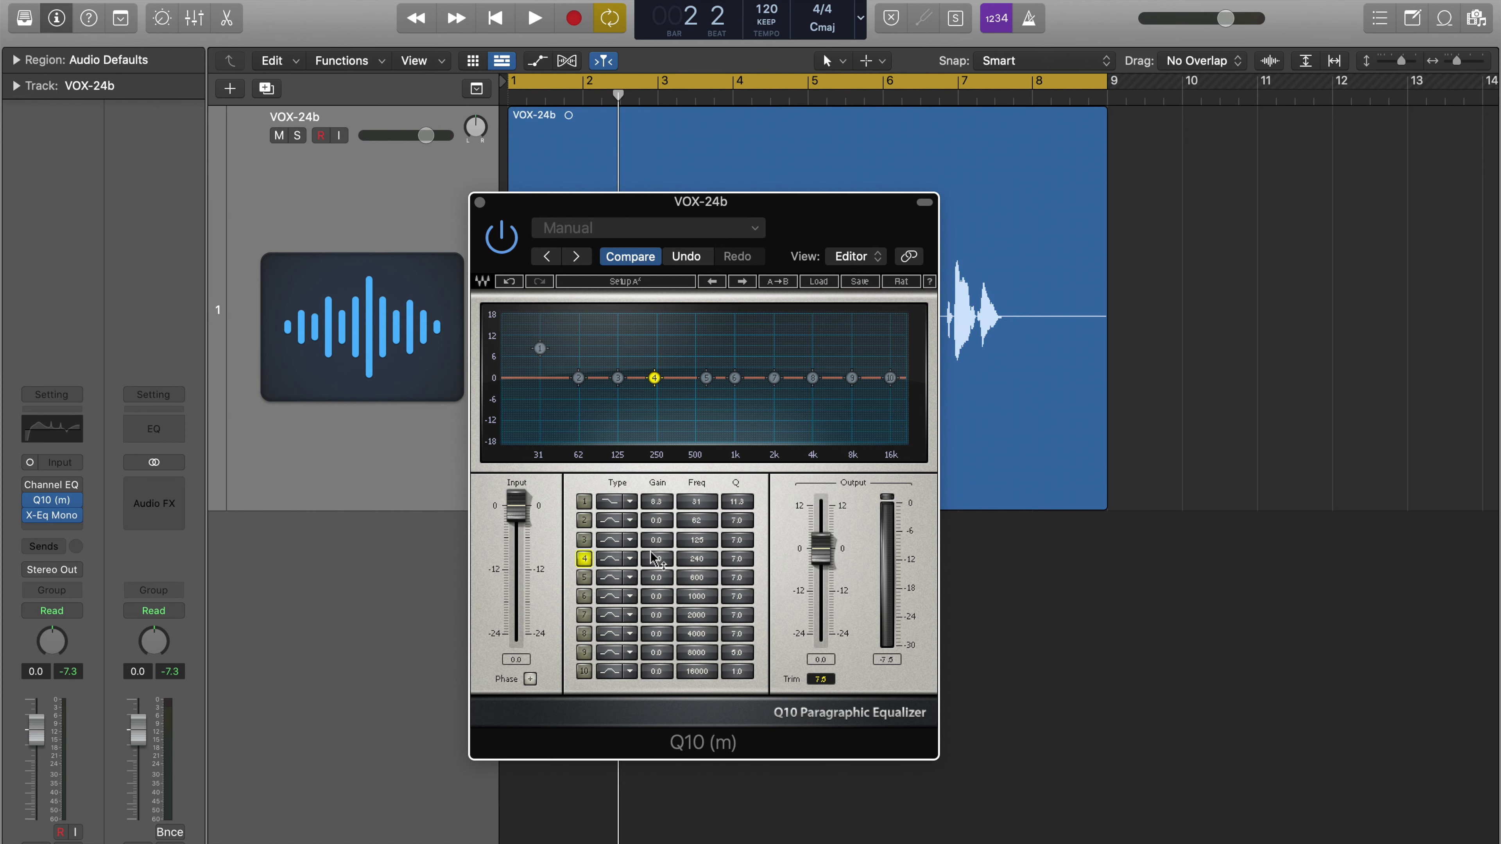
left_click_drag(656, 559, 648, 482)
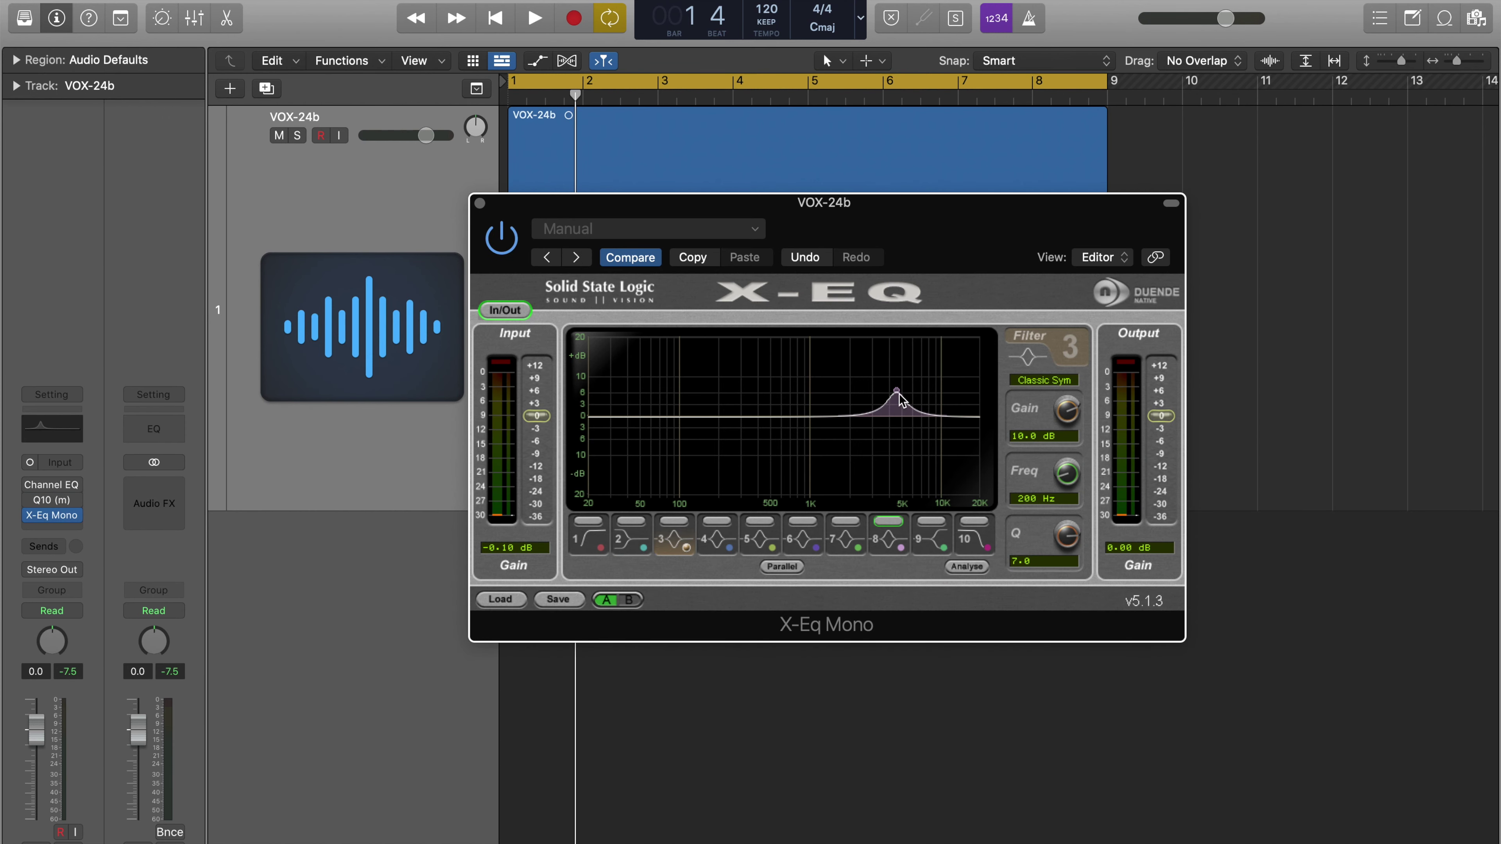
Move X-EQ band 8 to about 350 Hz at 4.25 dB, then close X-EQ.
left_click_drag(897, 390, 751, 391)
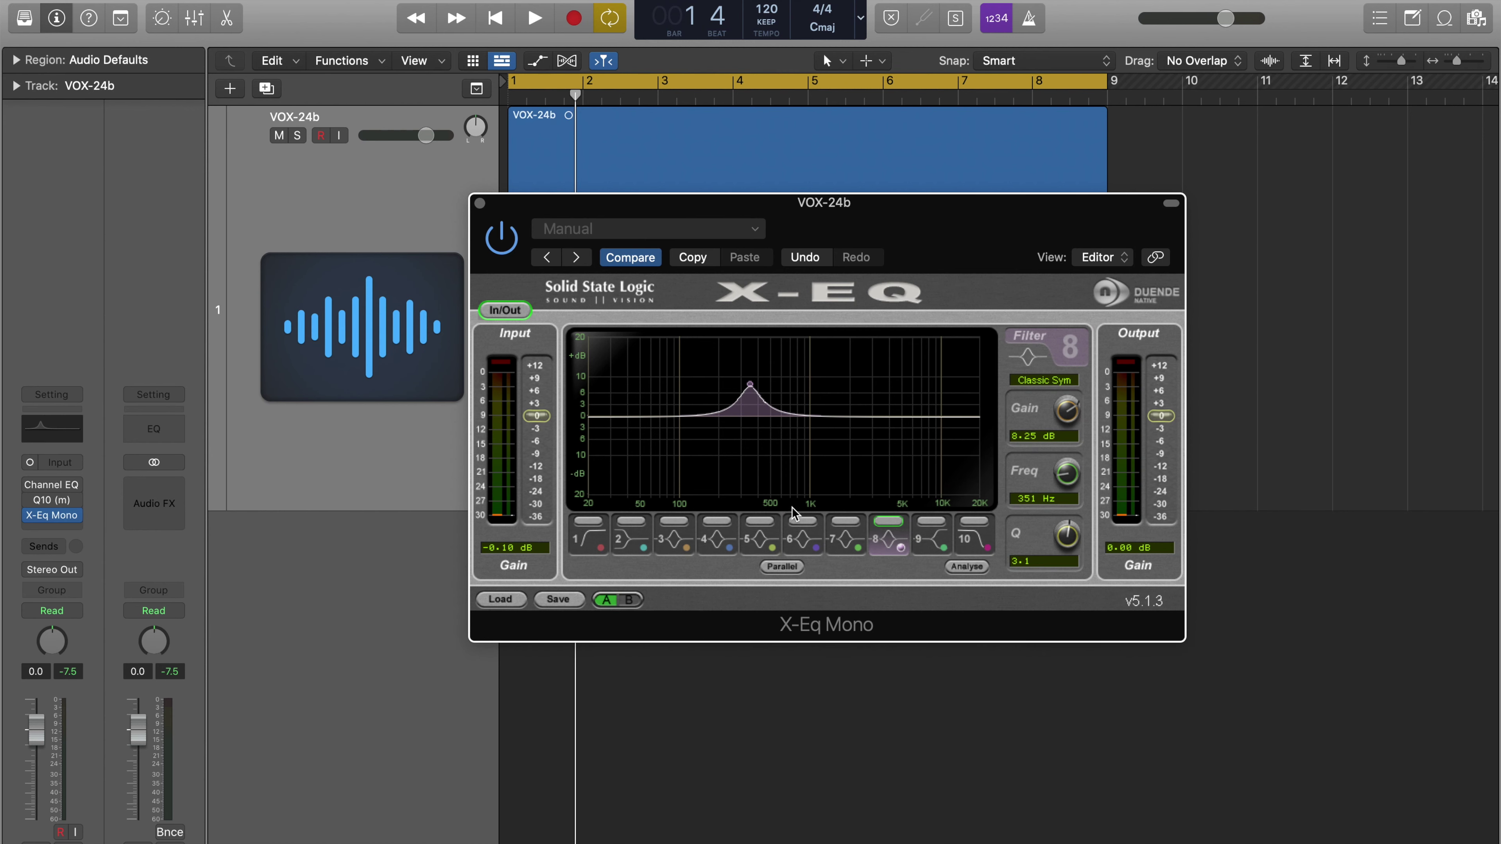
left_click_drag(1065, 412, 1065, 442)
left_click(479, 203)
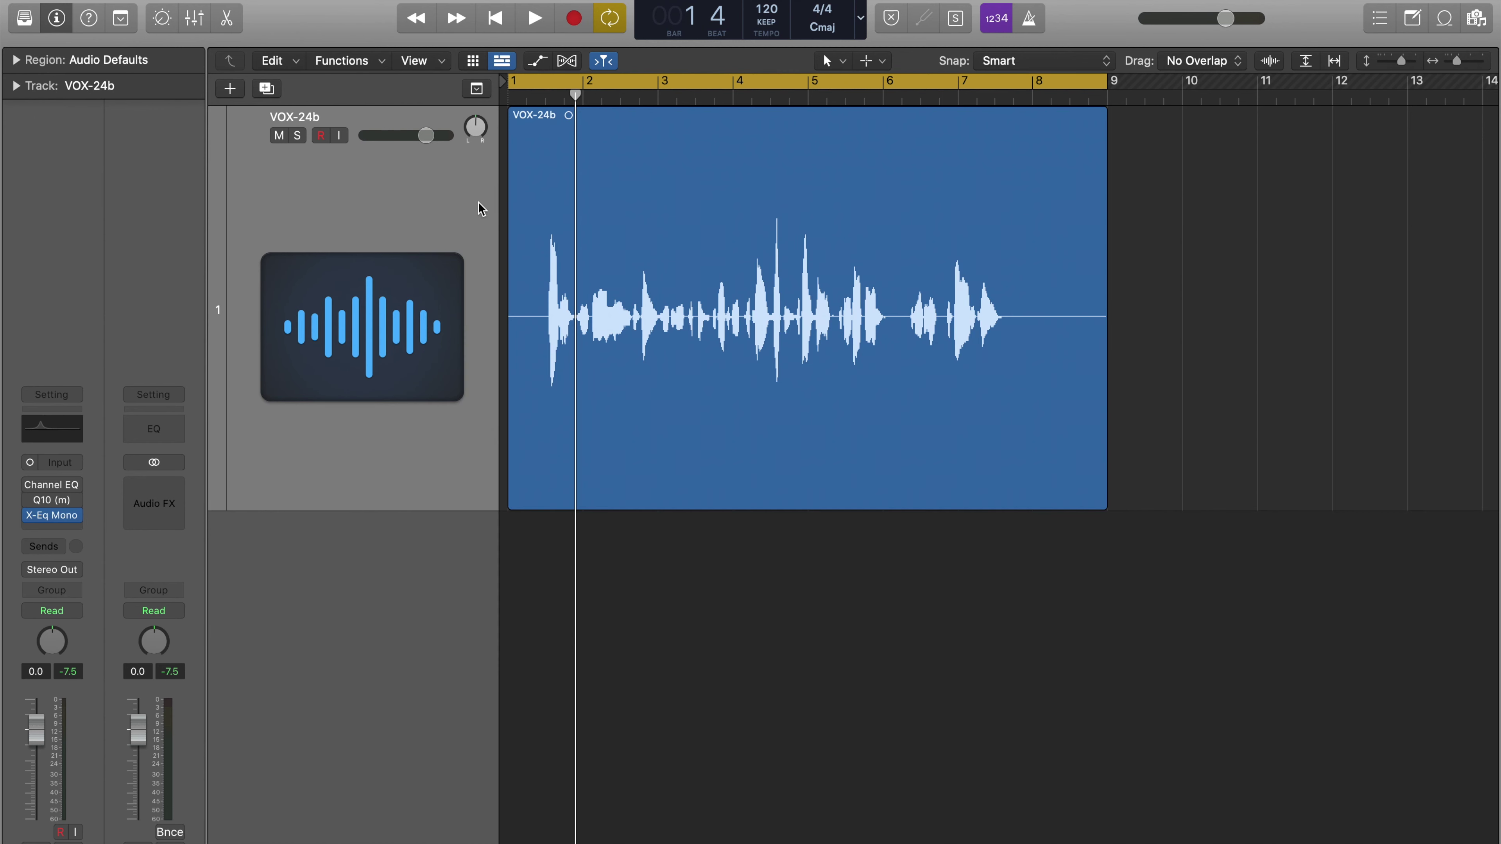
Raise the Channel EQ's 145 Hz boost to +12.6 dB, then close it and open Q10.
left_click(59, 485)
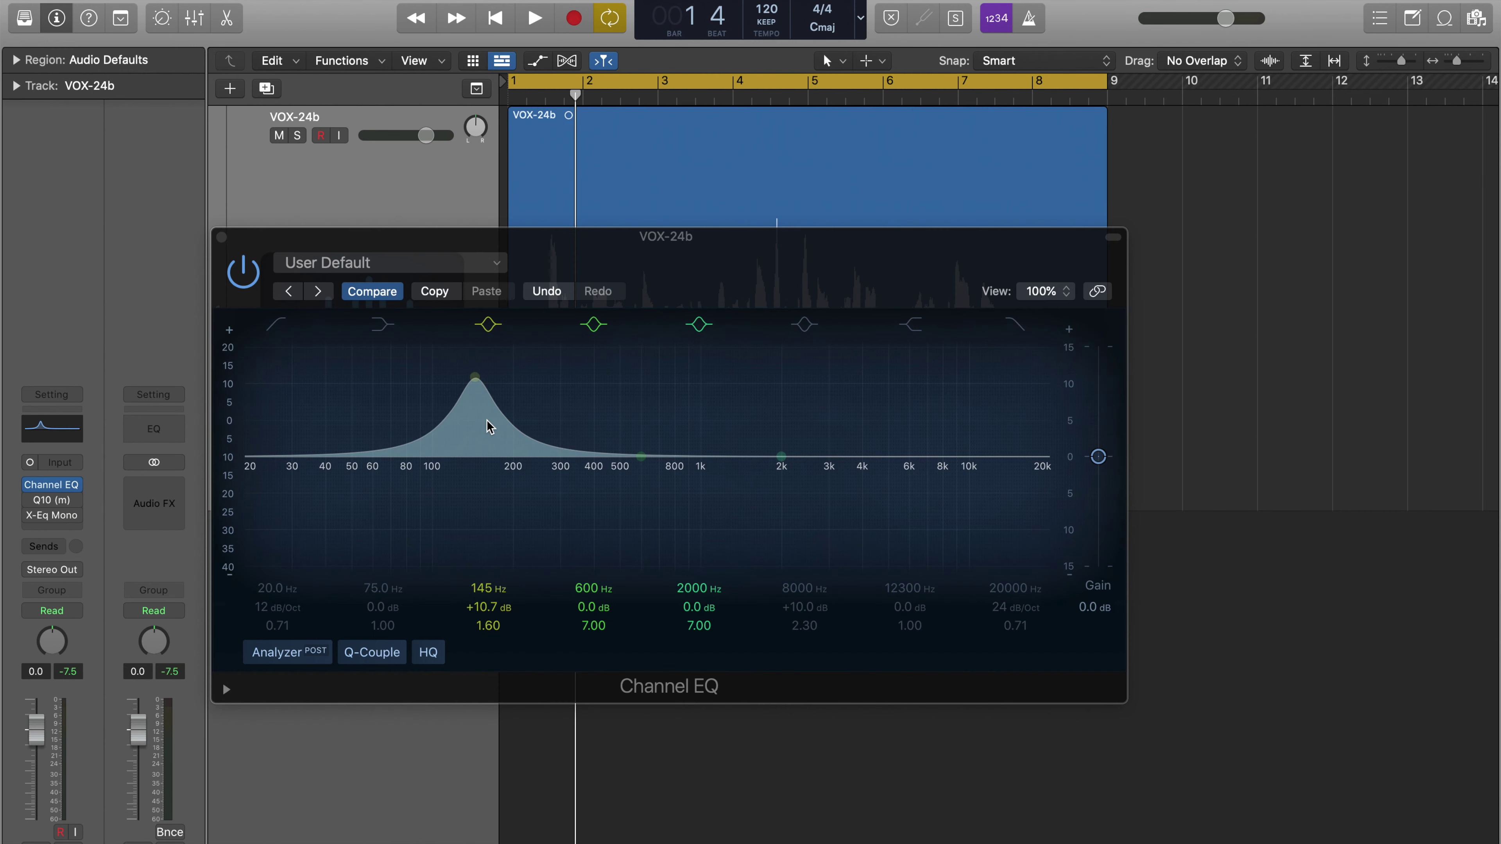
left_click(498, 618)
mouse_move(498, 618)
left_mouse_down()
mouse_move(493, 592)
mouse_move(495, 630)
left_mouse_up()
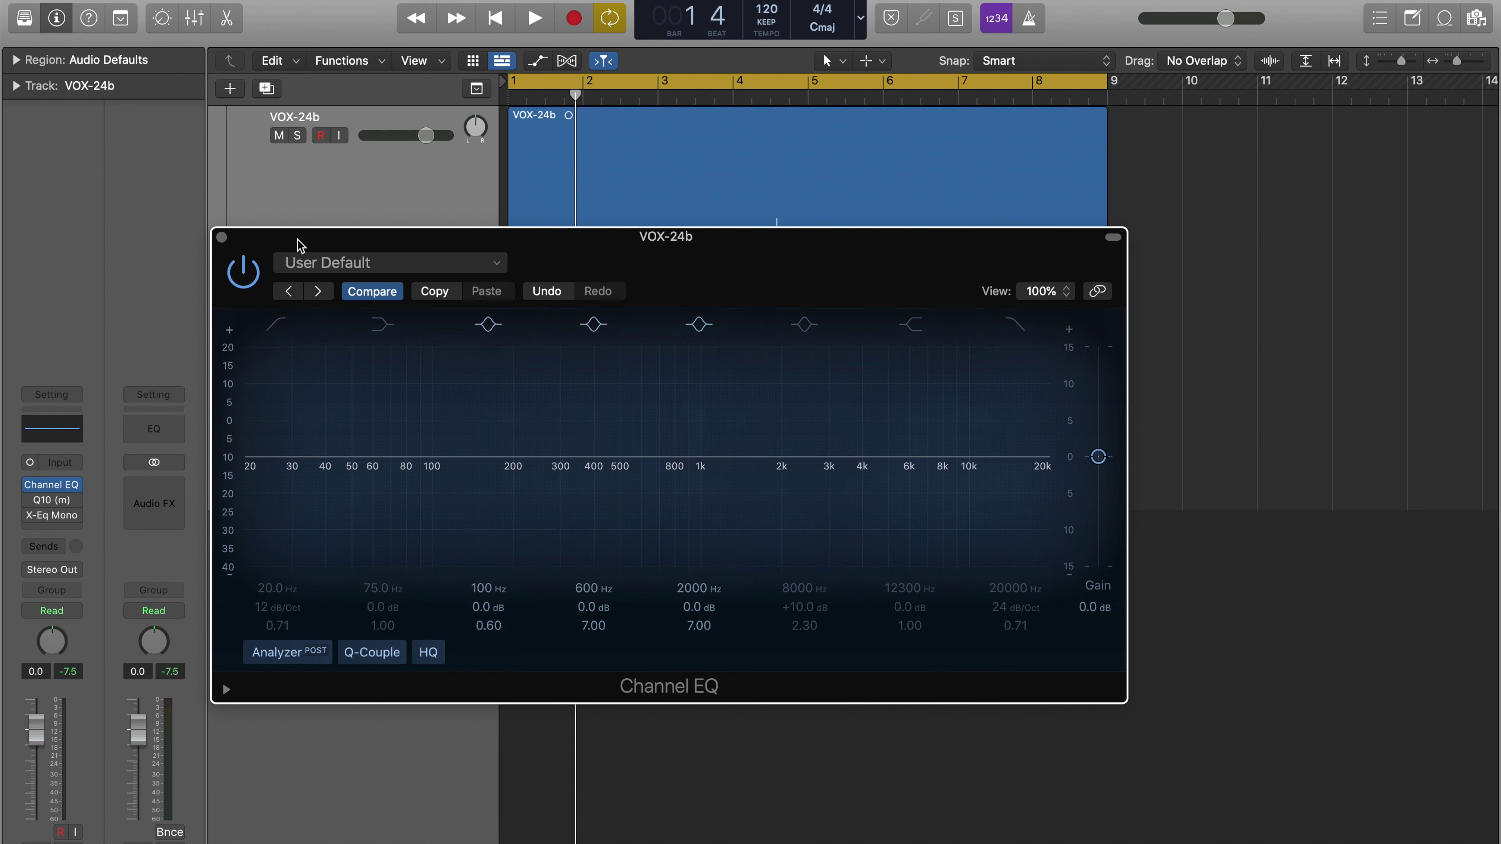
left_click(222, 237)
left_click(52, 500)
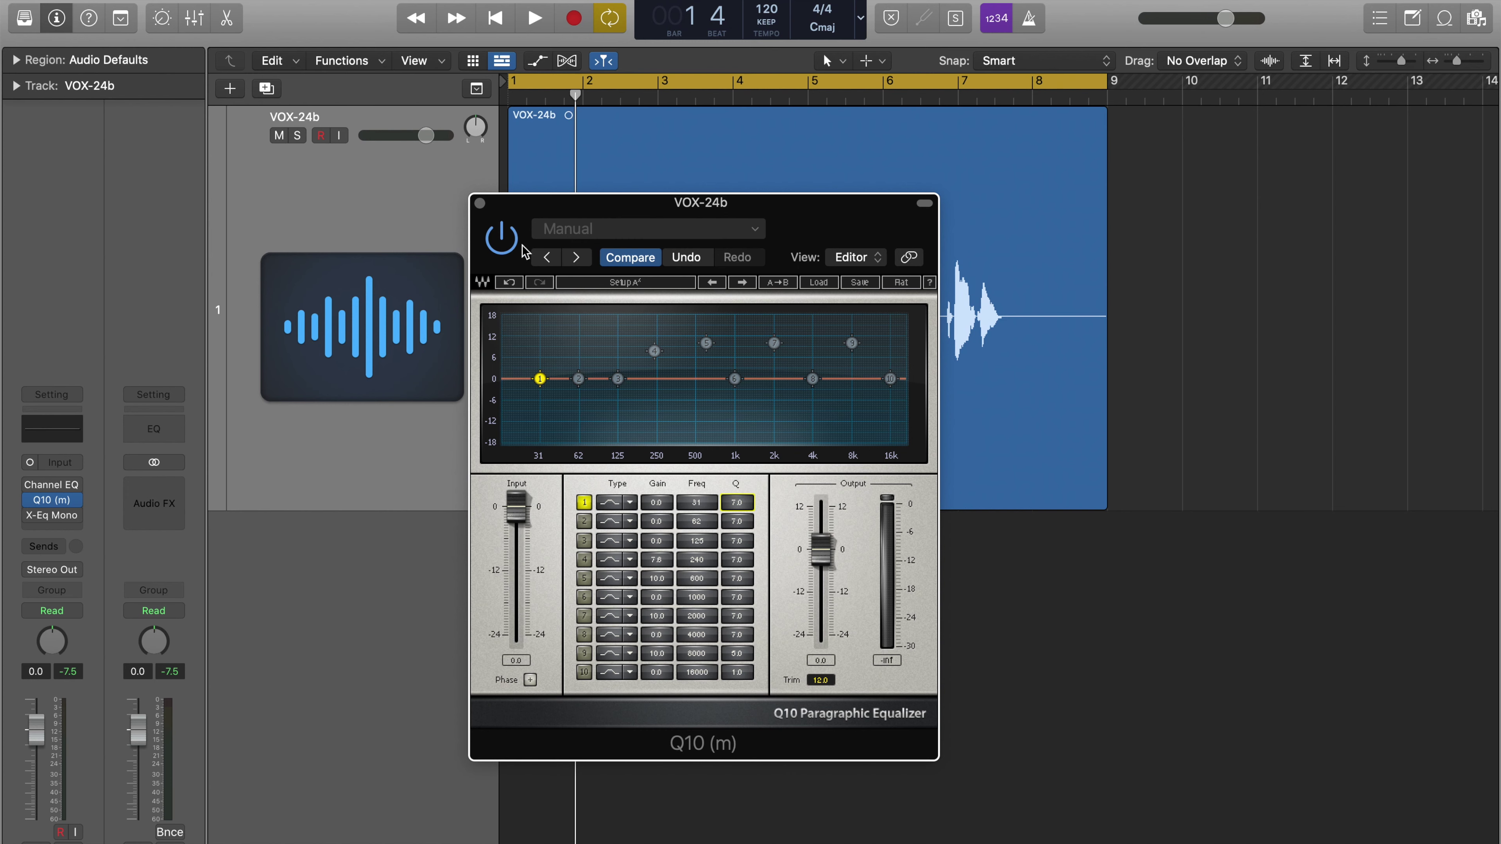
Switch from Q10 to X-EQ Mono, boost filter 8 to 10.5 dB near 351 Hz, then reset it to 0.00 dB.
left_click(479, 204)
left_click(52, 515)
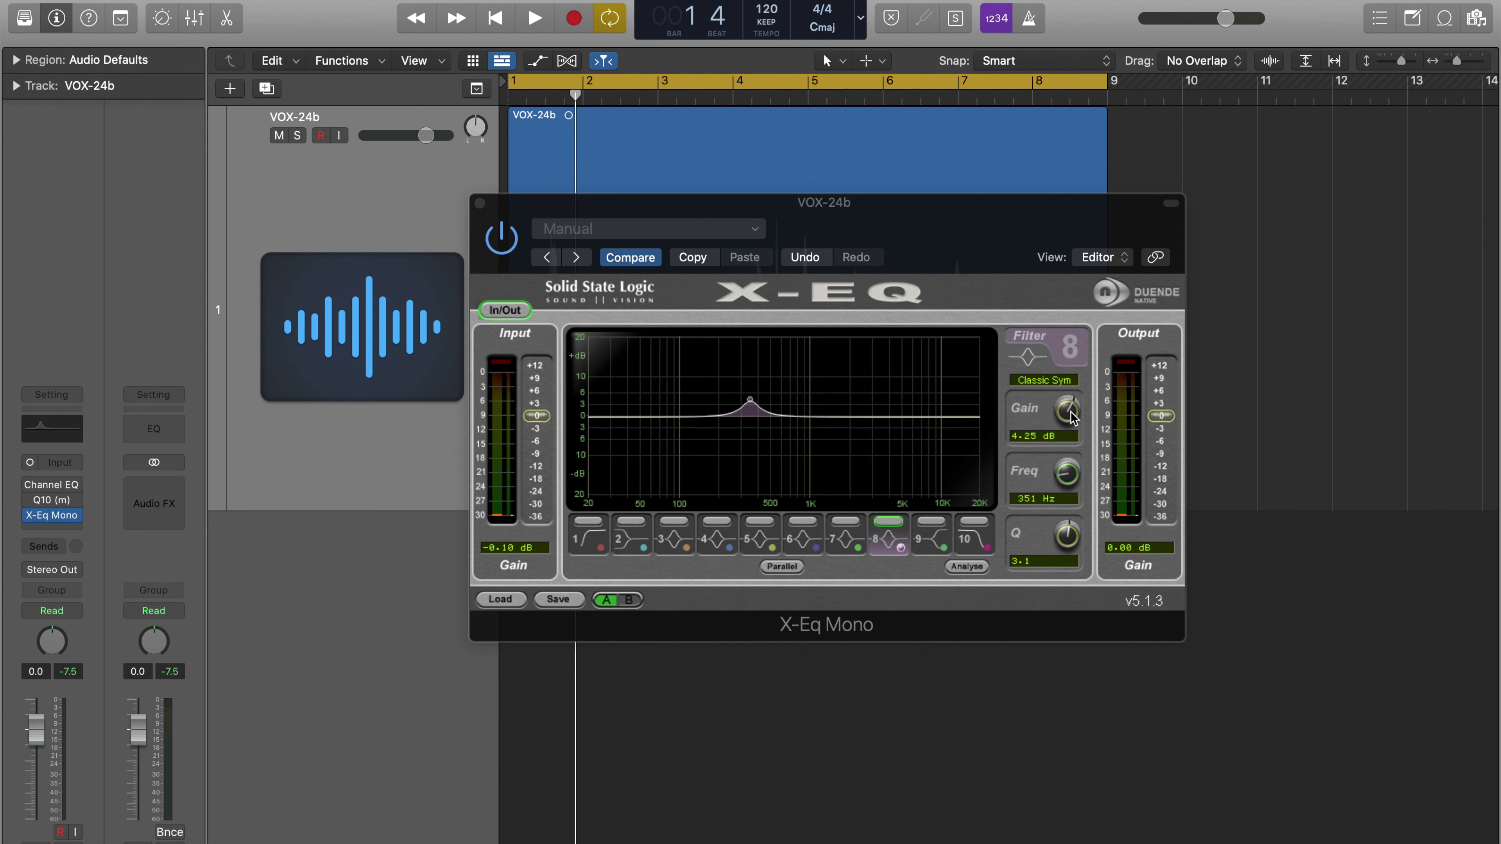
left_click(1067, 410, "alt")
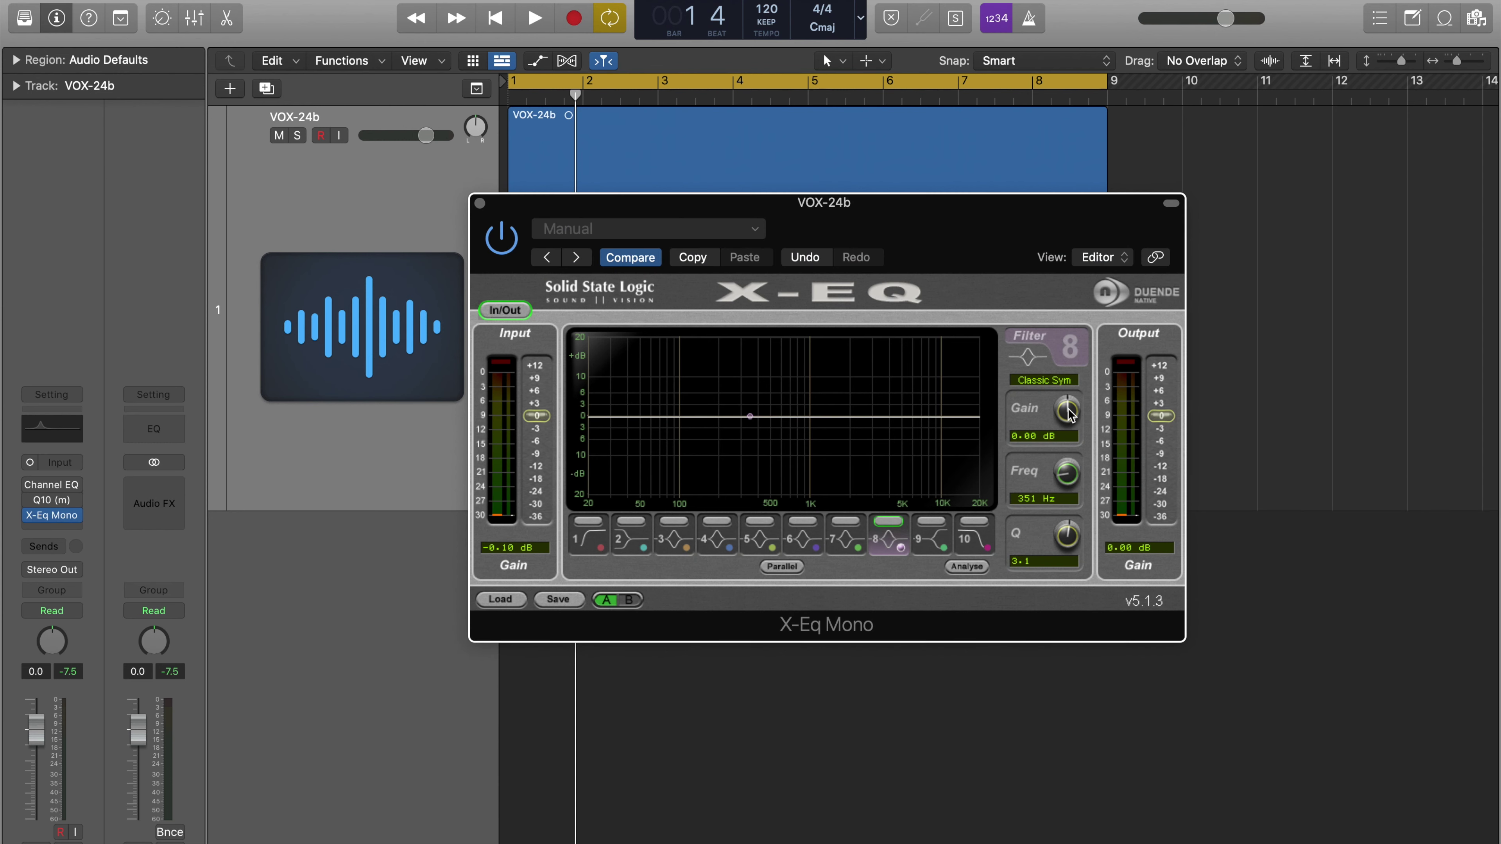
left_click_drag(1071, 376, 1071, 347)
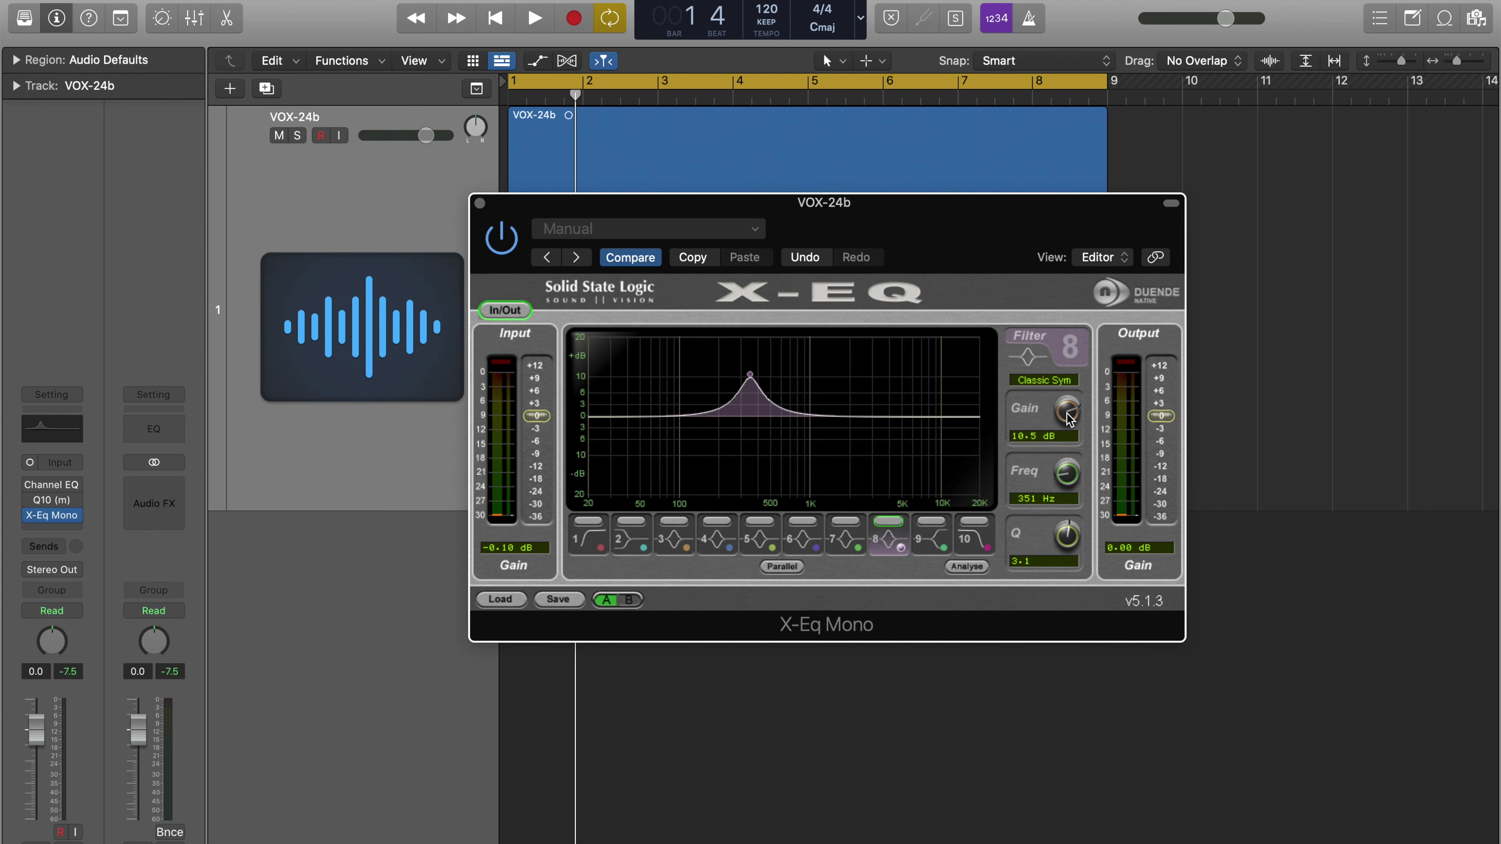
left_click(1069, 418, "alt")
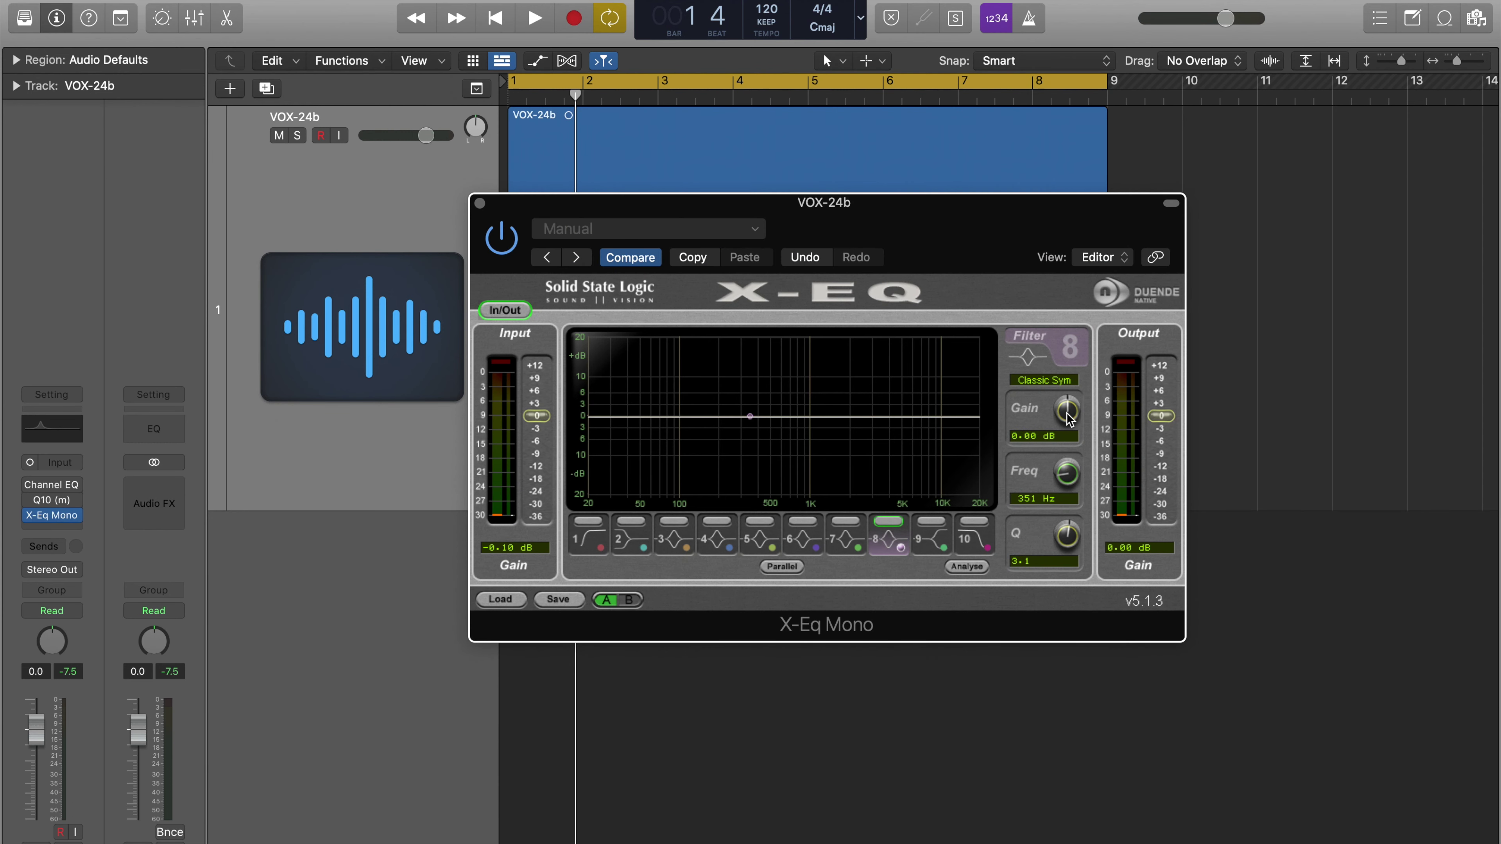
left_click(479, 204)
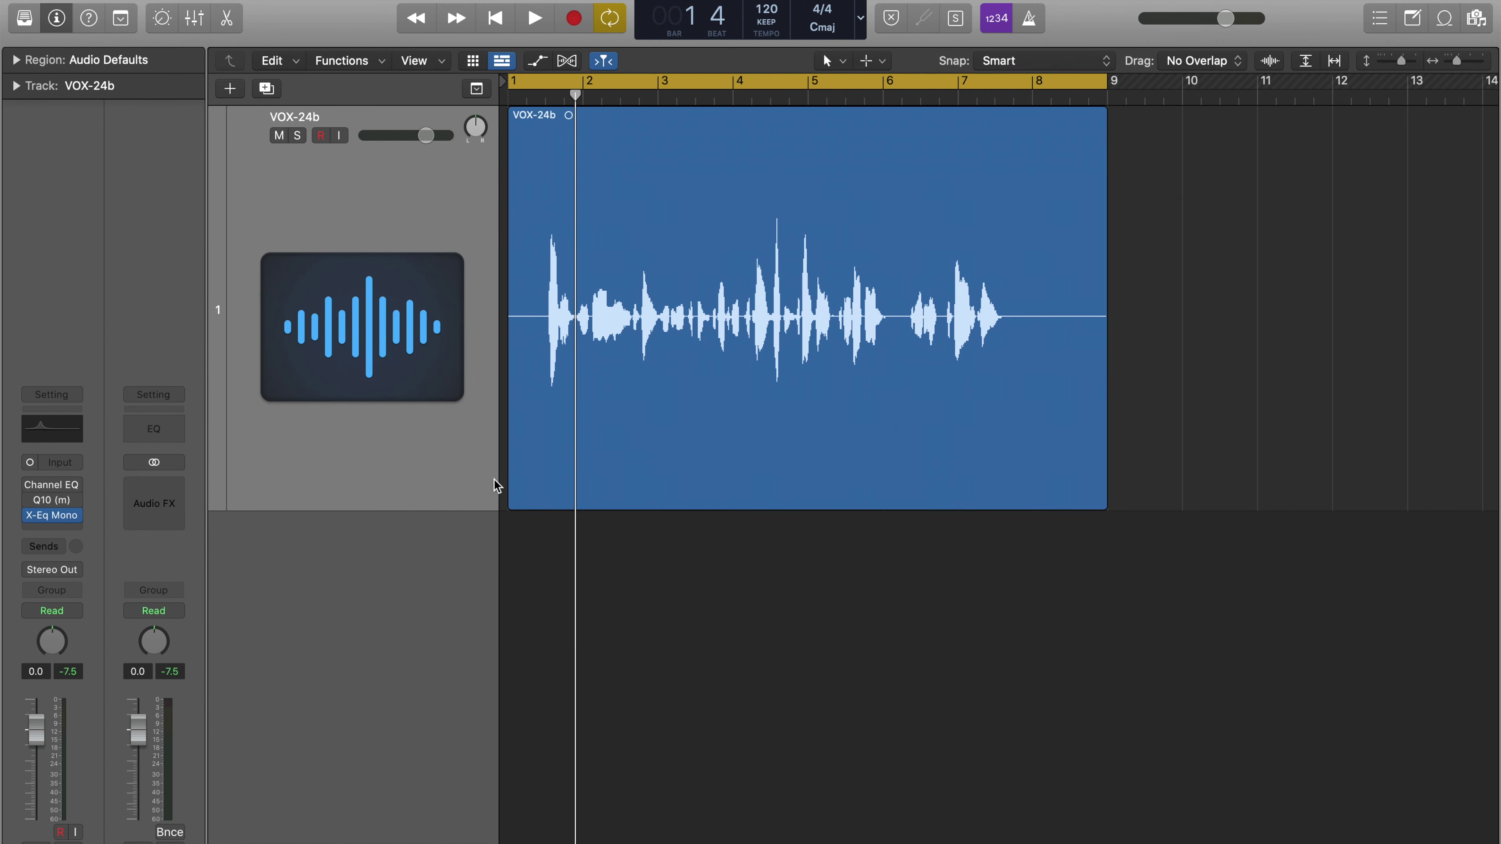
key("v")
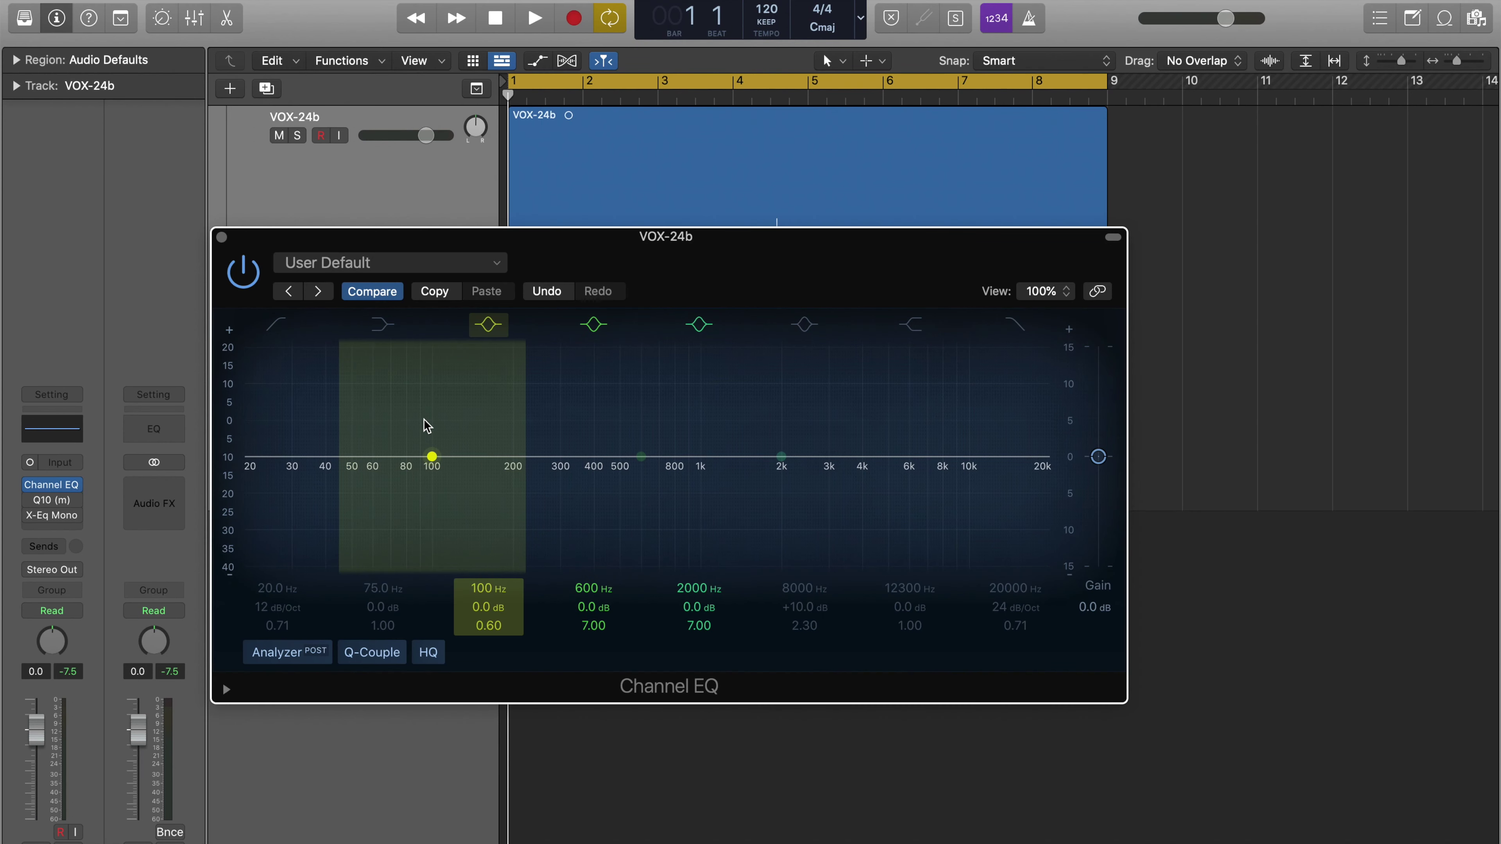
During playback, boost Channel EQ bands 3–5 at 114, ~570 and 1830 Hz, and move band 6 toward 5700 Hz.
key("space")
left_click_drag(430, 457, 447, 385)
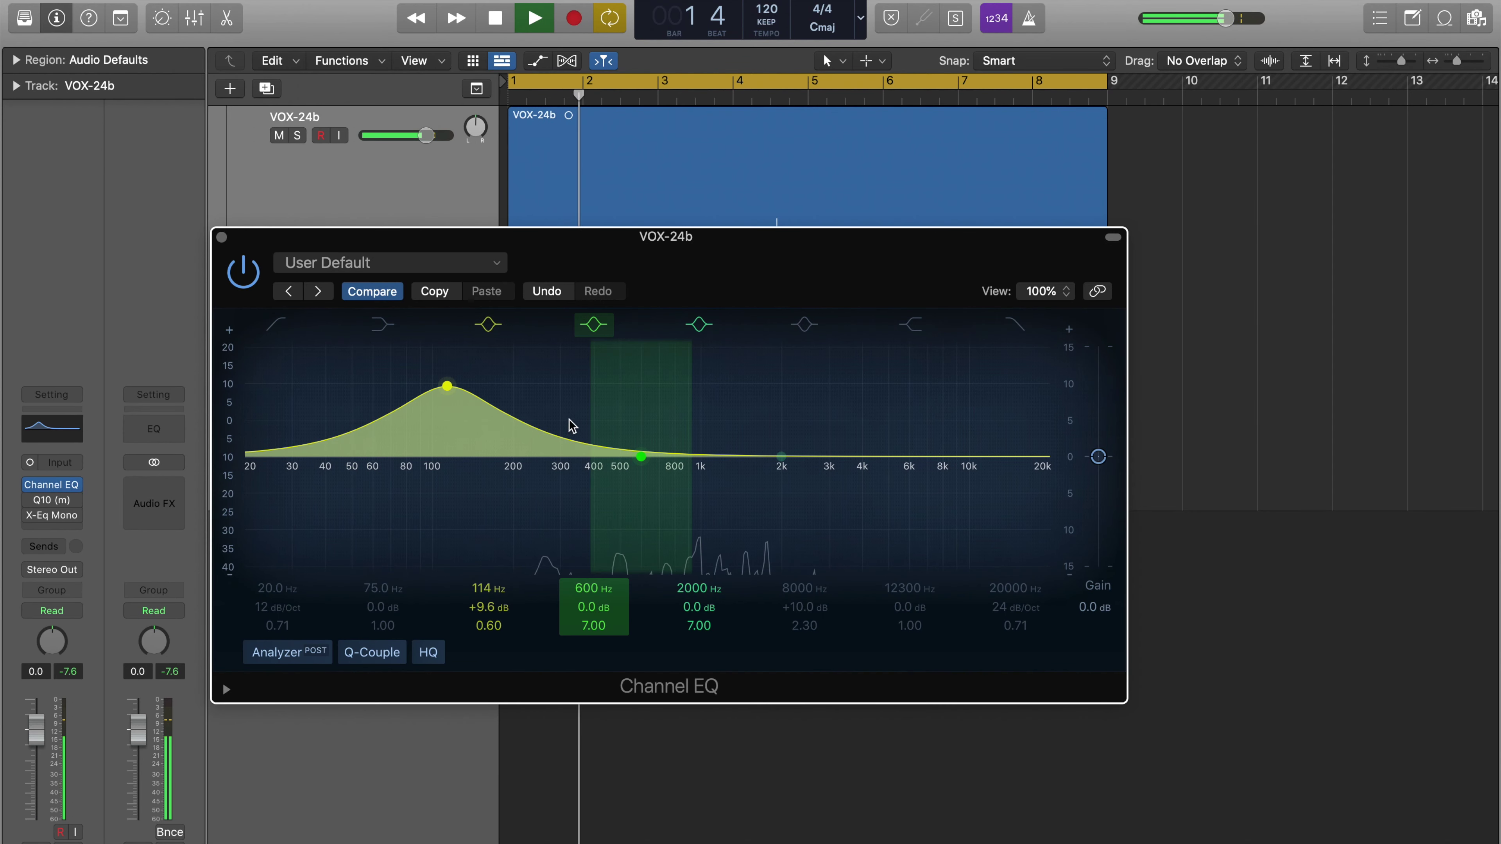
left_click_drag(639, 457, 630, 383)
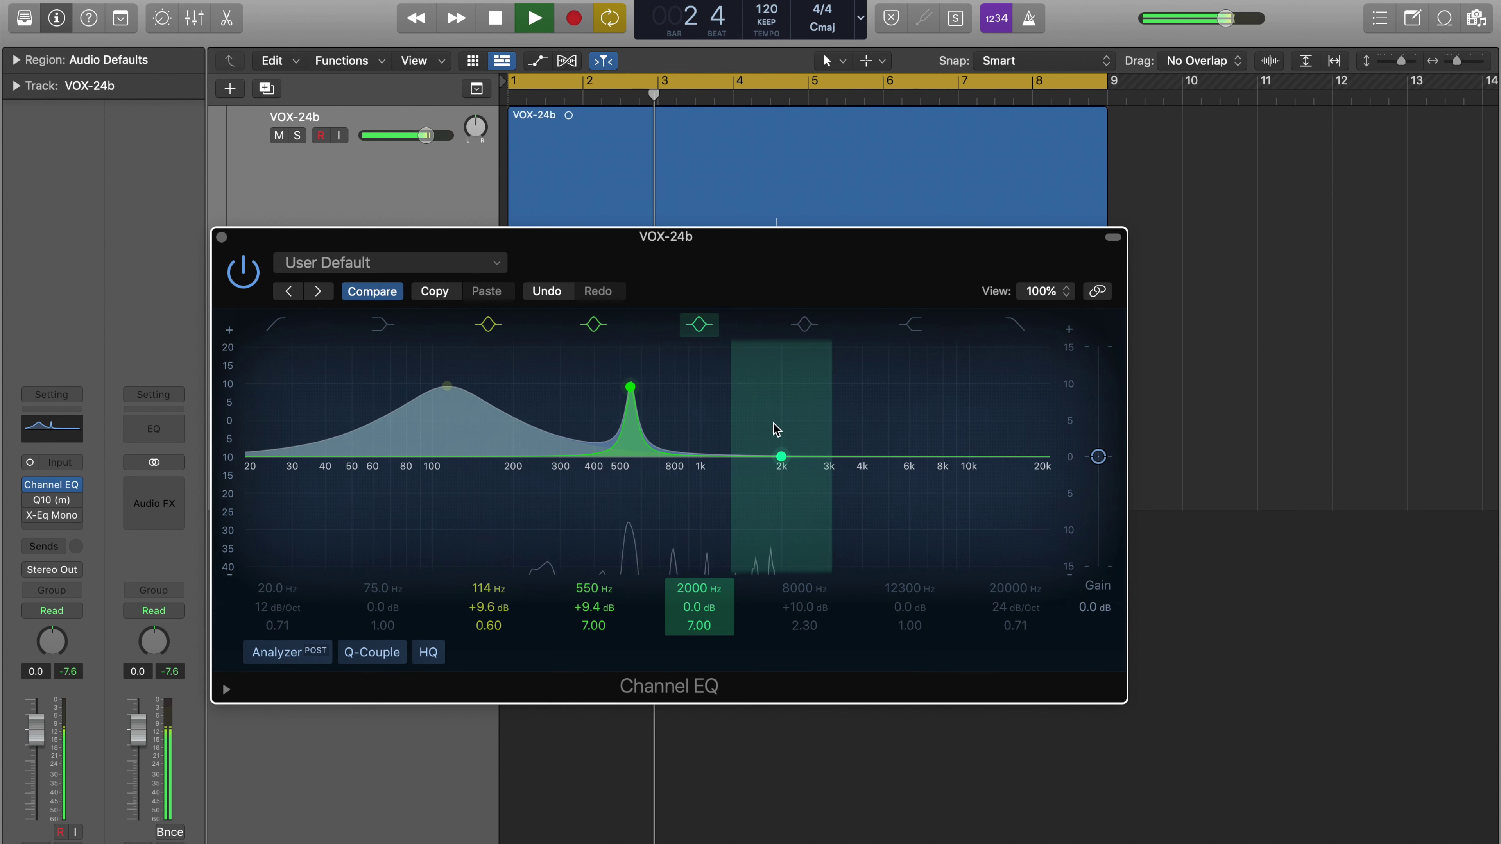
left_click_drag(771, 427, 762, 362)
left_click(804, 325)
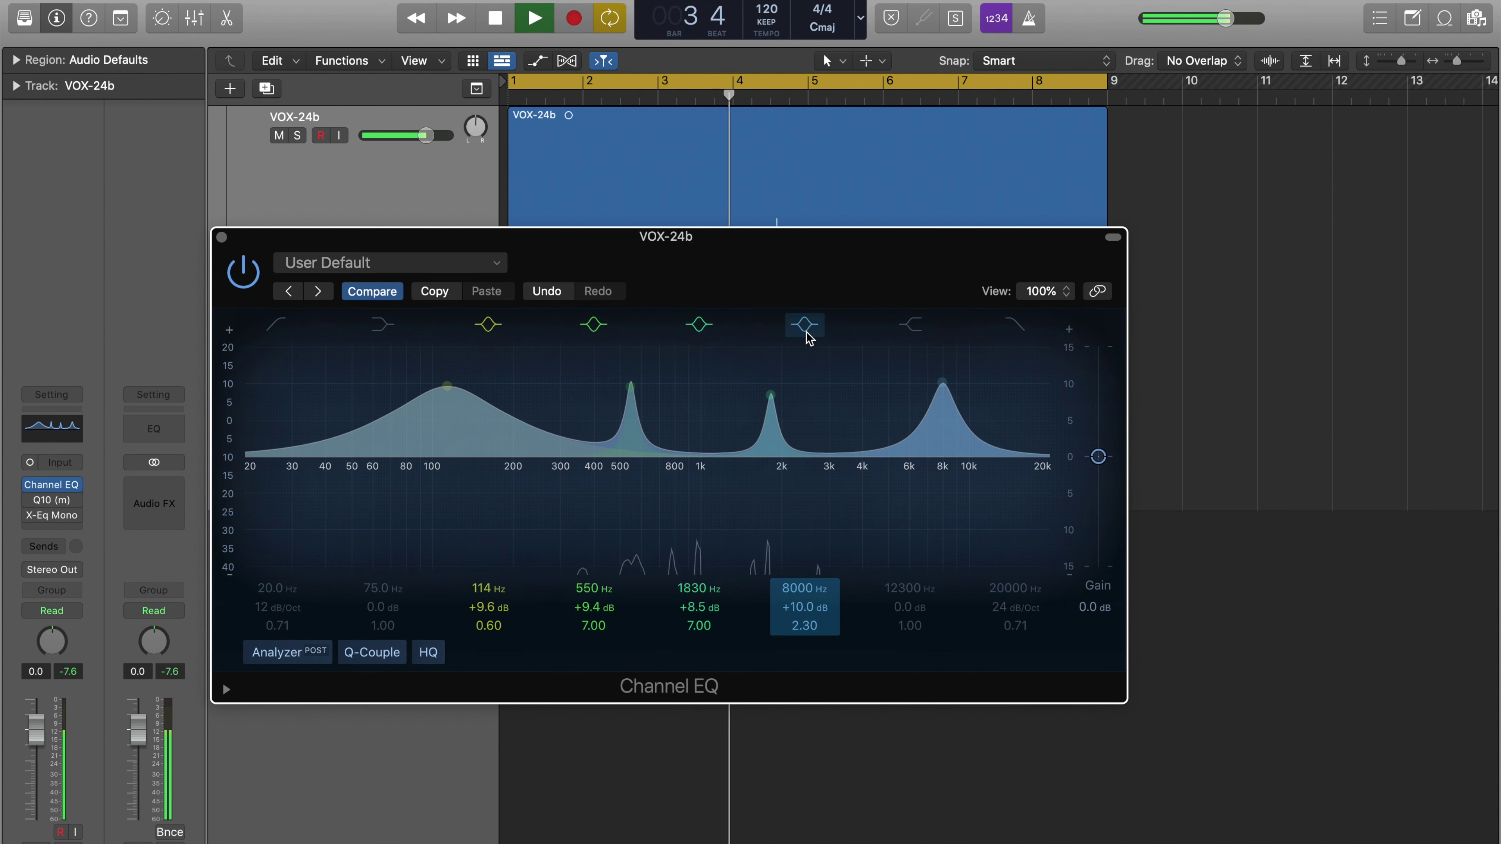
left_click_drag(944, 395, 860, 531)
Add a +5.5 dB high shelf at 8000 Hz and a 45.6 Hz high-pass.
left_click(913, 326)
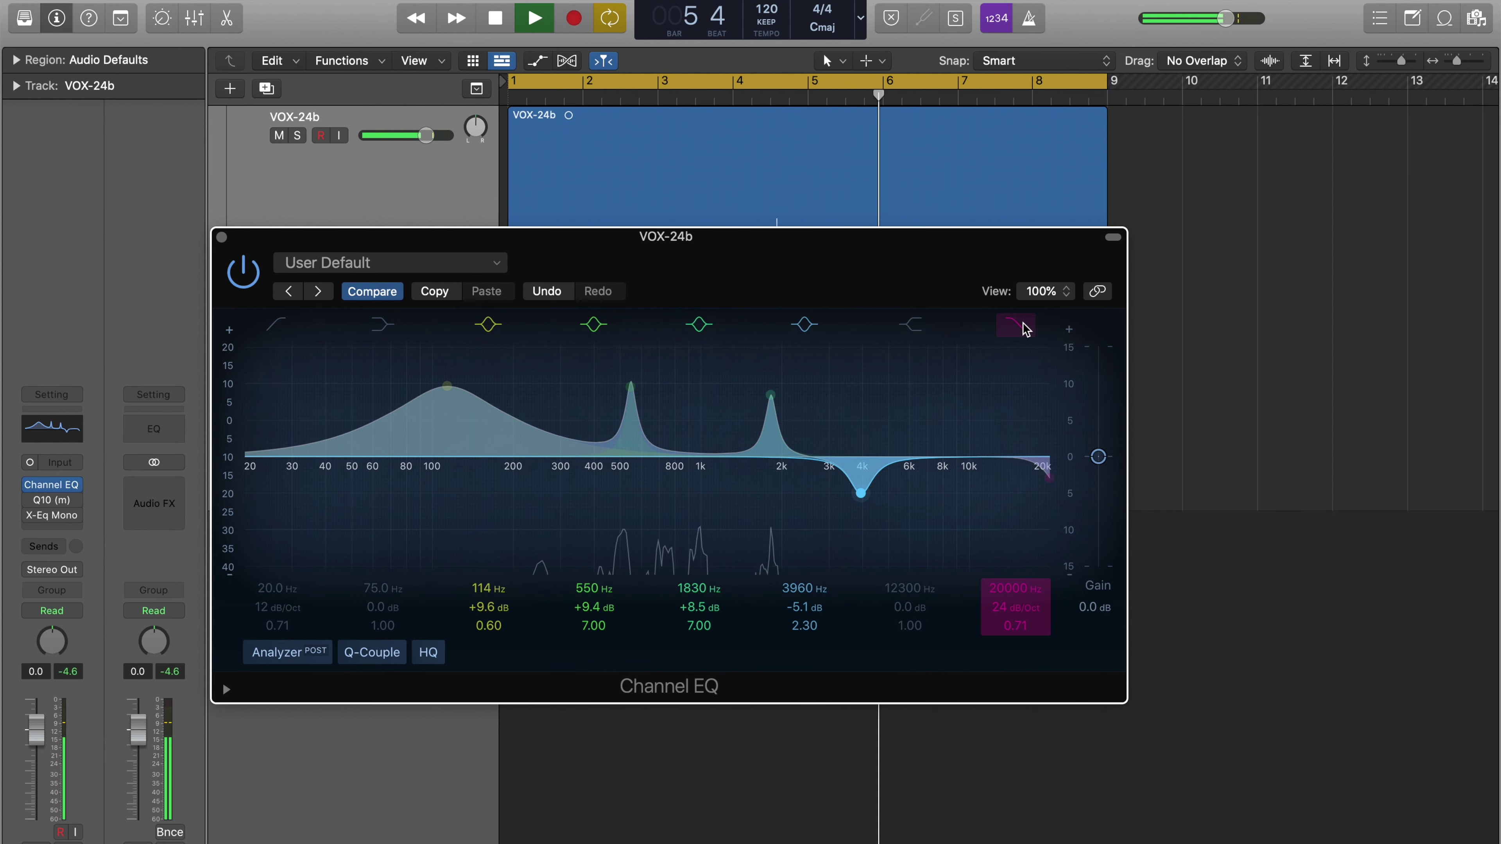
left_click_drag(993, 456, 941, 416)
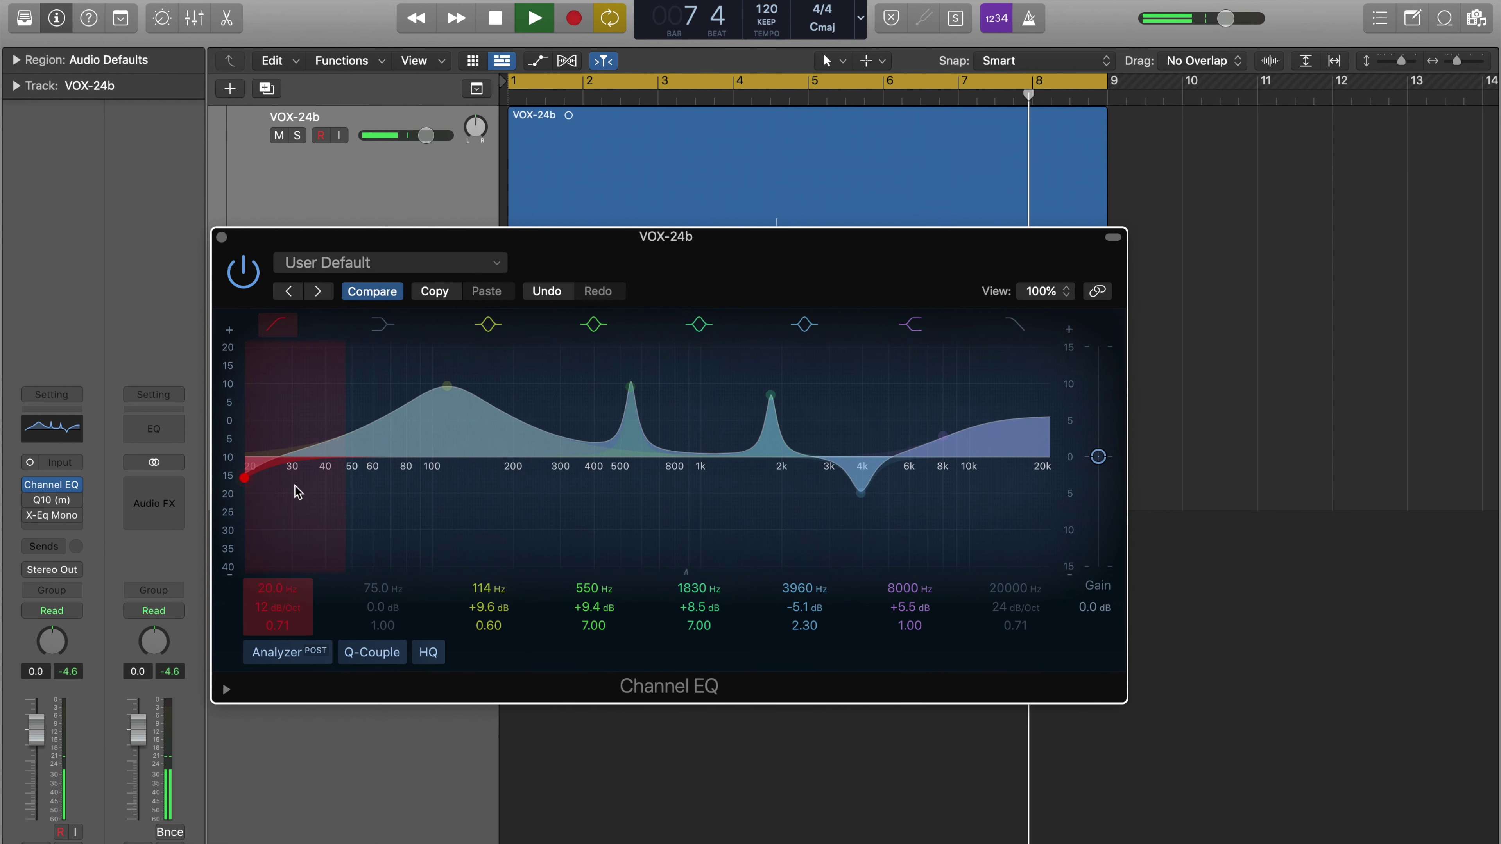
left_click_drag(248, 467, 345, 536)
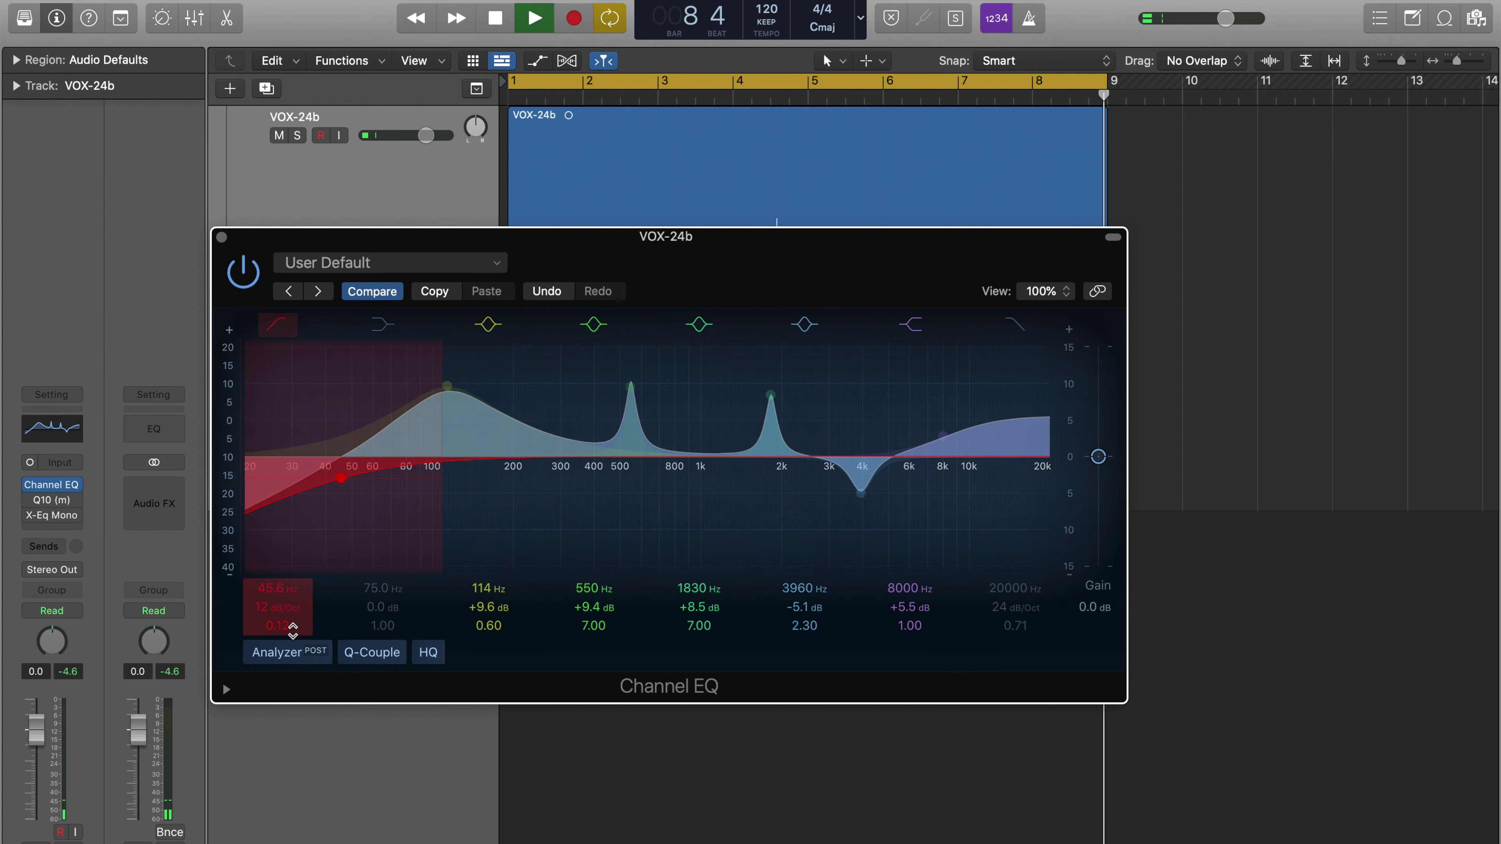
mouse_move(295, 607)
left_mouse_down()
mouse_move(283, 639)
mouse_move(282, 618)
left_mouse_up()
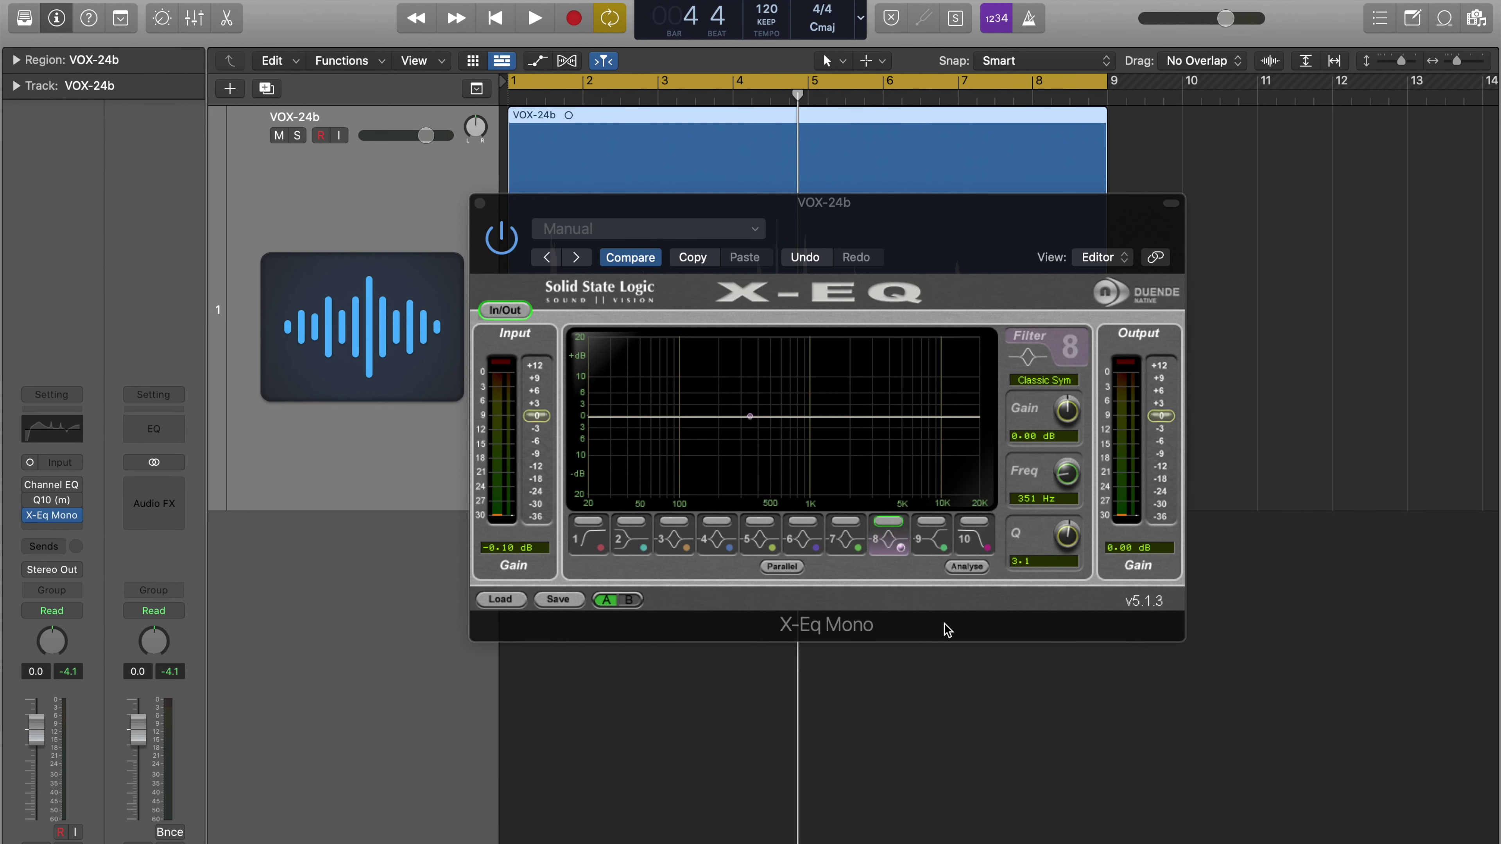
Play from bar 1 while raising X-EQ filter 8 gain to about 5.33 dB.
key("comma")
key("comma")
key("comma")
key("comma")
key("space")
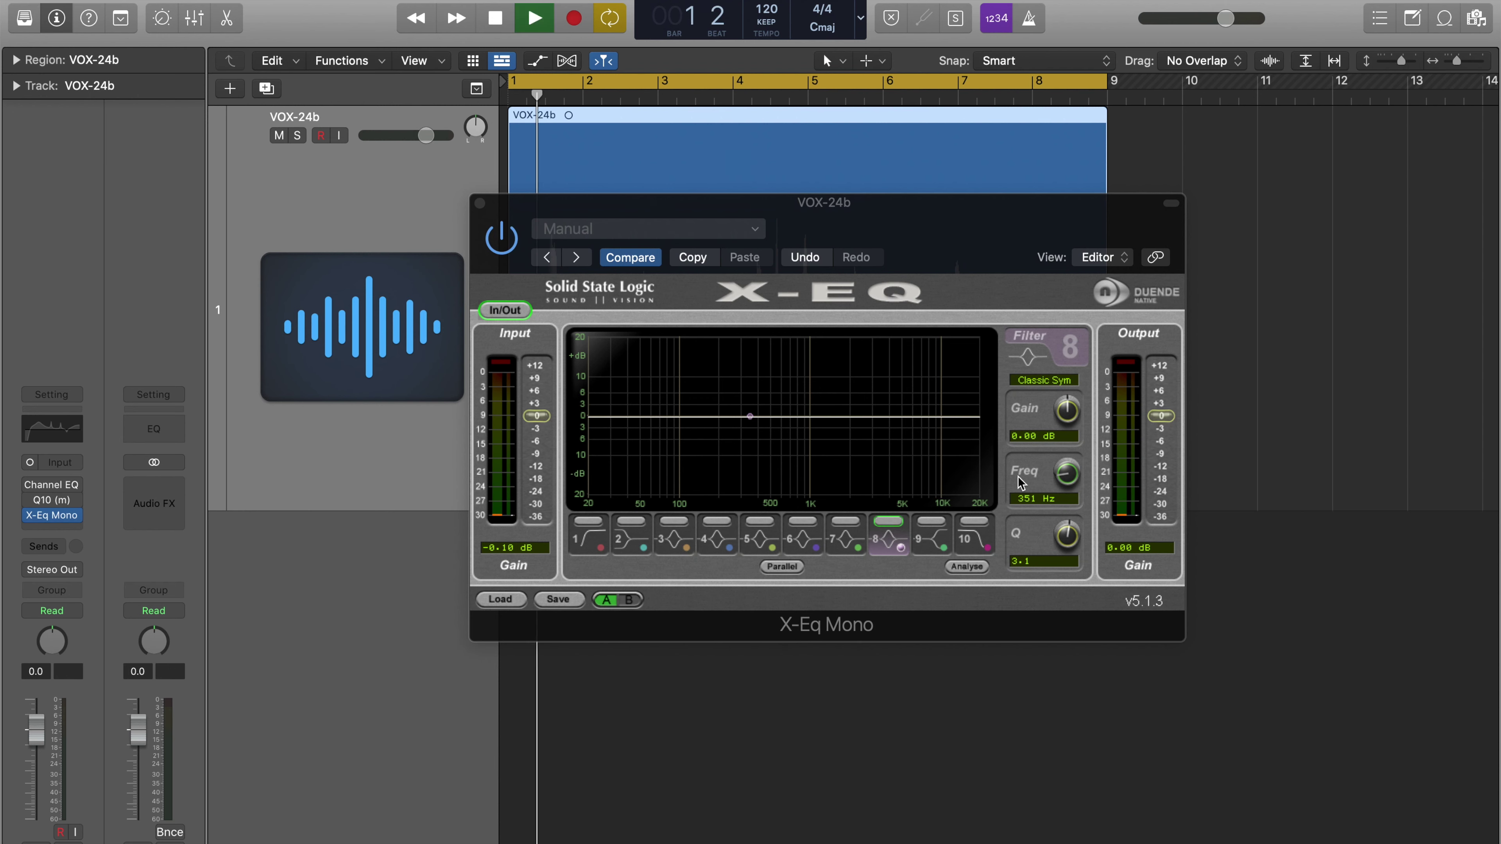
left_click_drag(1067, 411, 1067, 381)
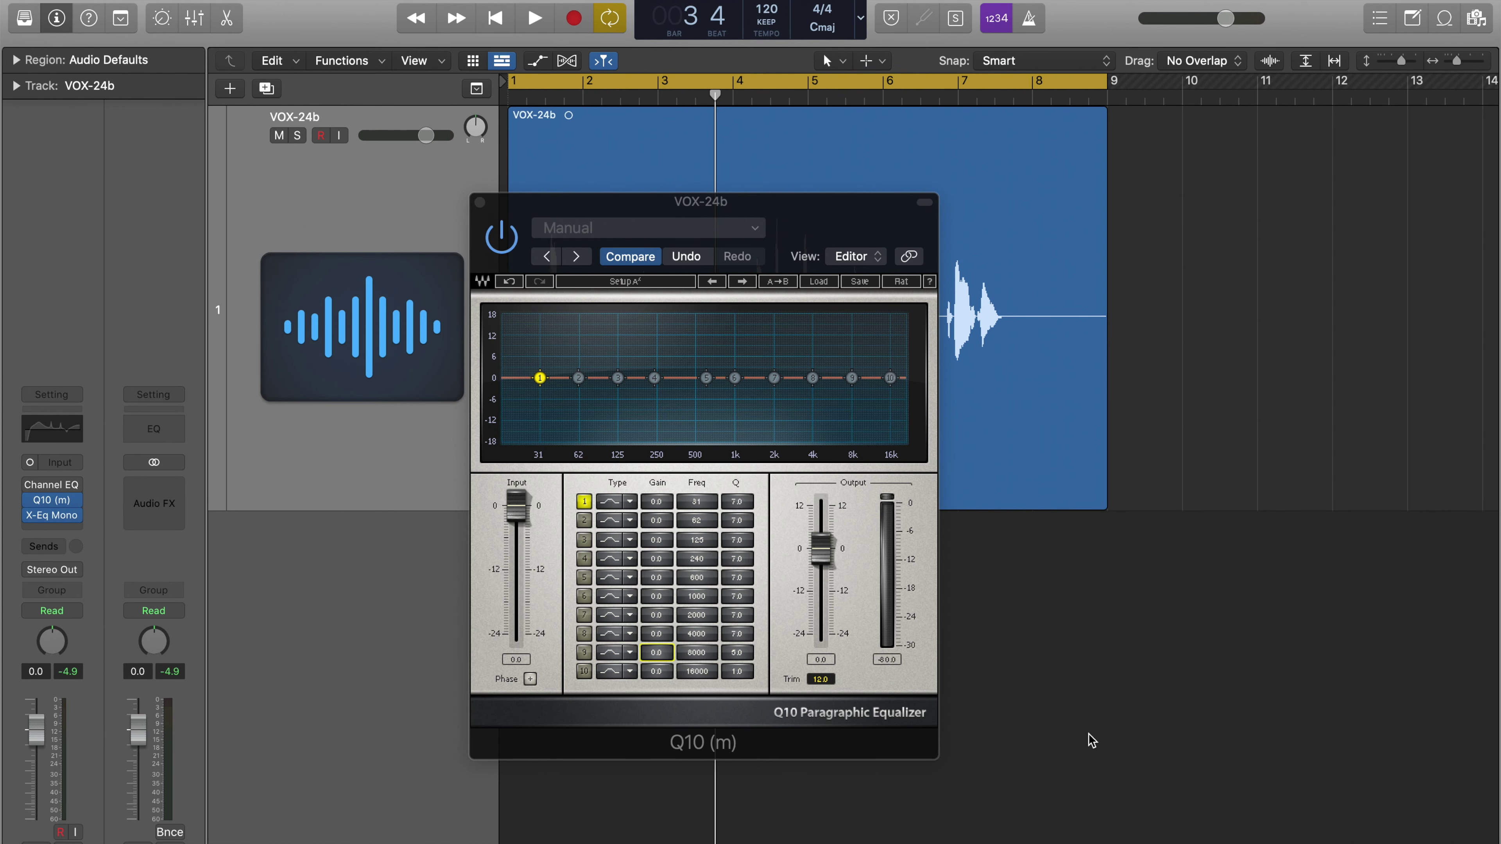
key("space")
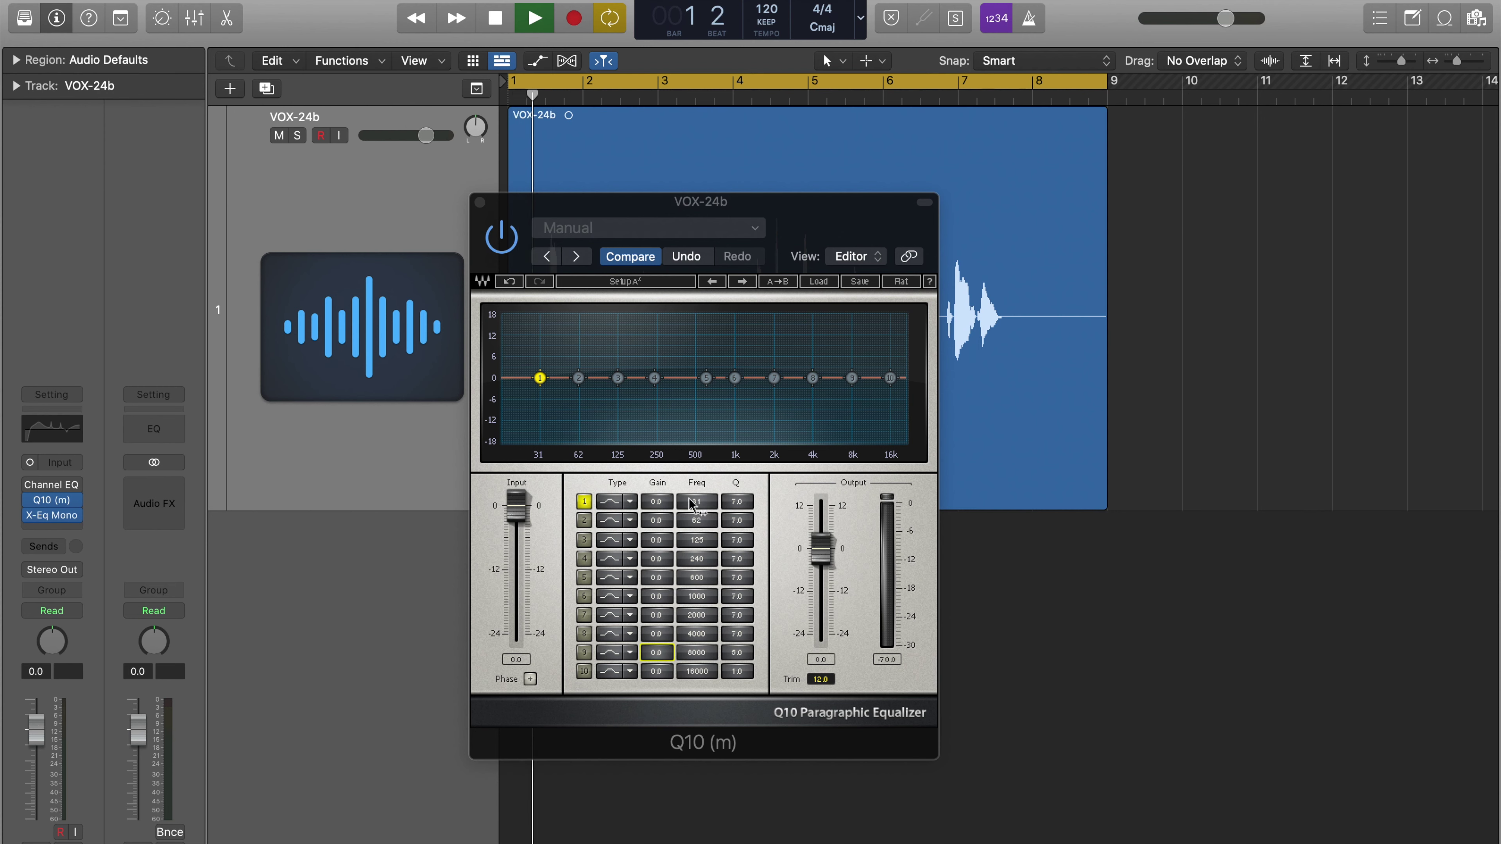
Make Q10 band 1 a low shelf and bring up band 4's filter type choices.
left_click(630, 502)
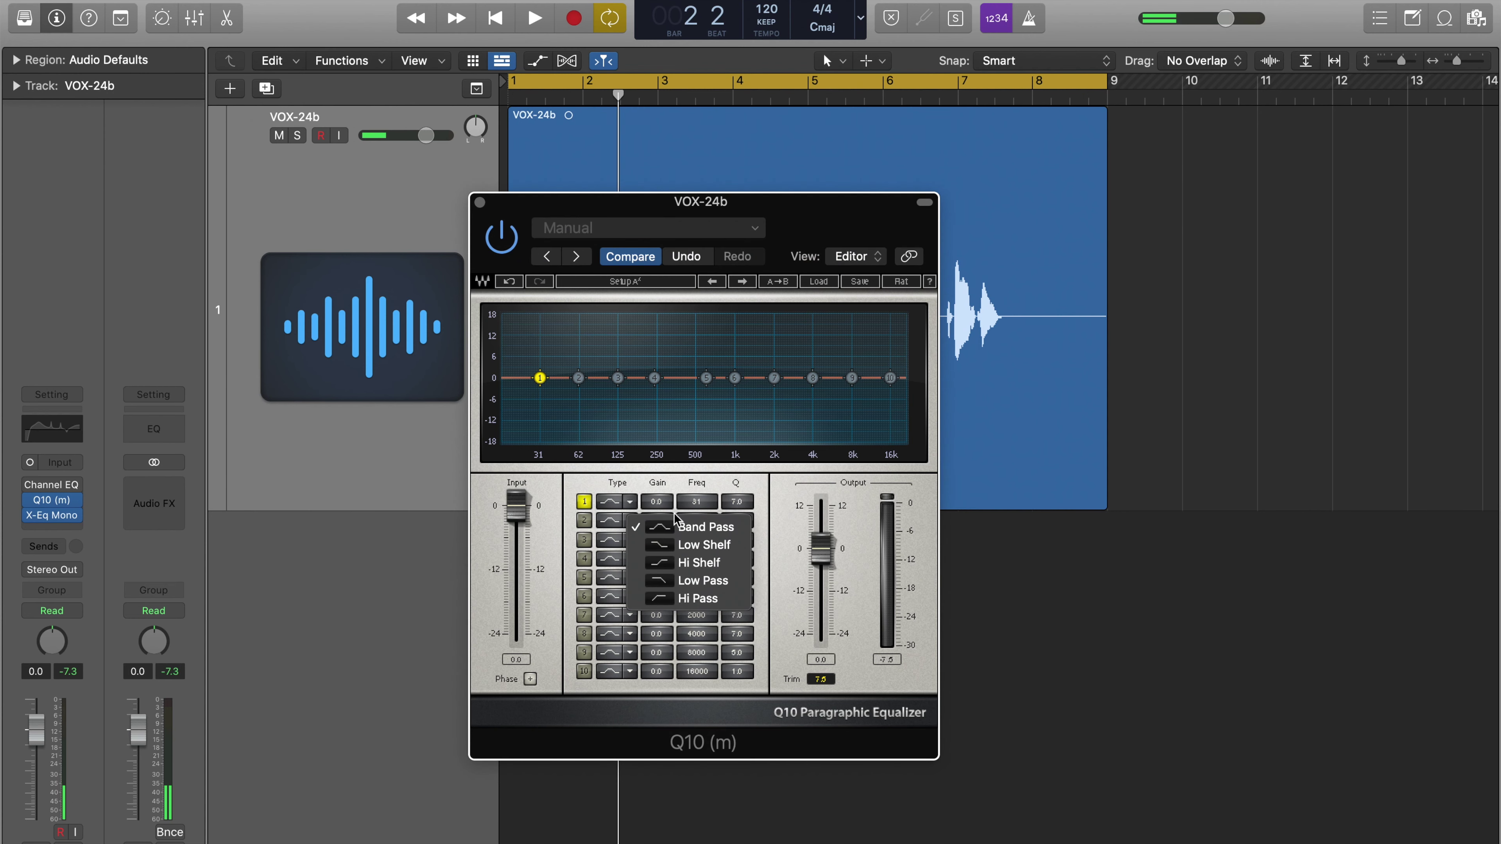
left_click(699, 545)
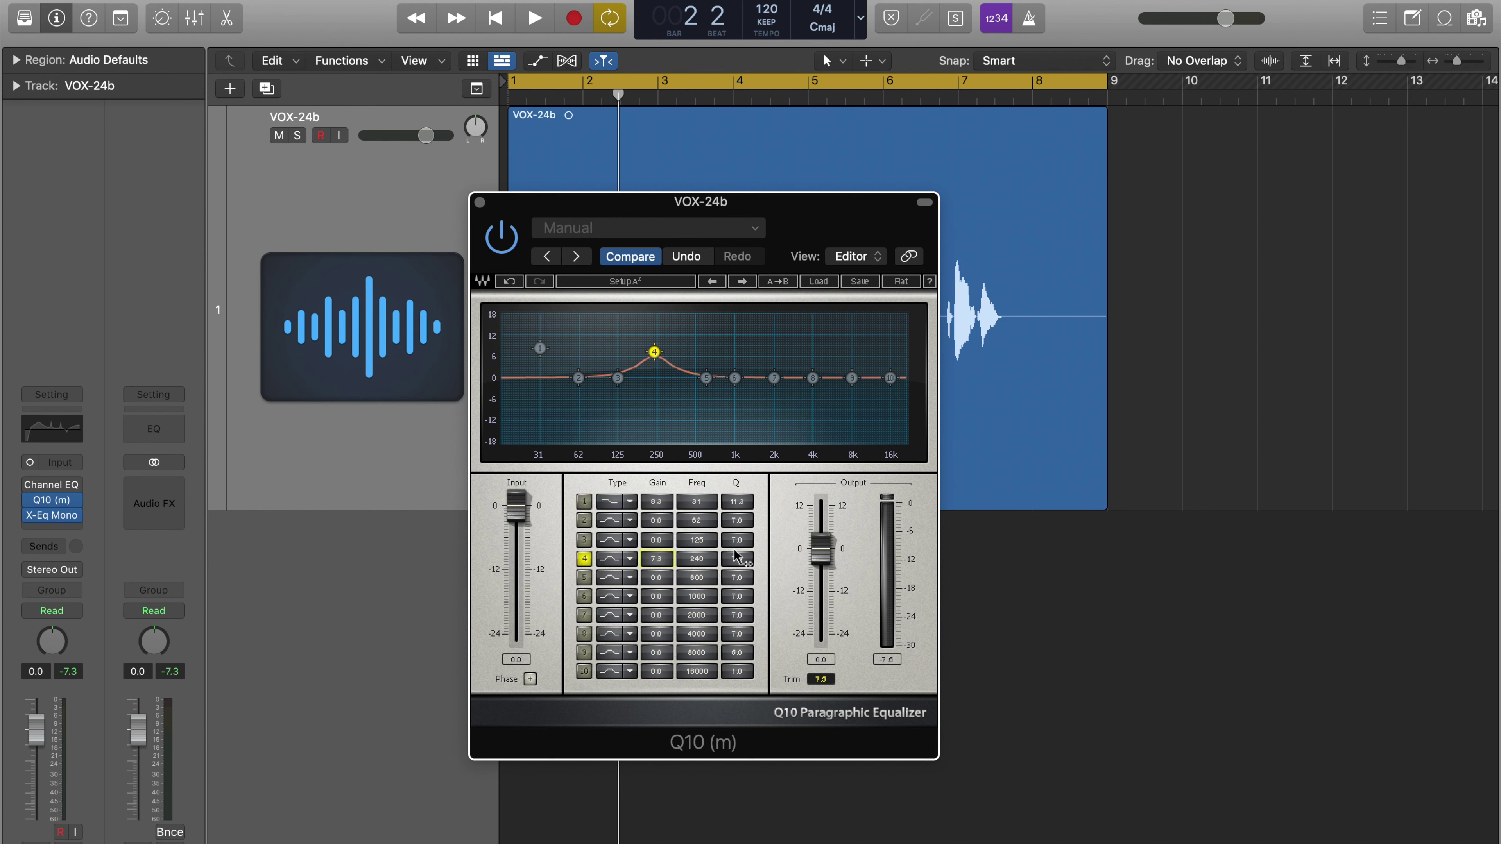
left_click(628, 559)
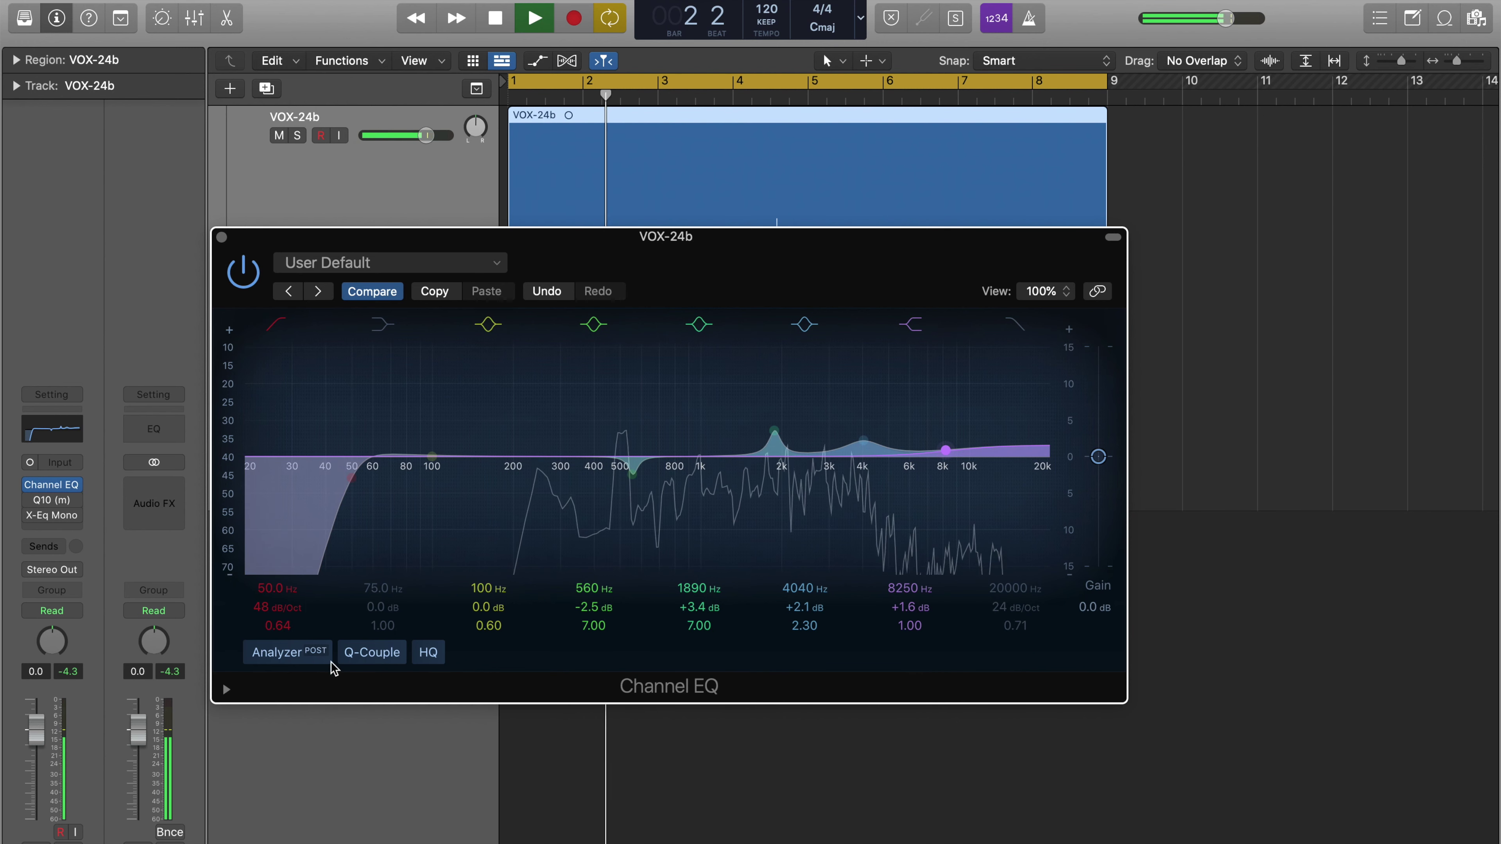
Compare pre- and post-EQ spectrum, turn off Q coupling, and leave the analyzer on POST.
left_click(316, 651)
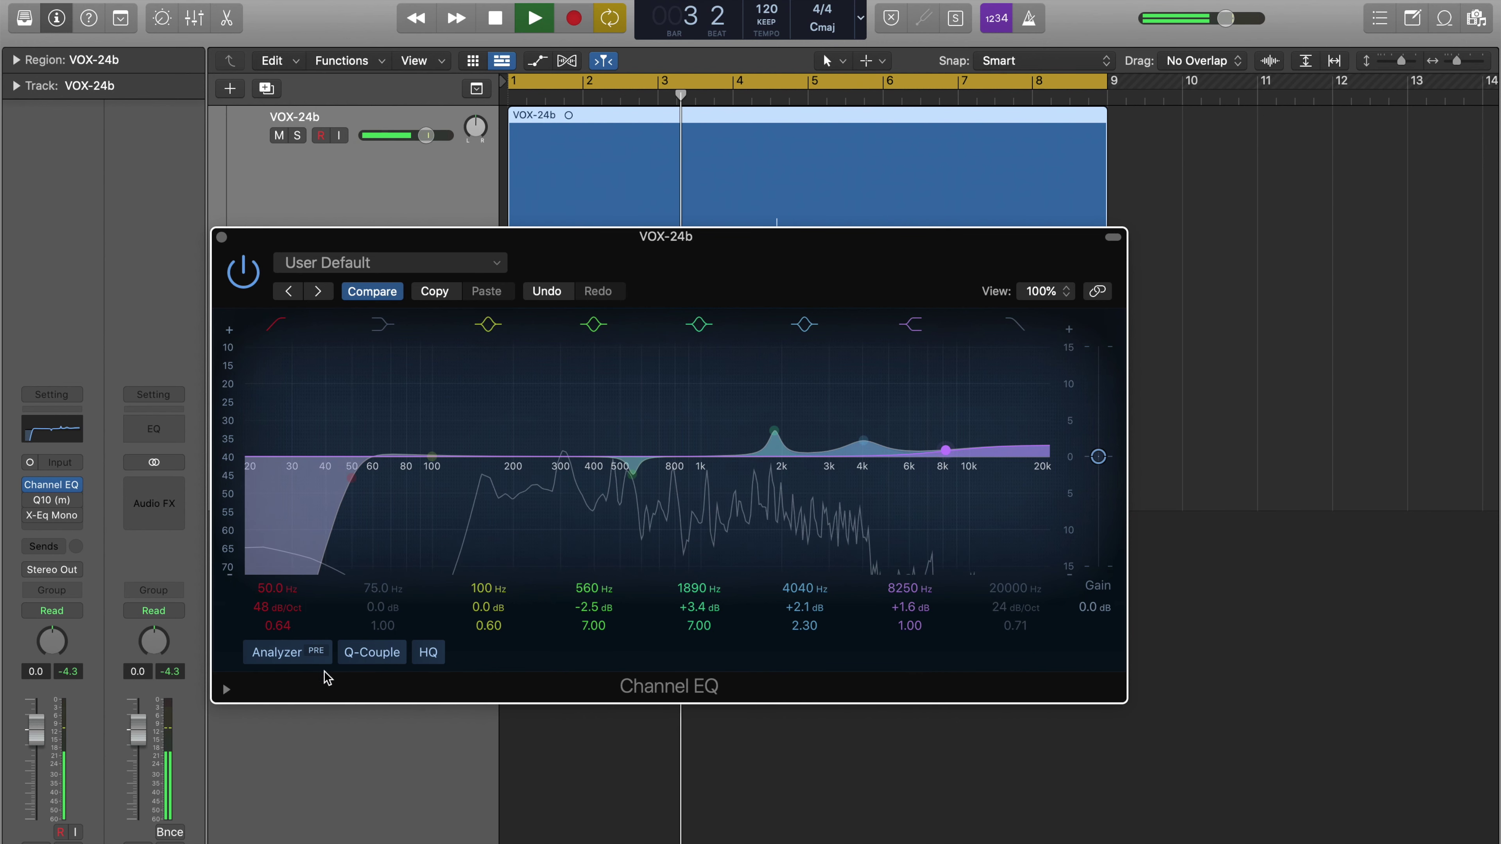
left_click(316, 652)
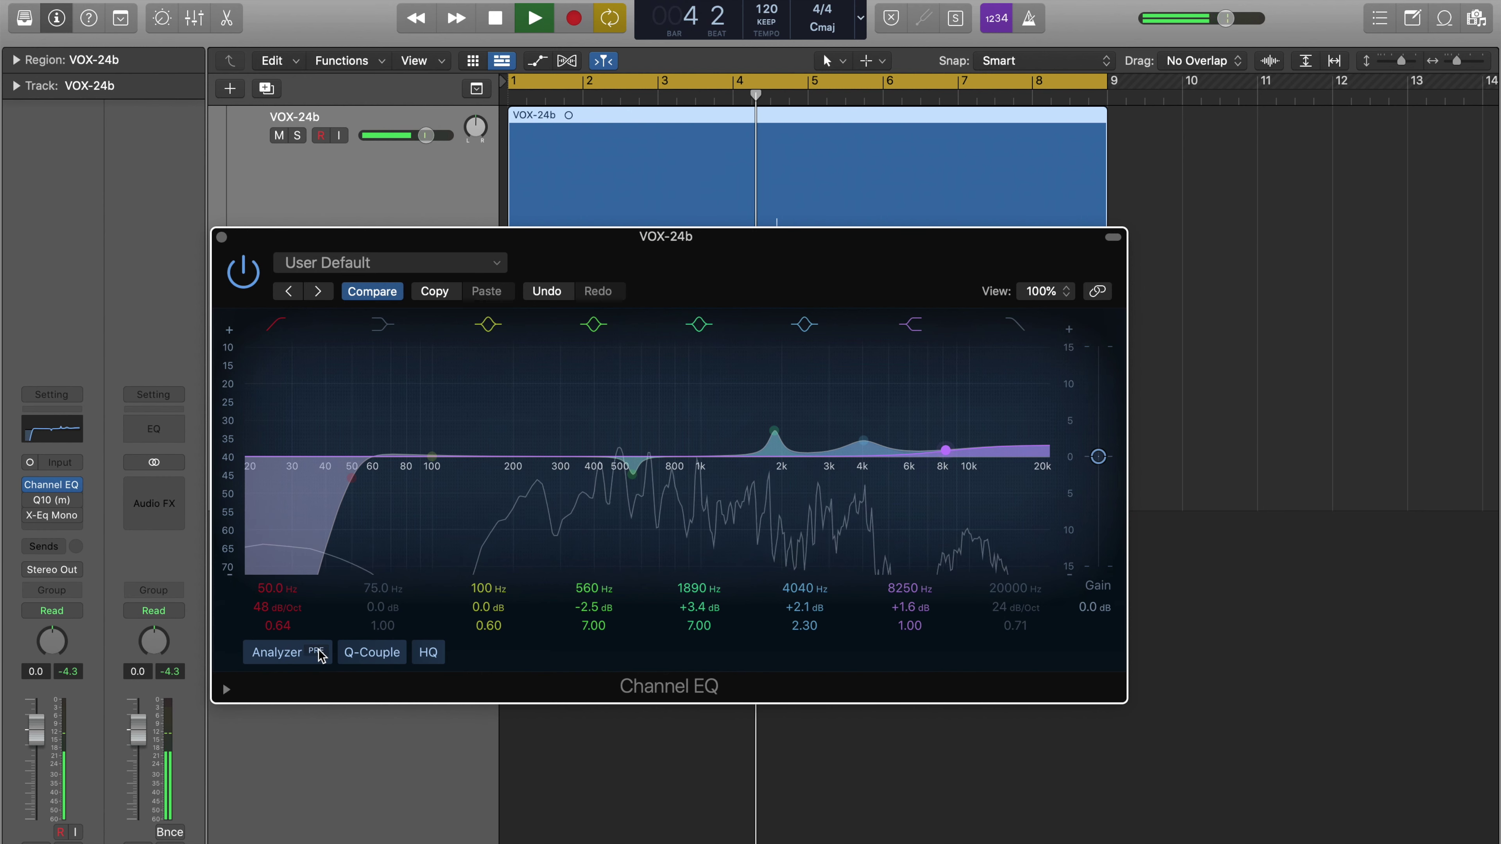
left_click(384, 654)
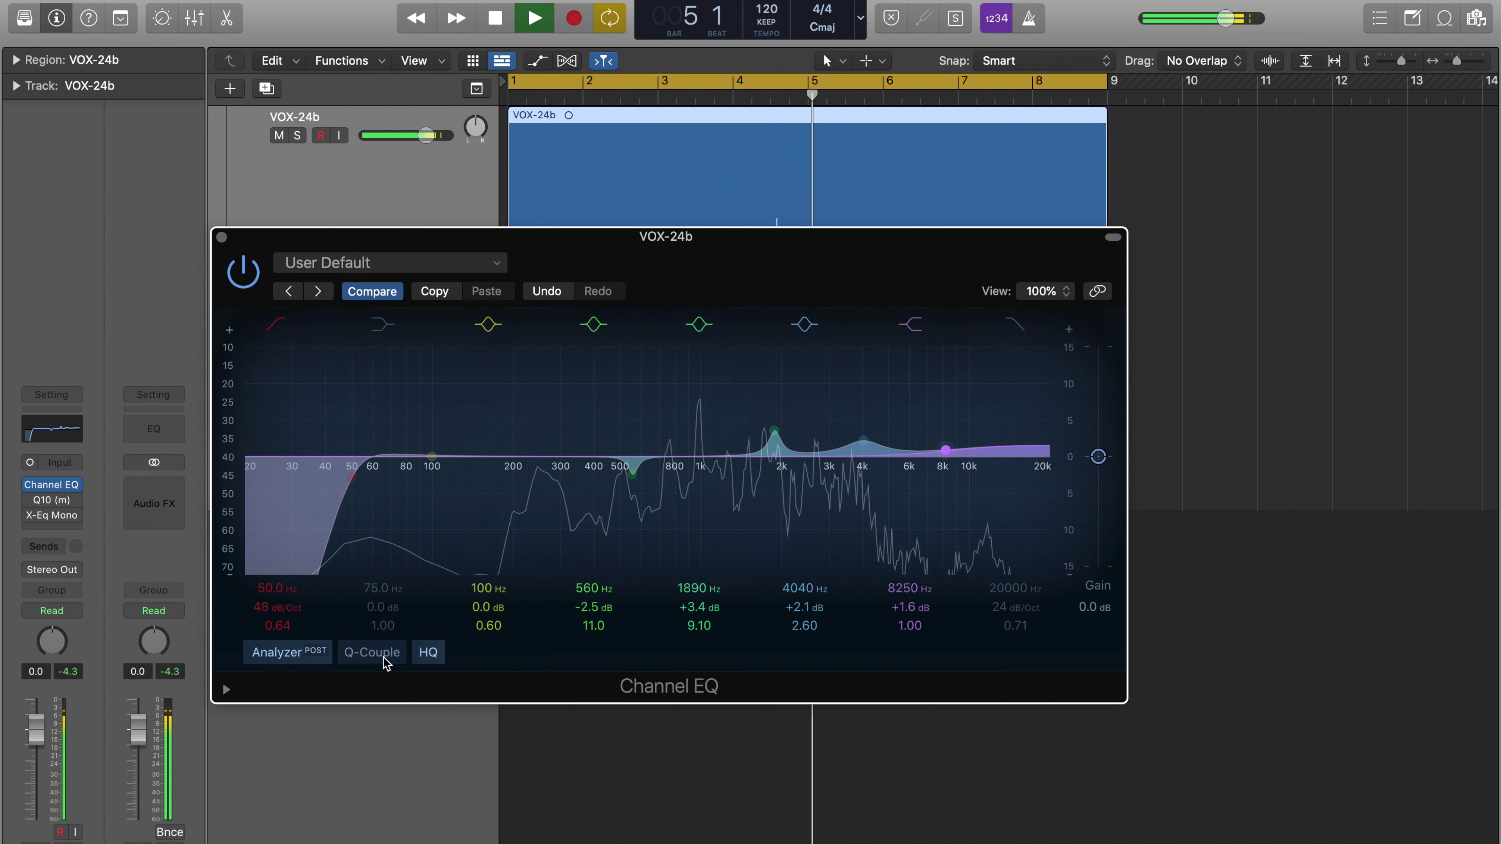
left_click(317, 652)
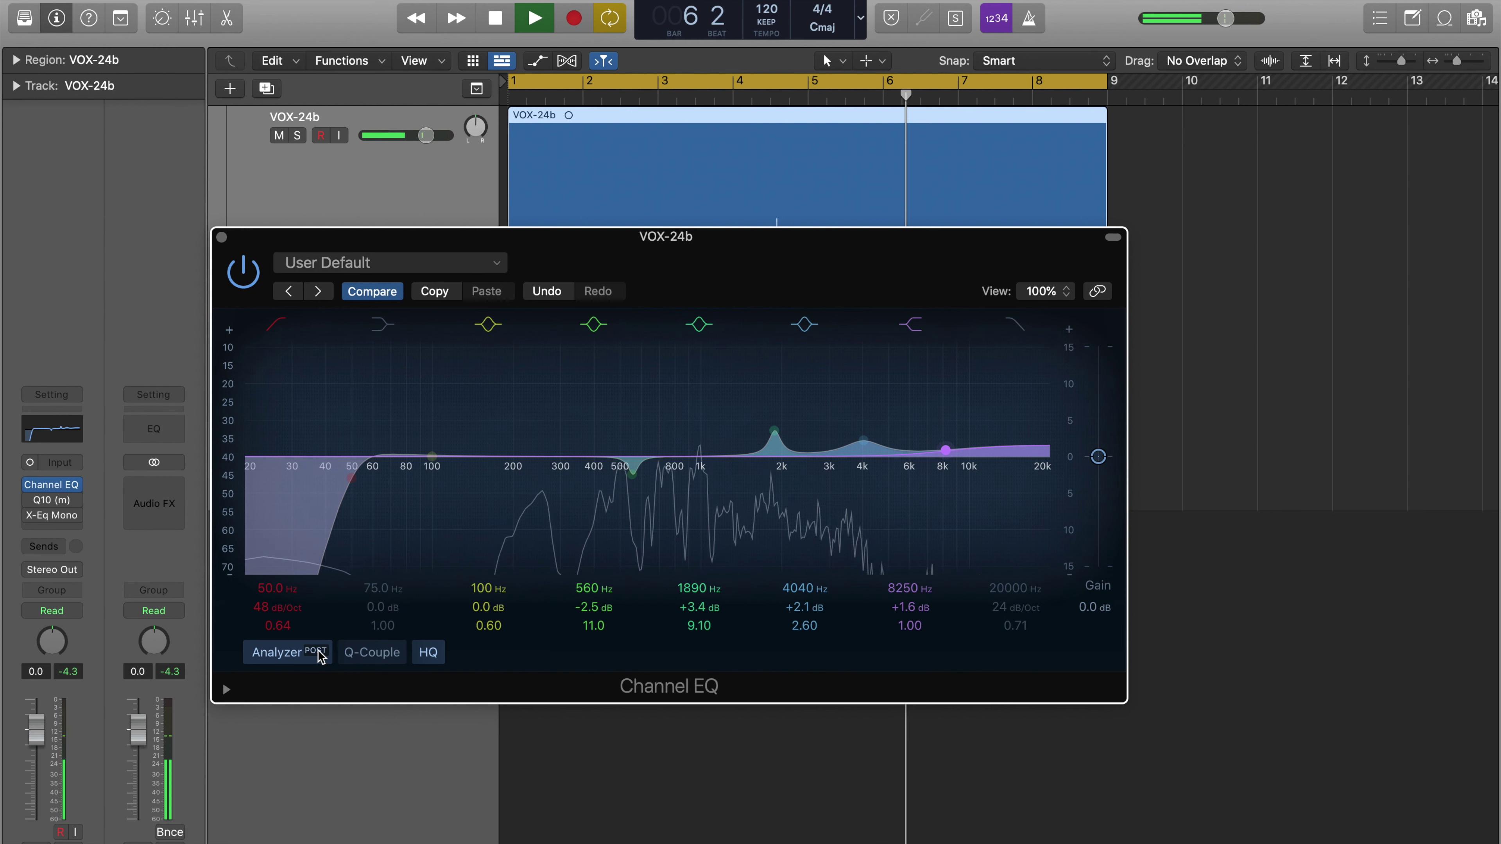
left_click(316, 653)
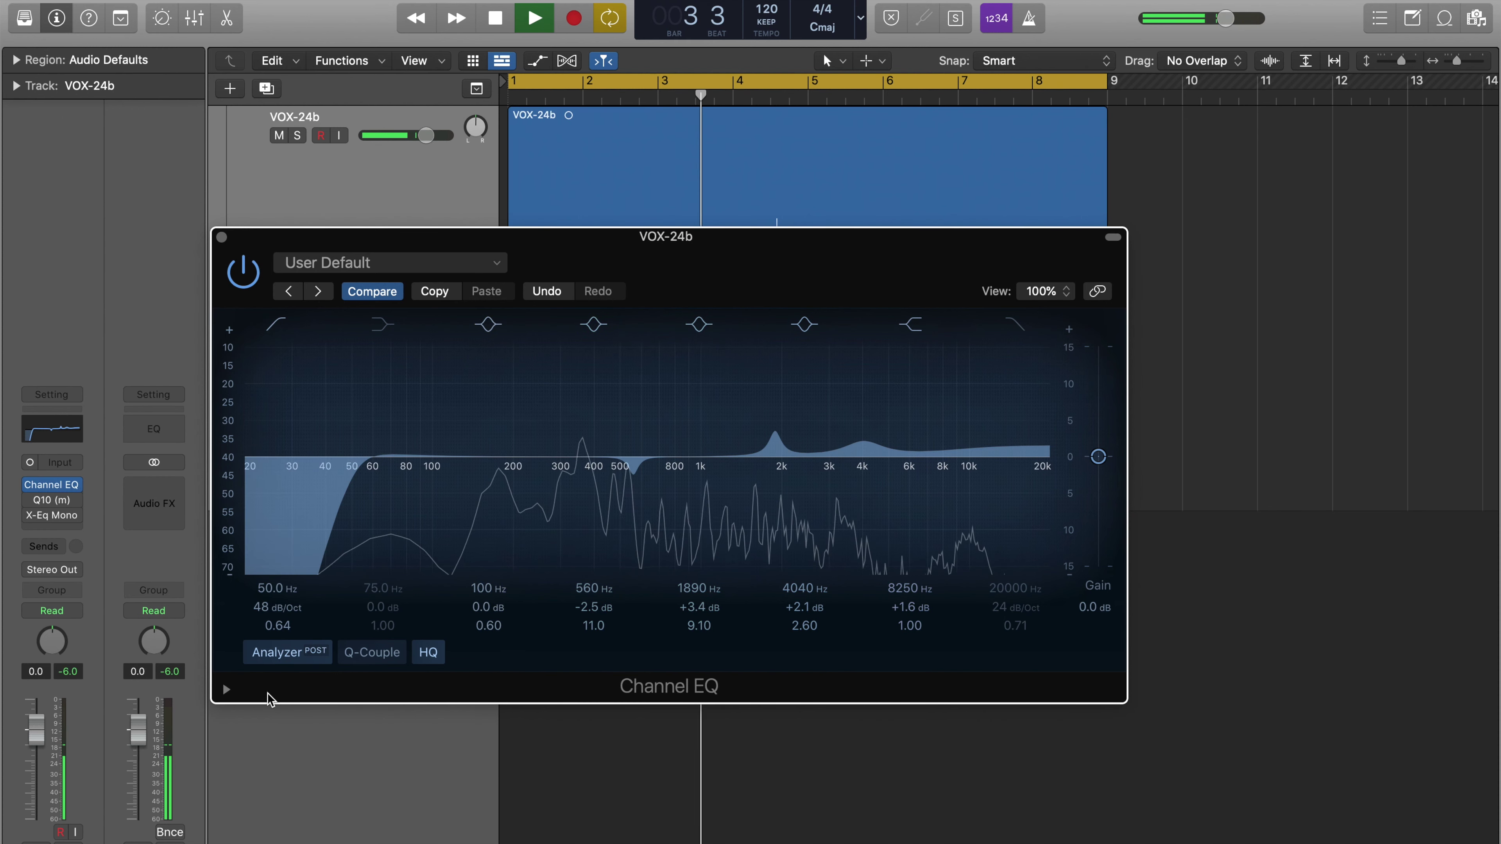
Reveal the extra analyzer settings and lower Analyzer Decay to 1 dB/s.
left_click(225, 690)
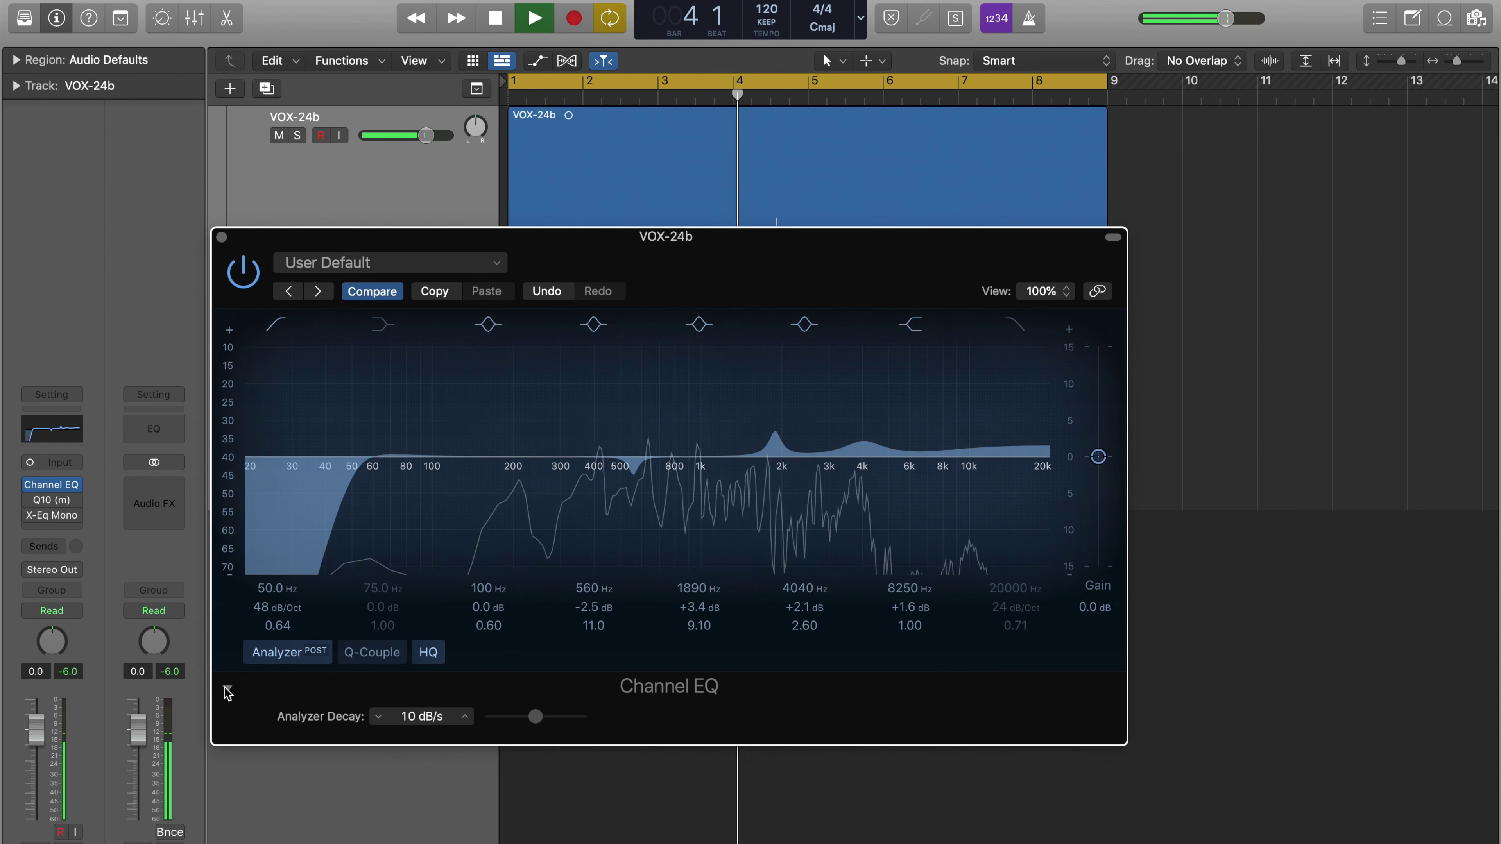
left_click_drag(420, 716, 420, 713)
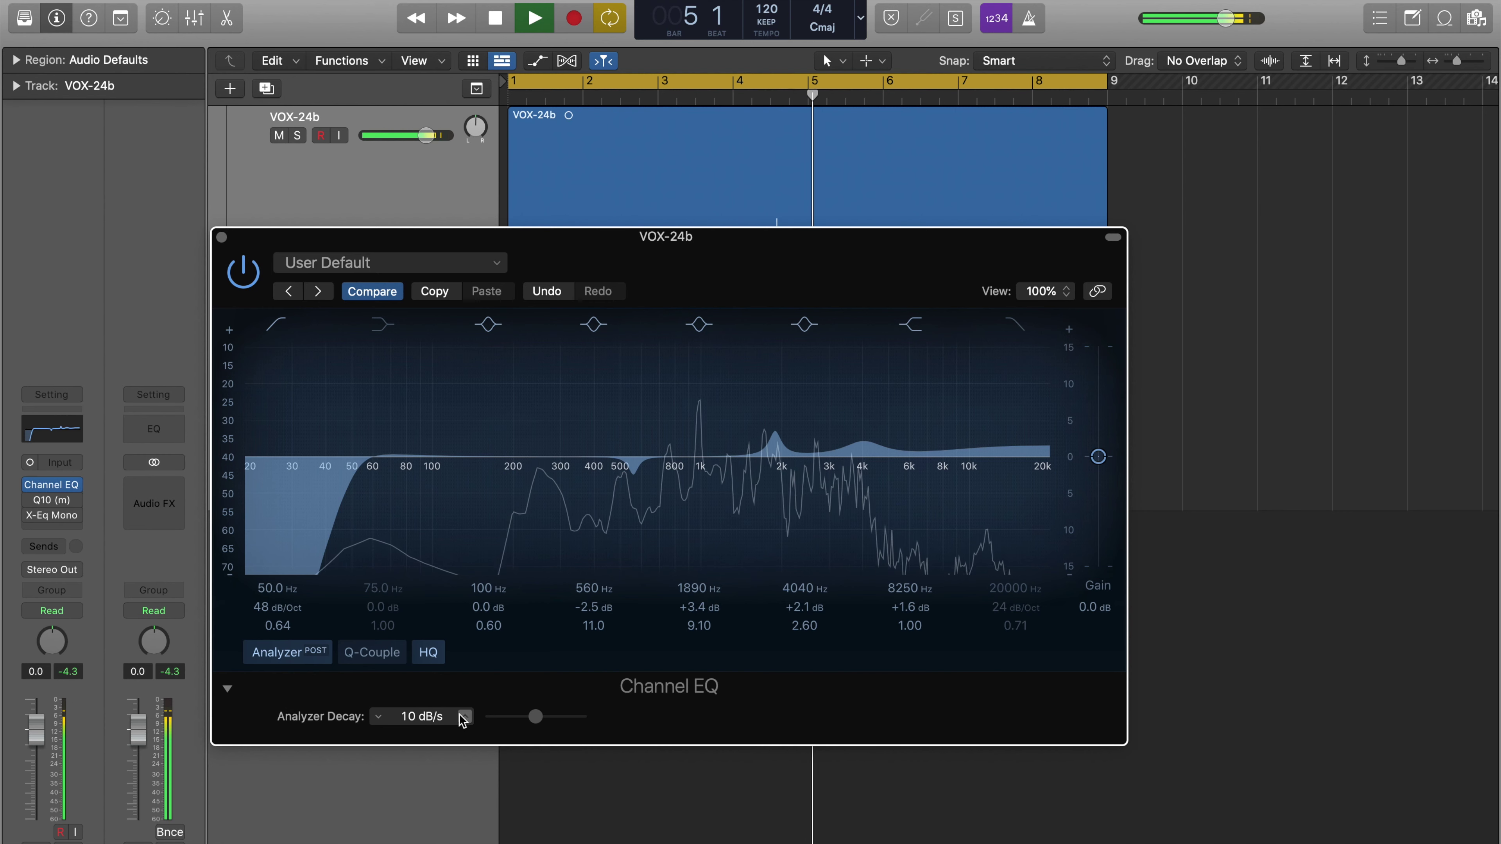
left_click(377, 717)
left_click(377, 716)
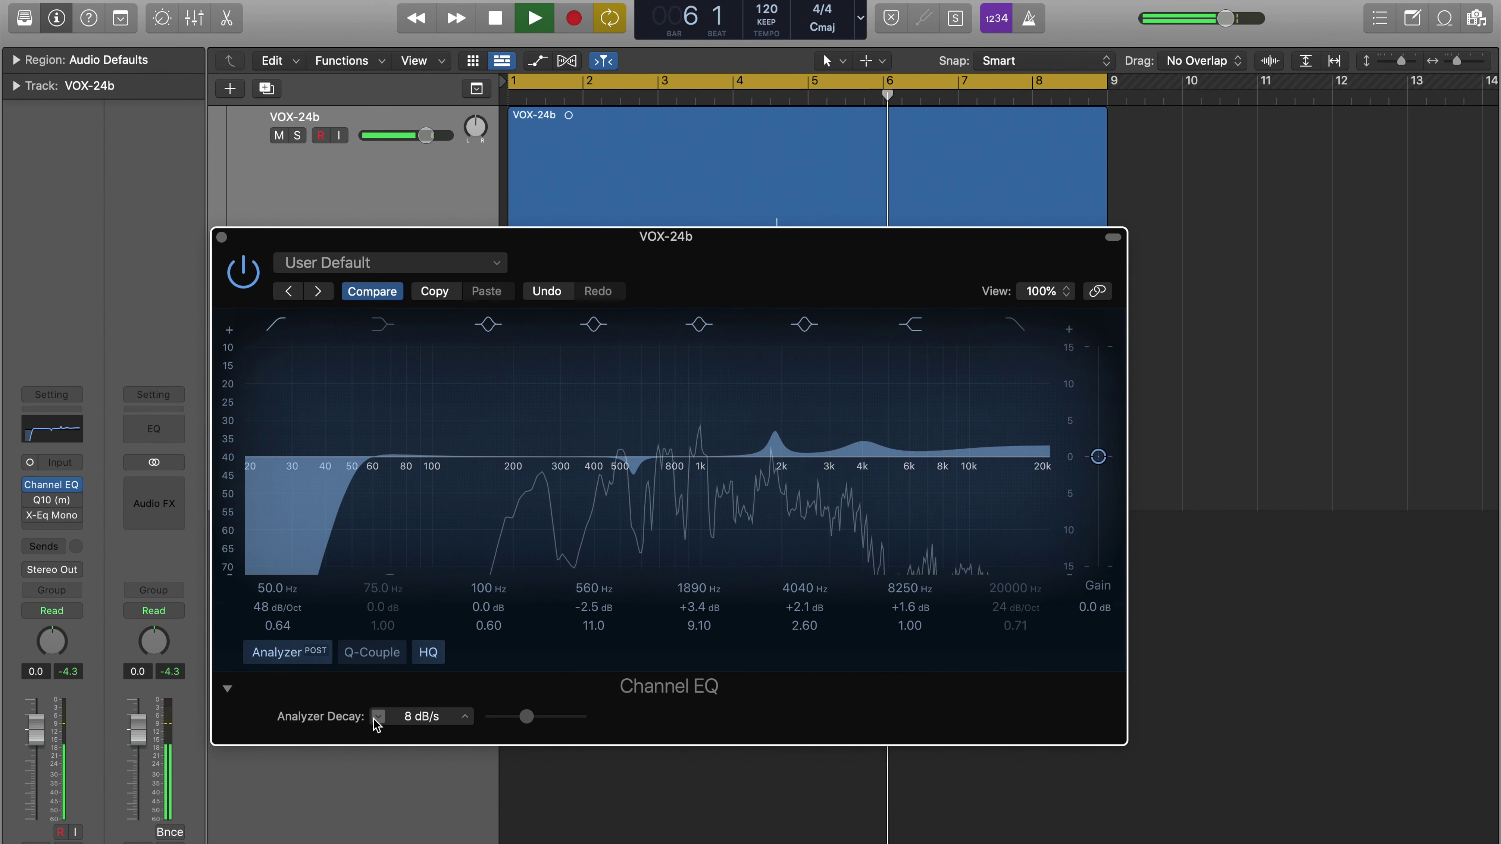
left_click(377, 717)
left_click(377, 716)
left_click(377, 717)
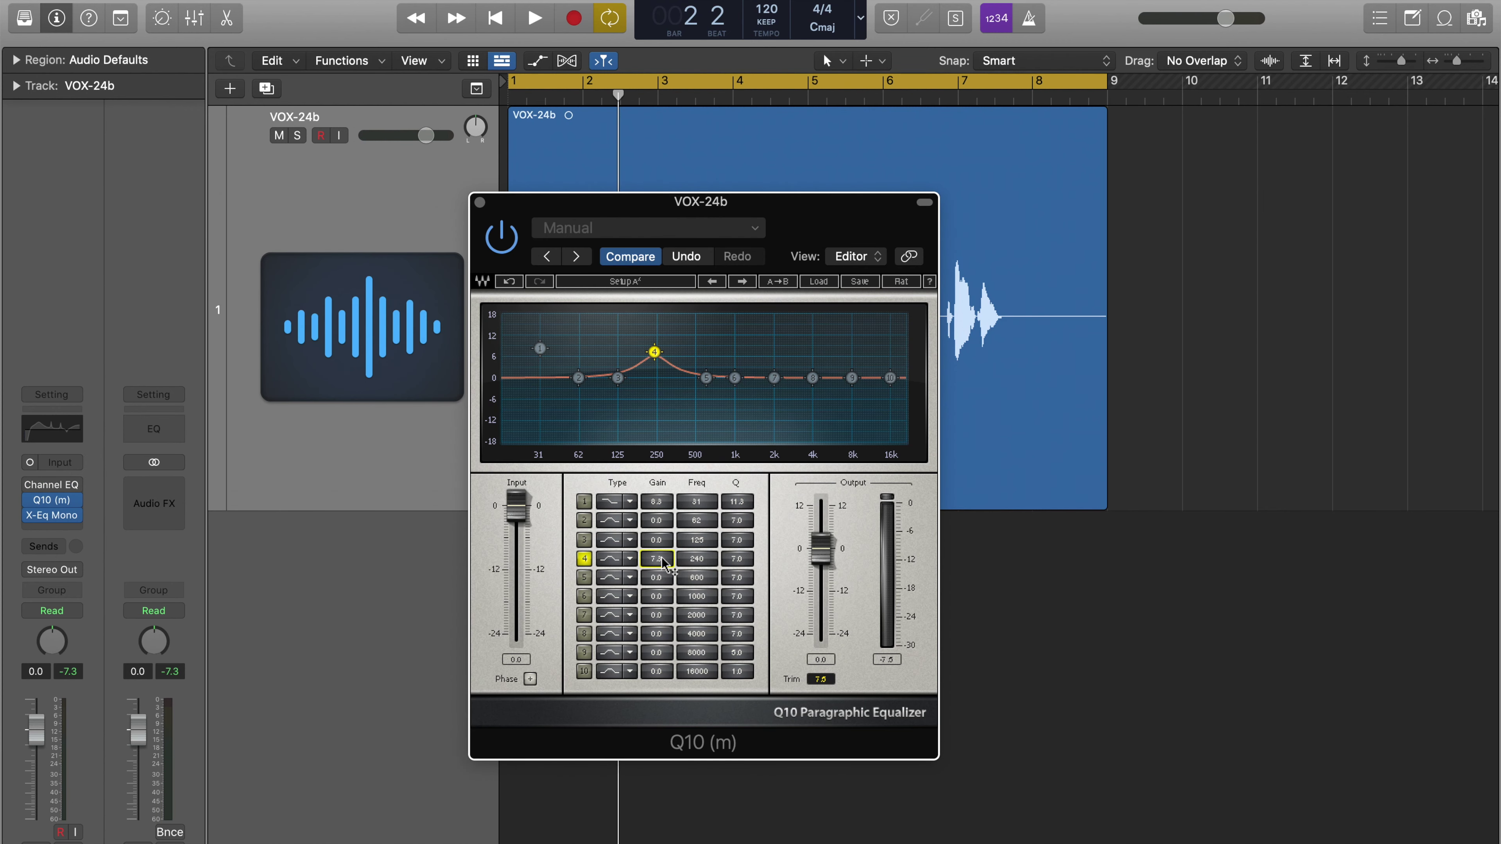
Audition Q10 band 4 as a low shelf and a high shelf, then return it to a bell.
left_click(630, 560)
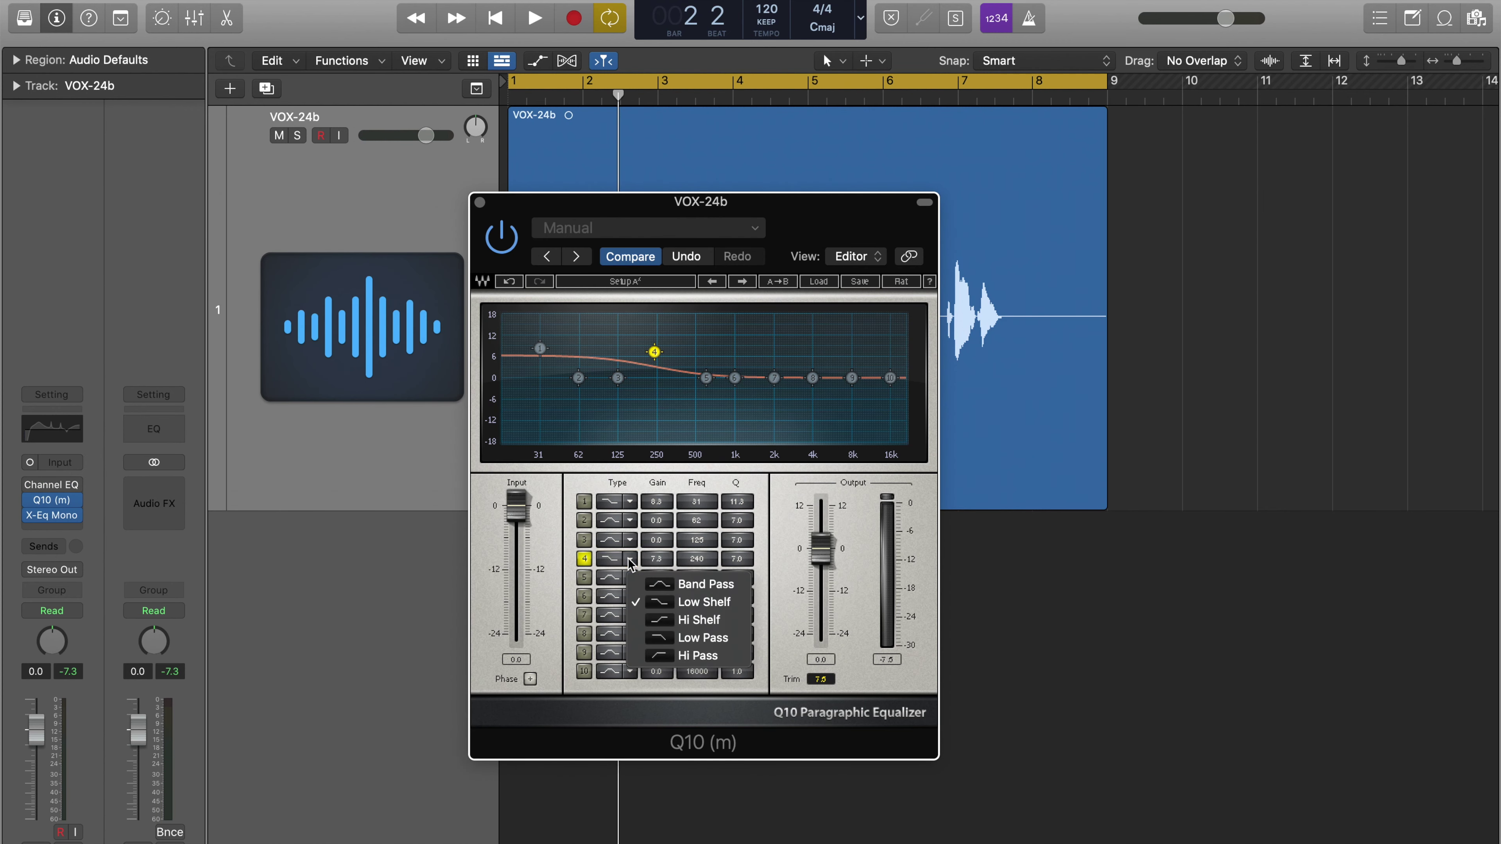
left_click(680, 601)
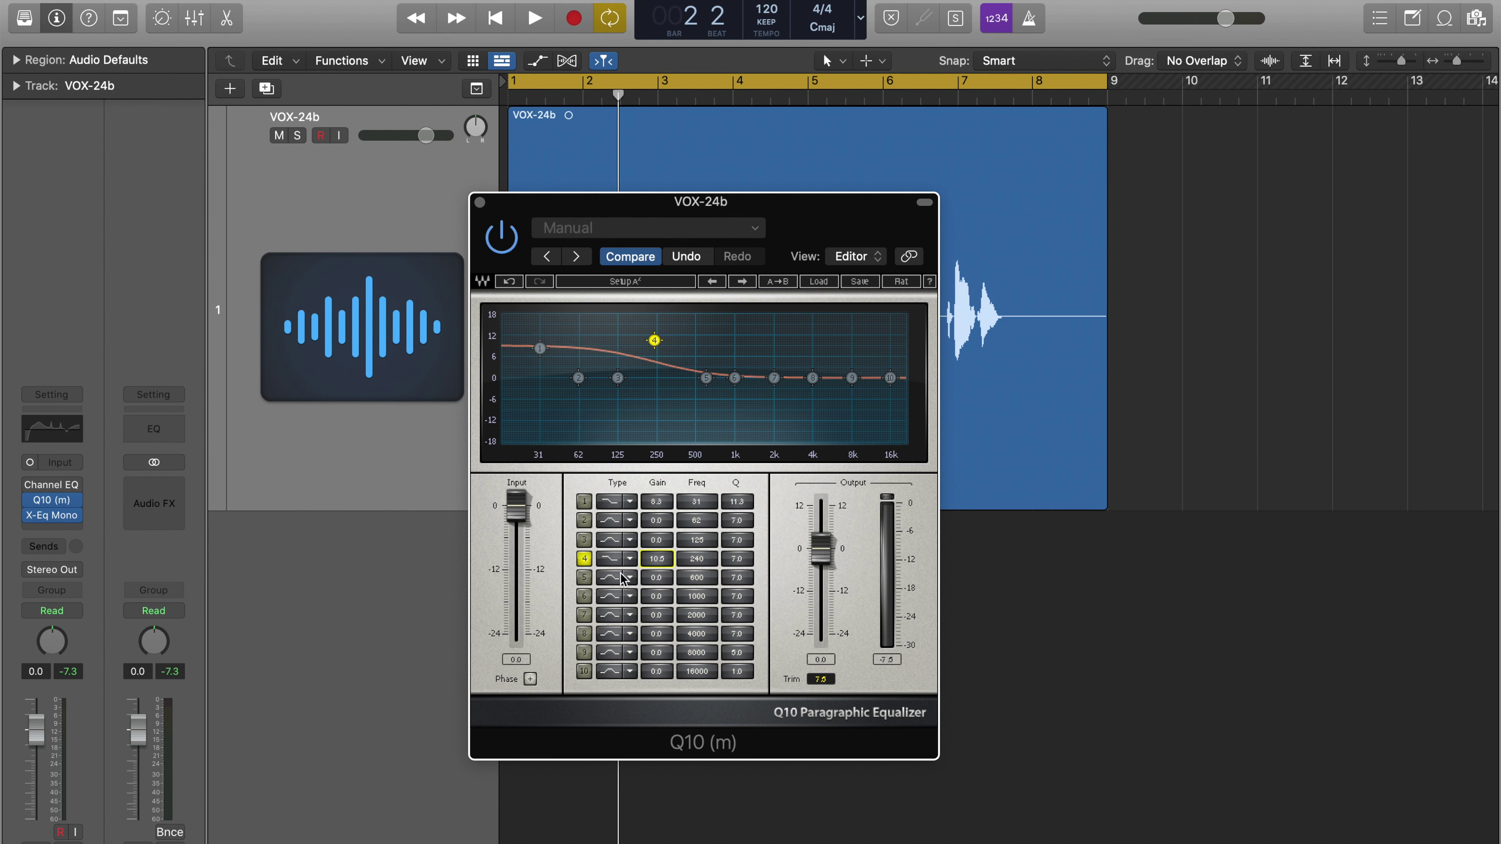
left_click(630, 559)
left_click(686, 618)
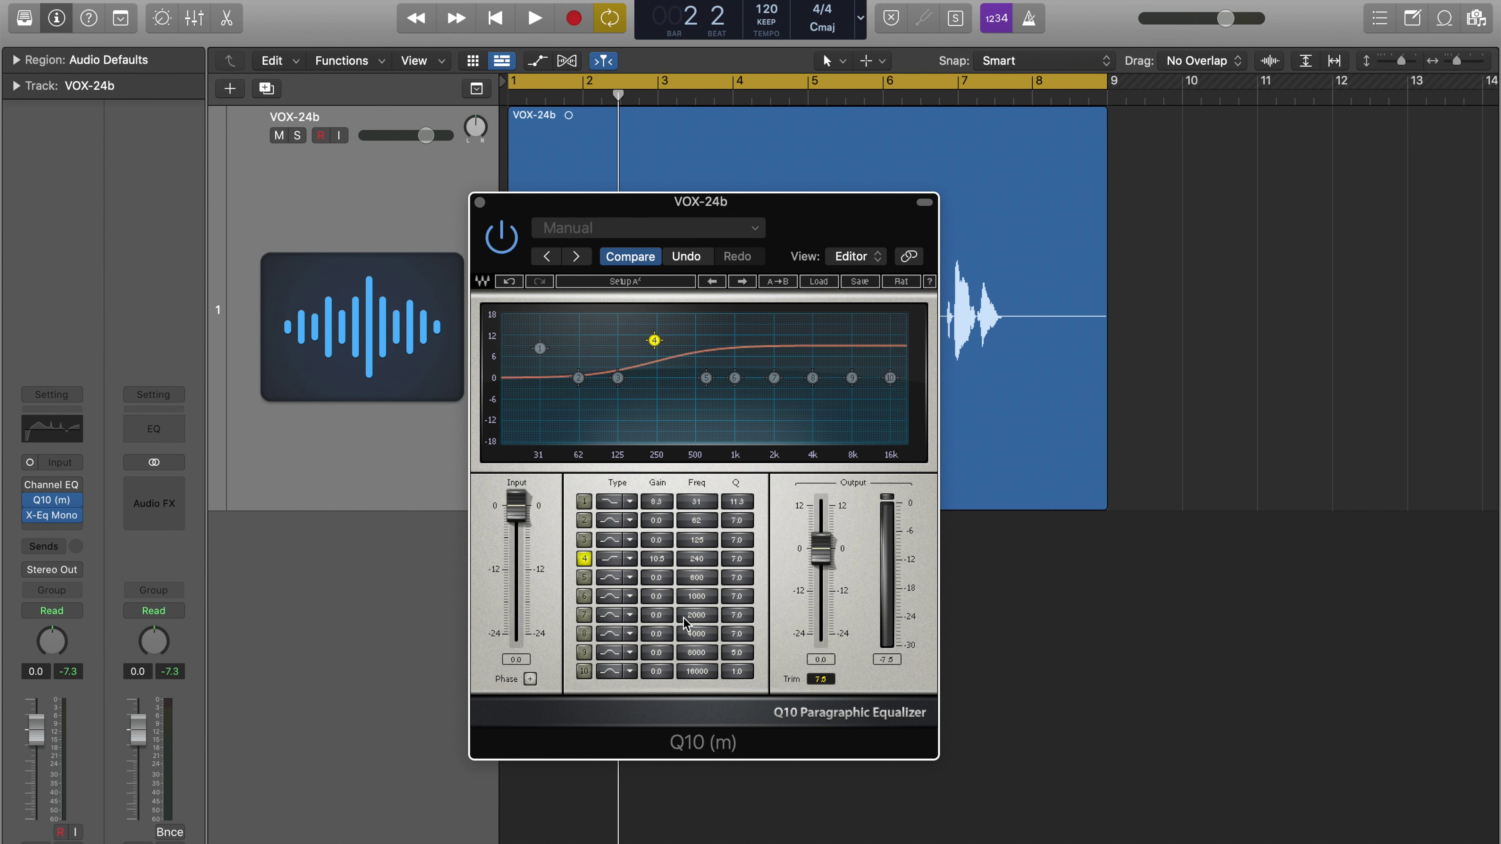
left_click(630, 558)
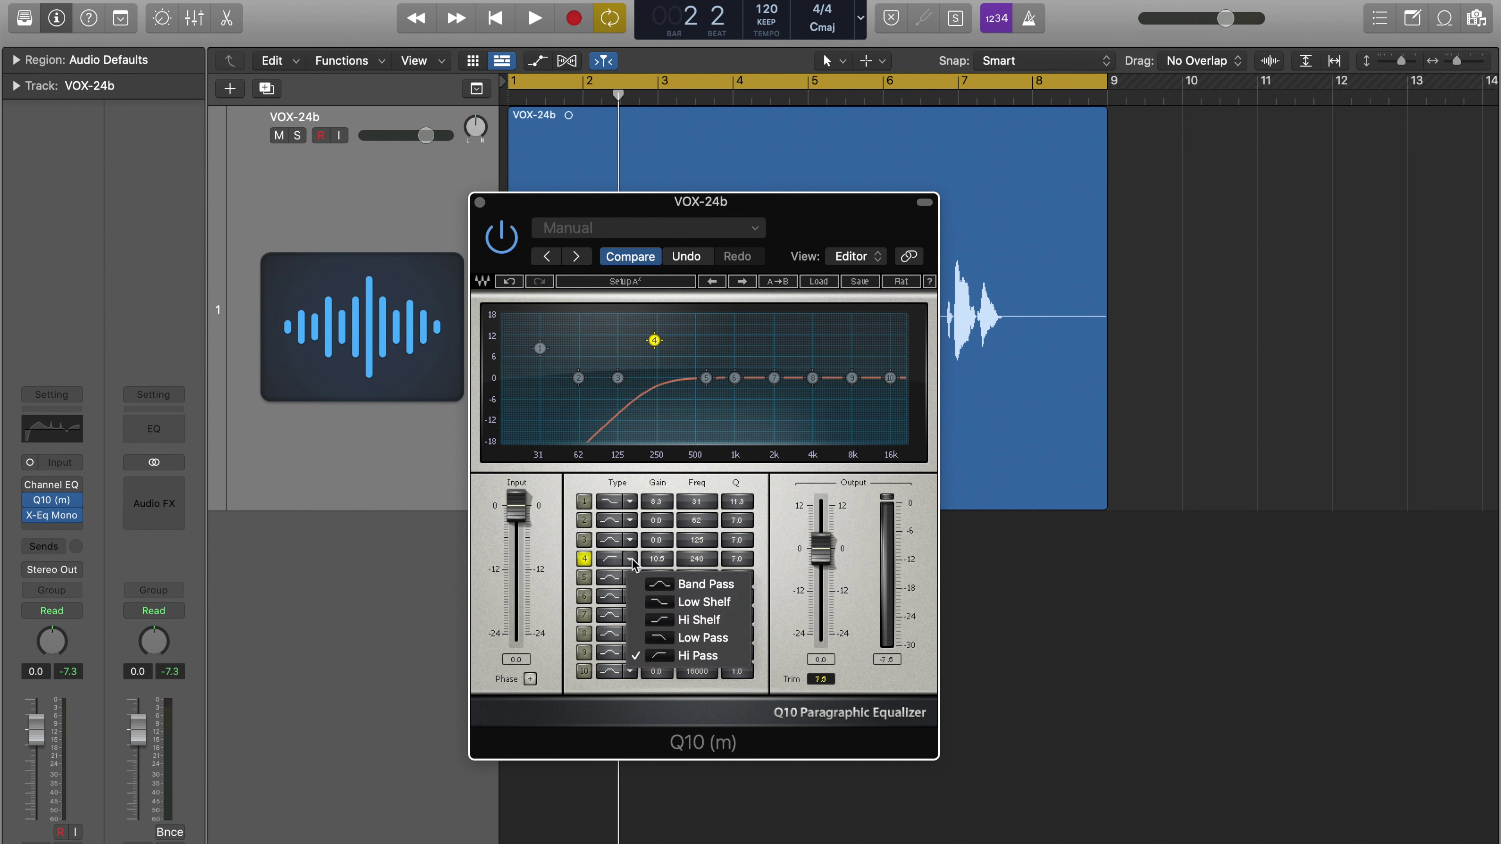
left_click(669, 588)
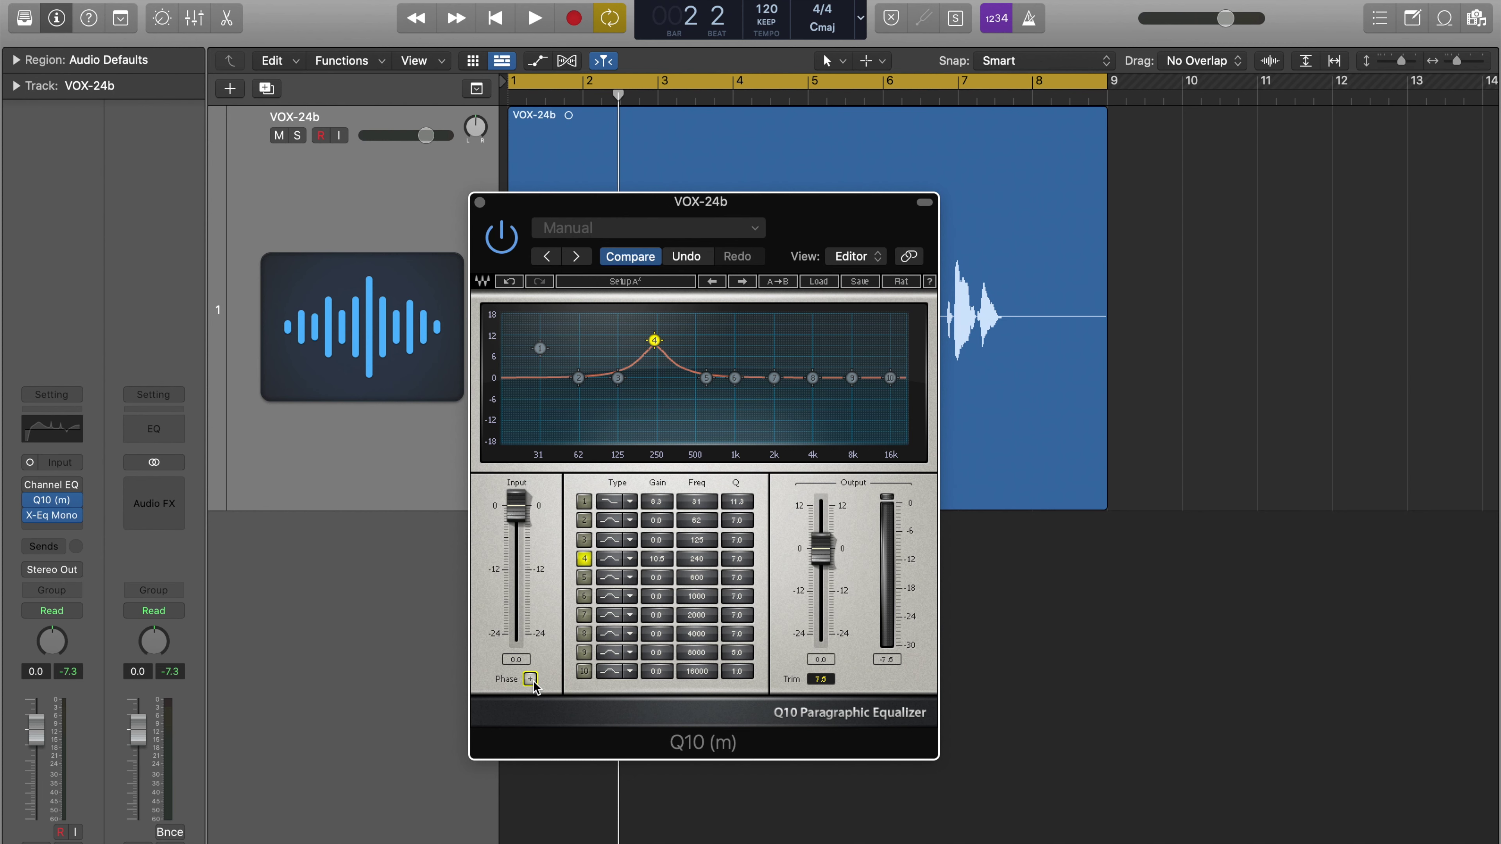
Raise band 4's gain and try it as high shelf, low-pass, then high-pass.
left_click_drag(656, 558, 656, 520)
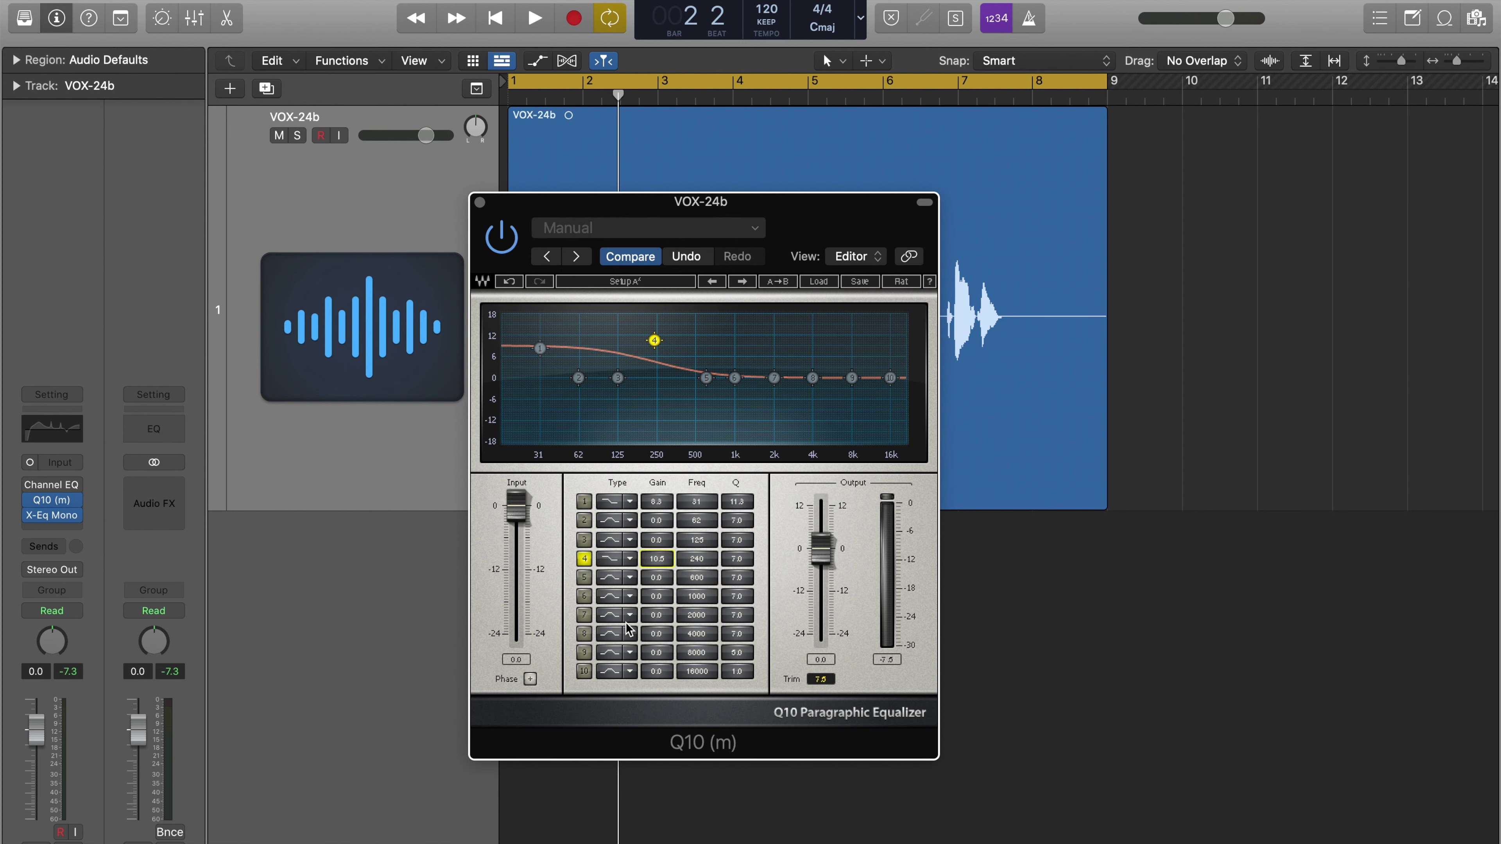
left_click(630, 558)
left_click(685, 620)
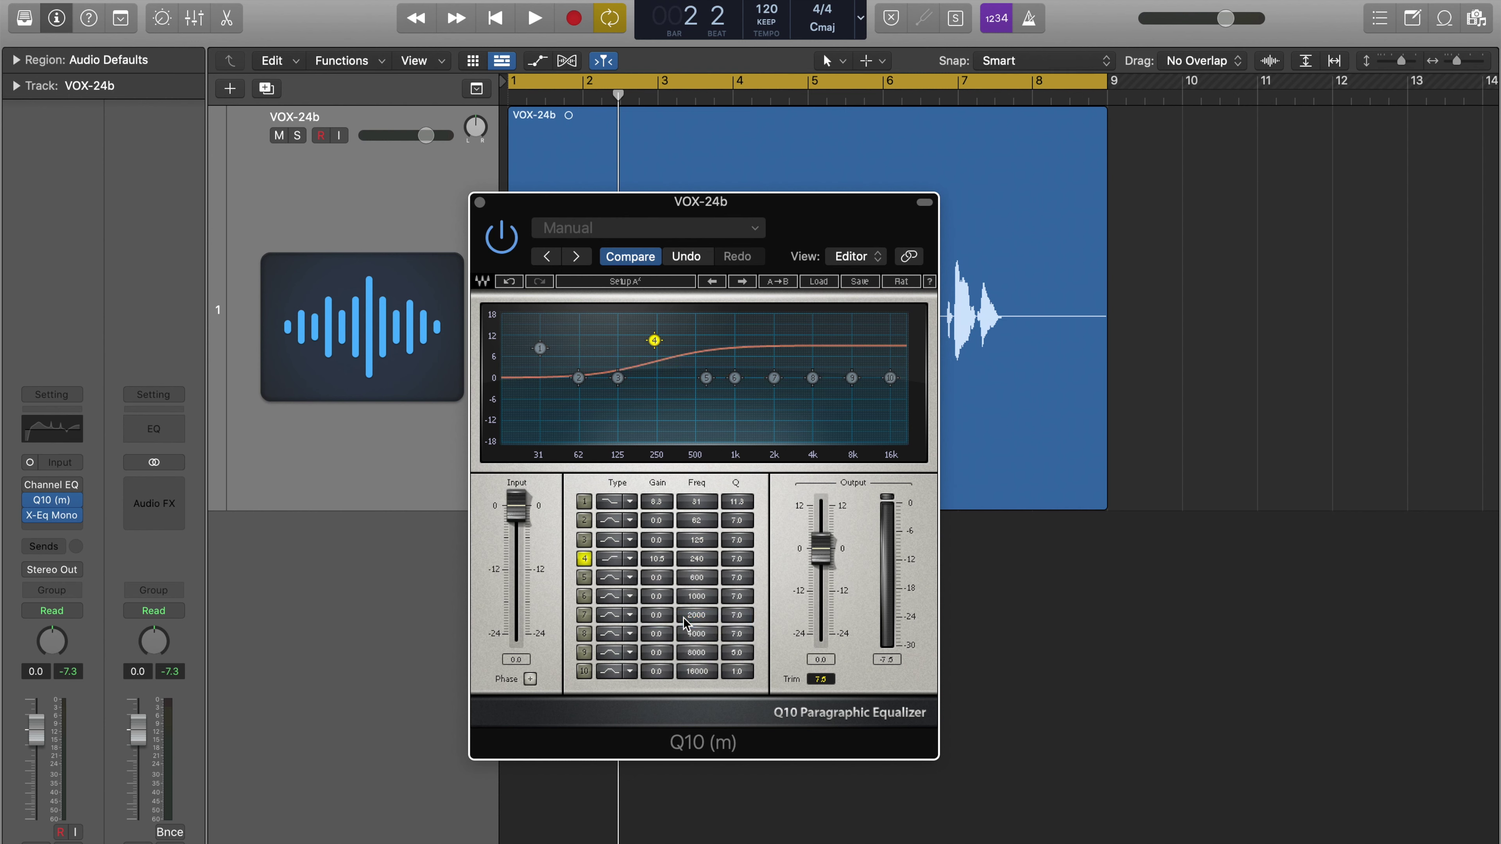
left_click(630, 559)
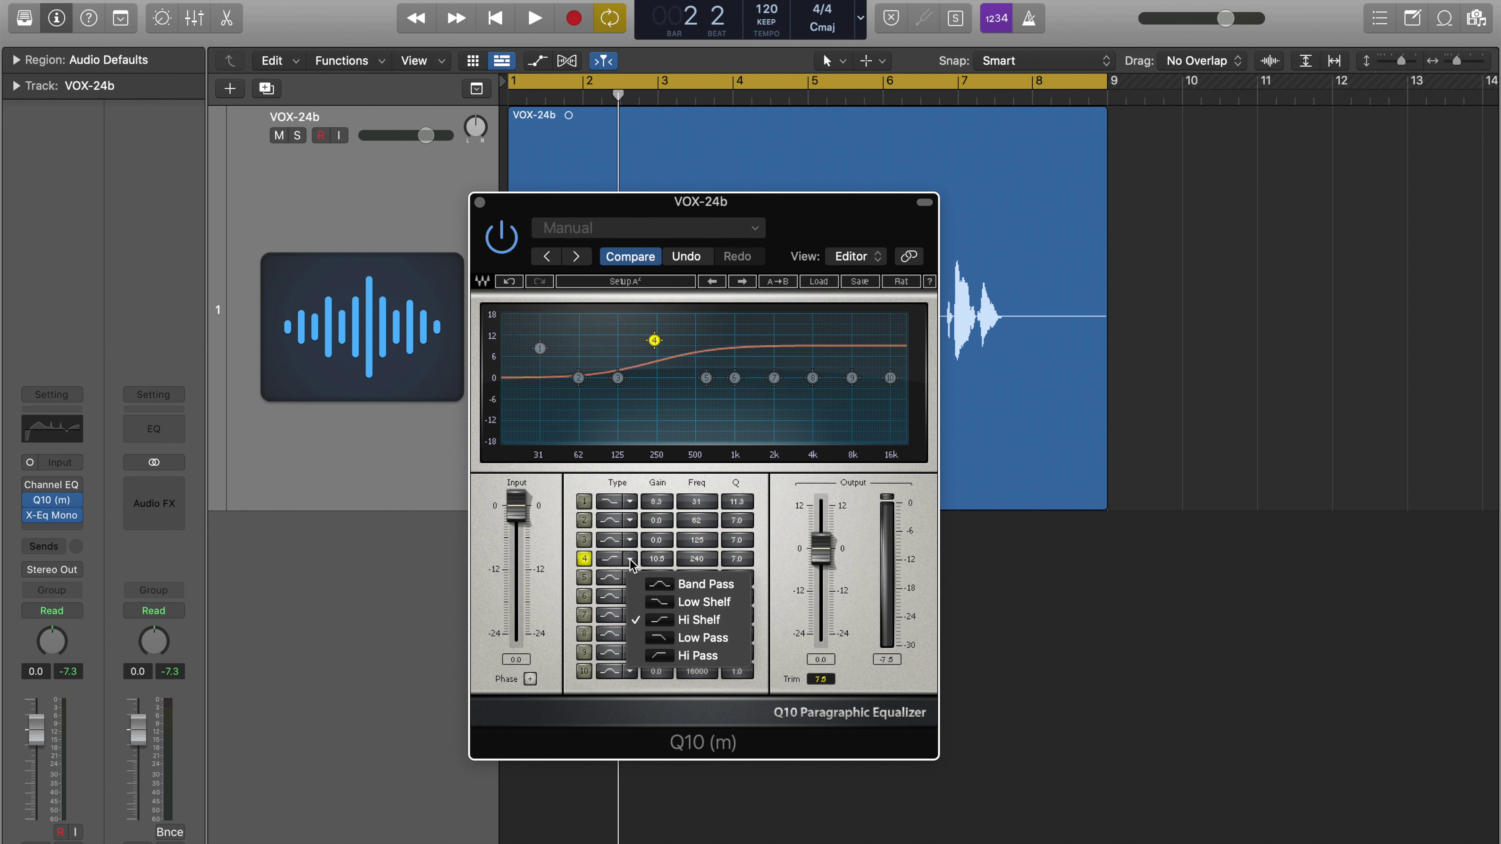
left_click(674, 639)
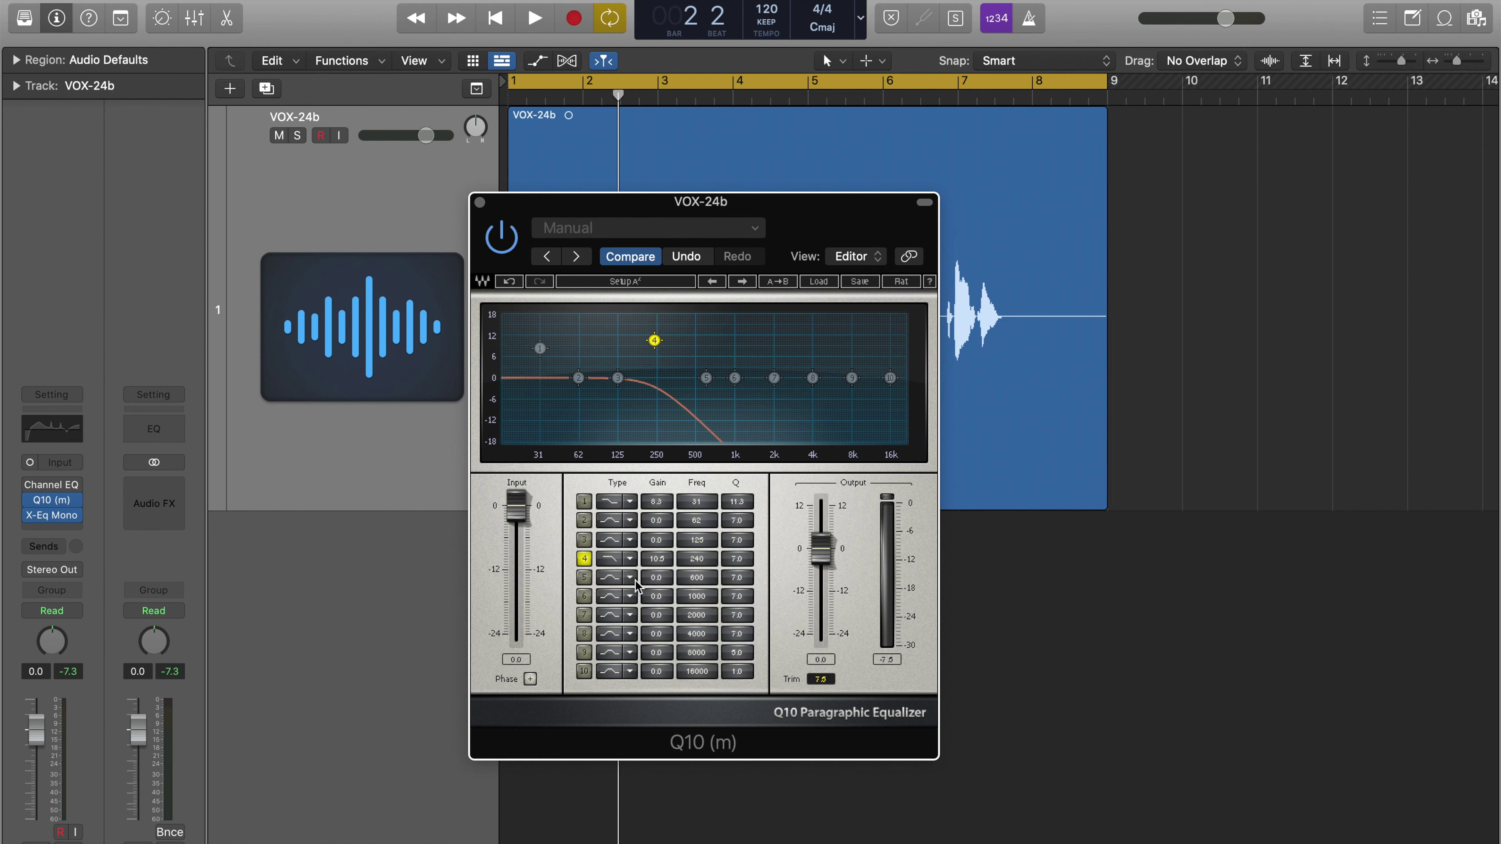
left_click(630, 559)
left_click(685, 656)
left_click(630, 558)
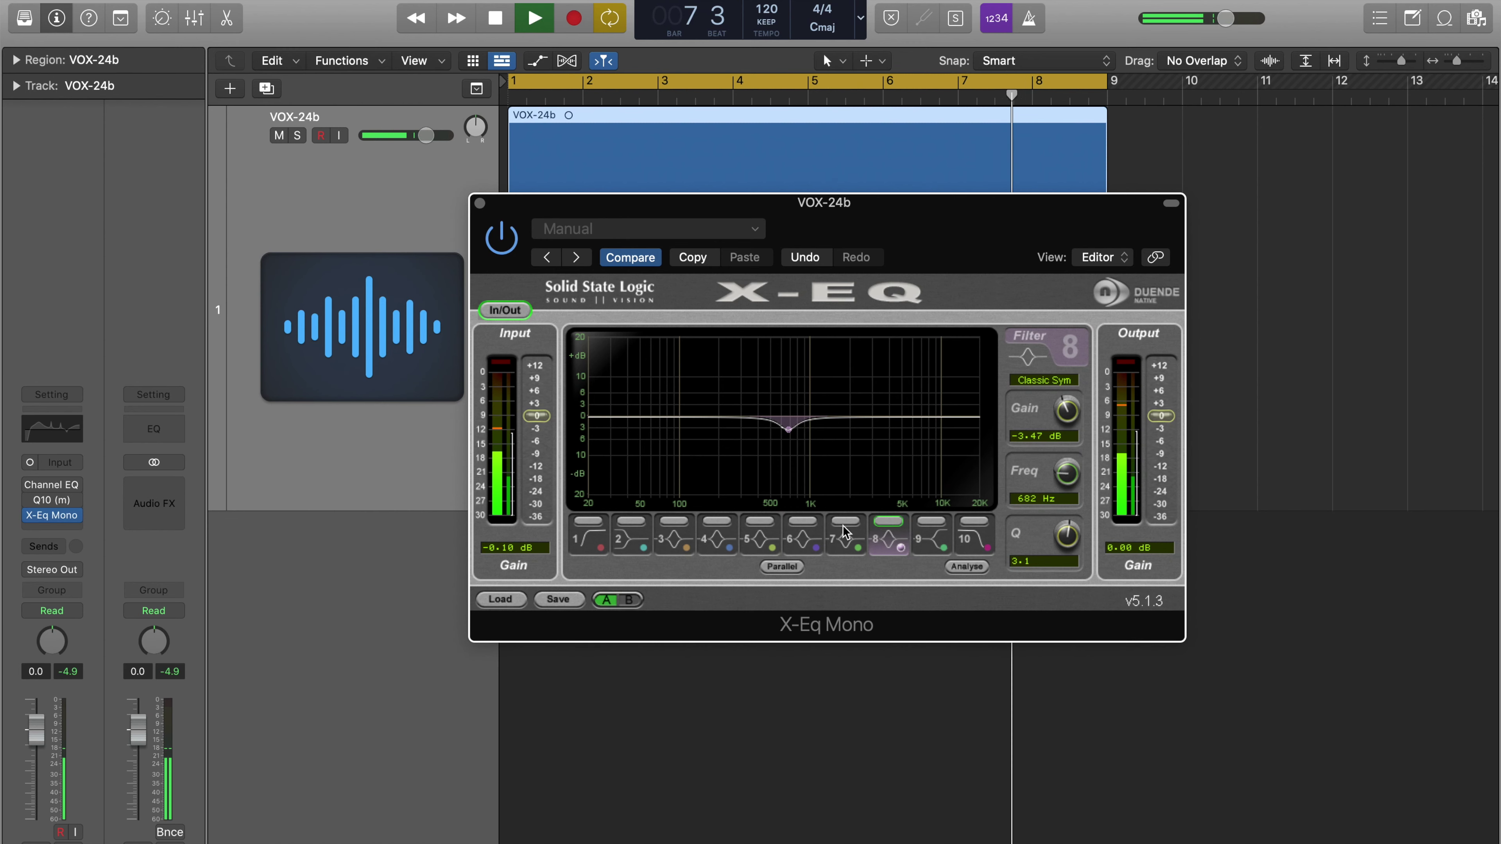
Select band 7 on the X-EQ Mono for editing.
left_click(844, 530)
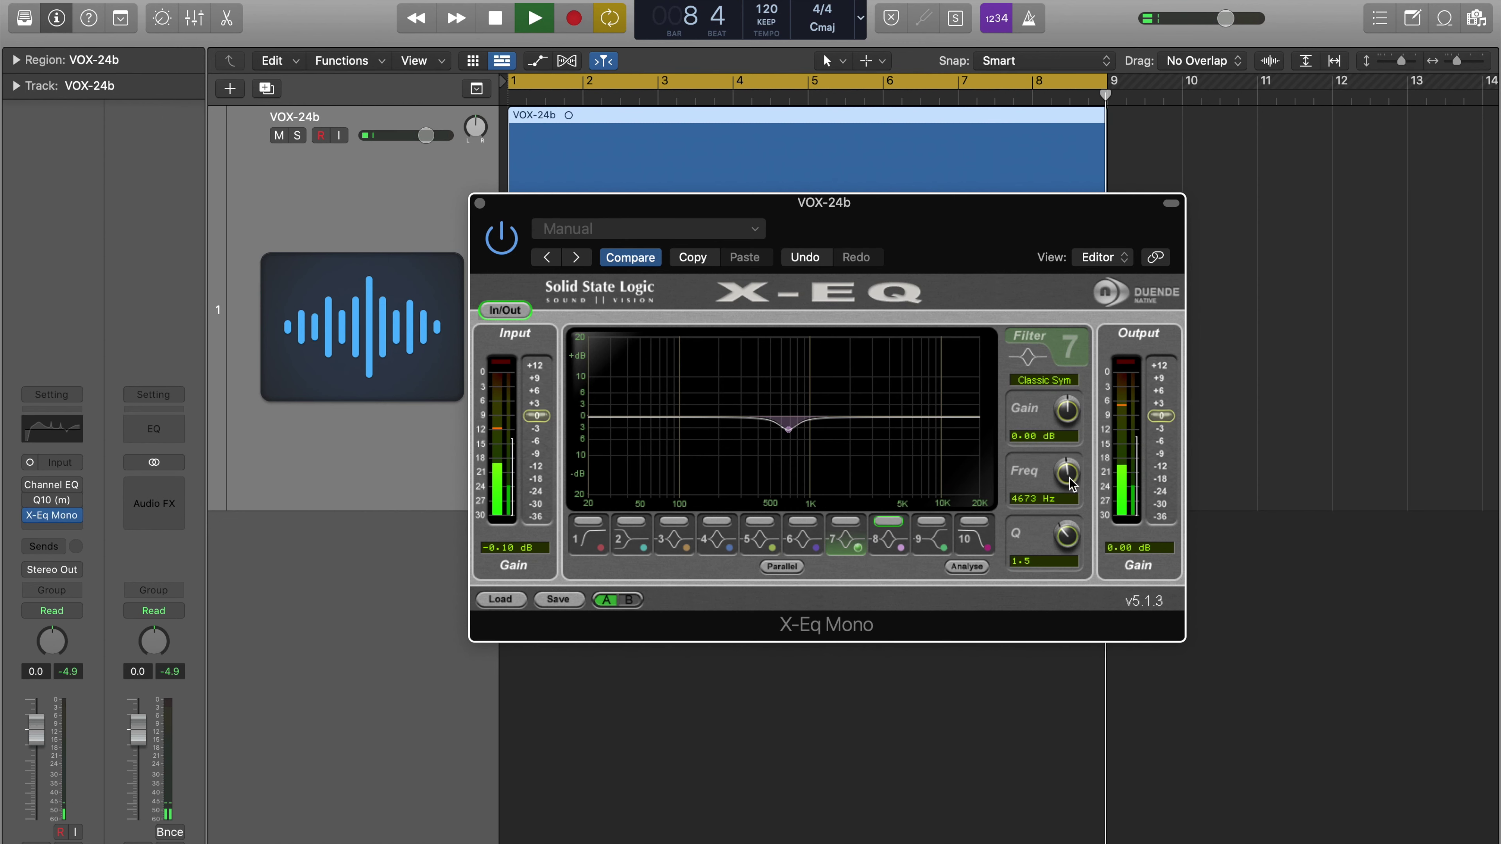
Lower X-EQ band 7 to 4113 Hz and set its boost to 2.13 dB.
left_click_drag(1072, 483, 1072, 490)
left_click_drag(1072, 427, 1070, 408)
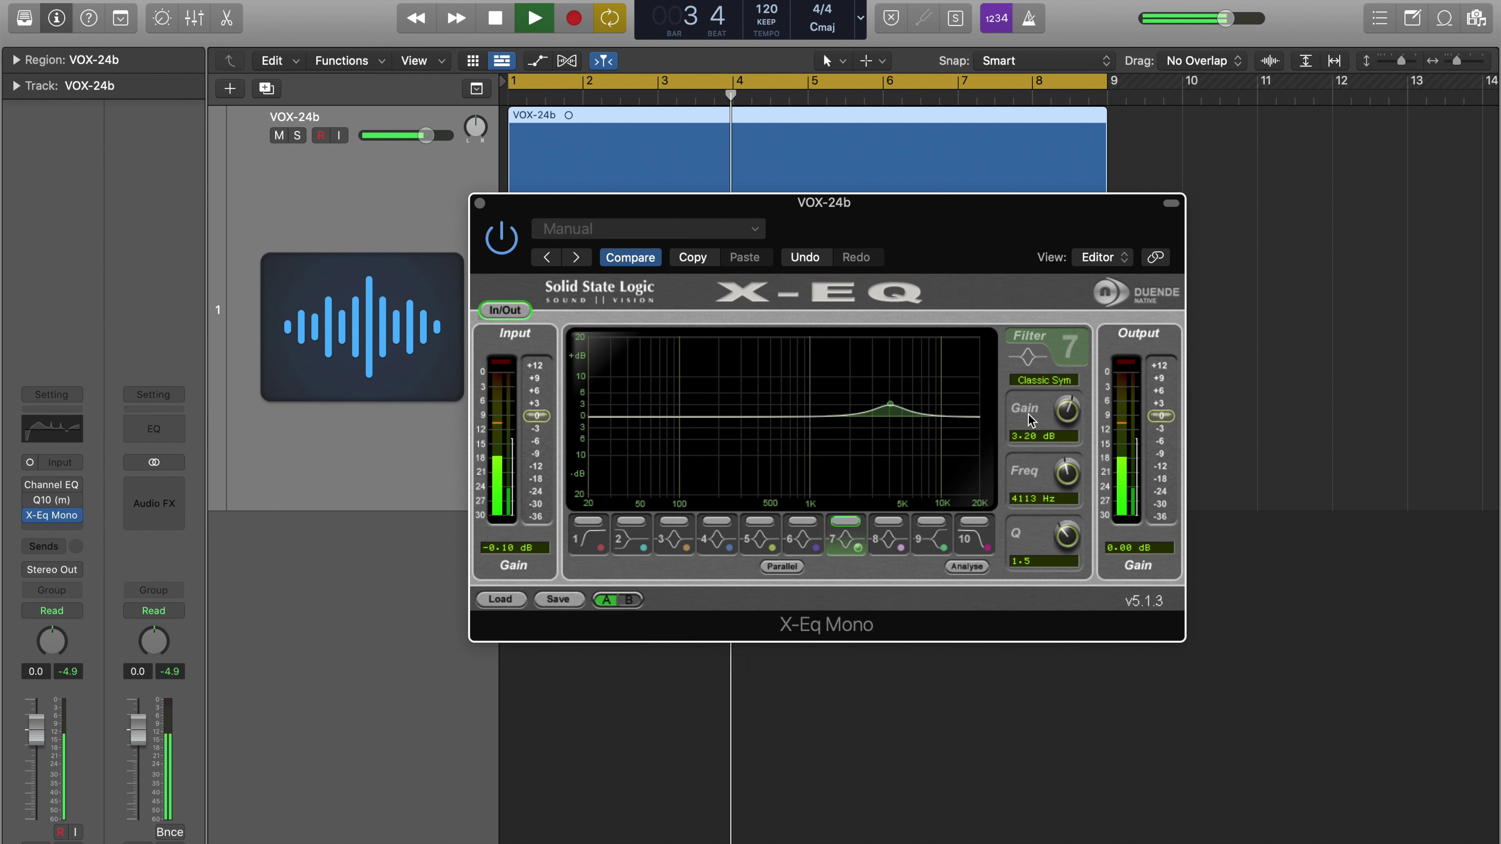
left_click_drag(1071, 413, 1073, 420)
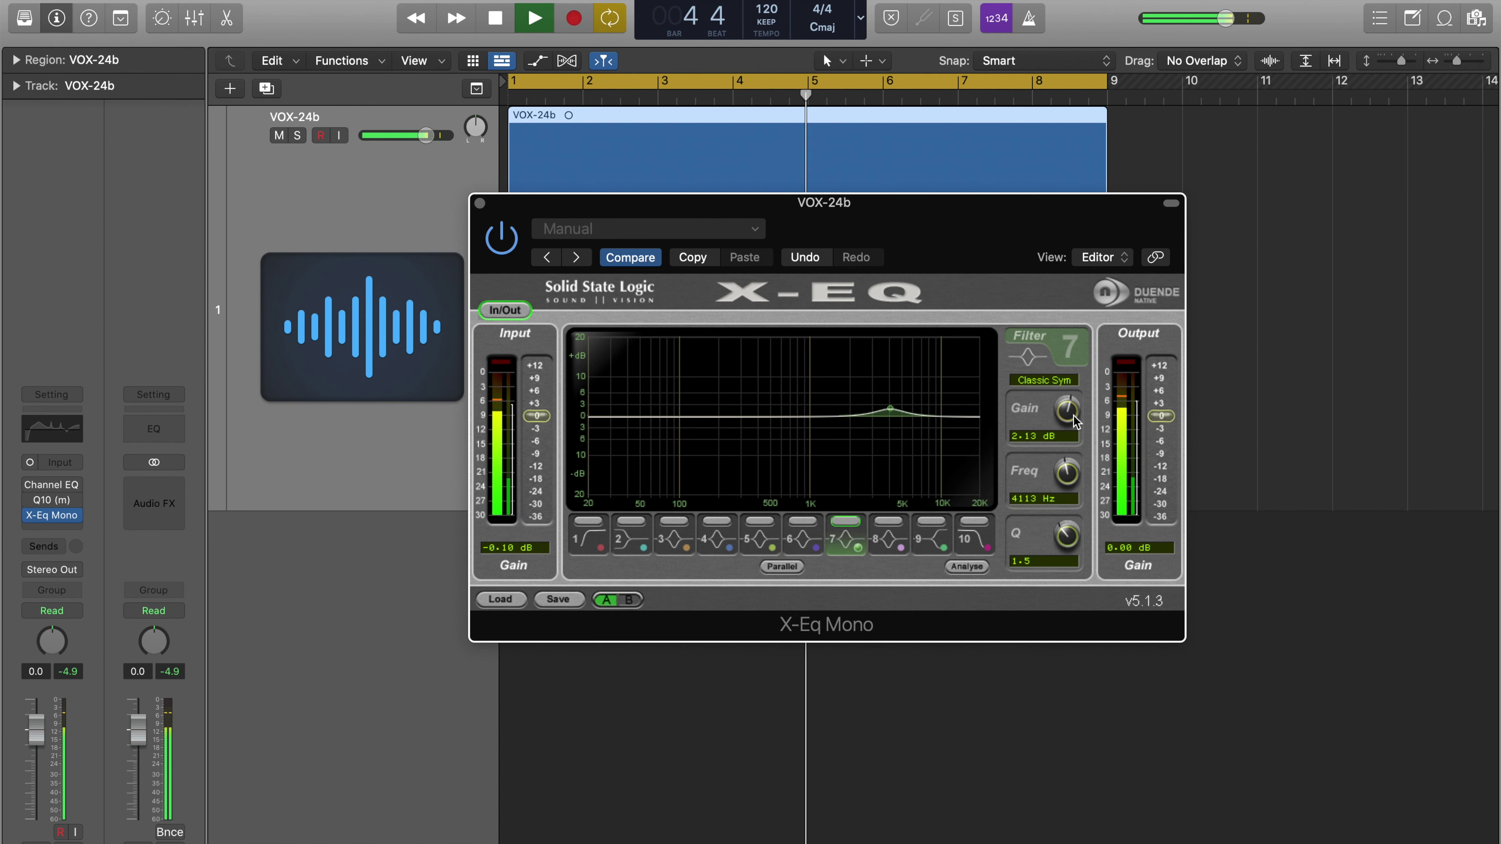
In the Channel EQ, shift the low cut, cut 560 Hz by 2.5 dB and trim 1890 Hz to +3.4 dB.
key("space")
left_click(52, 485)
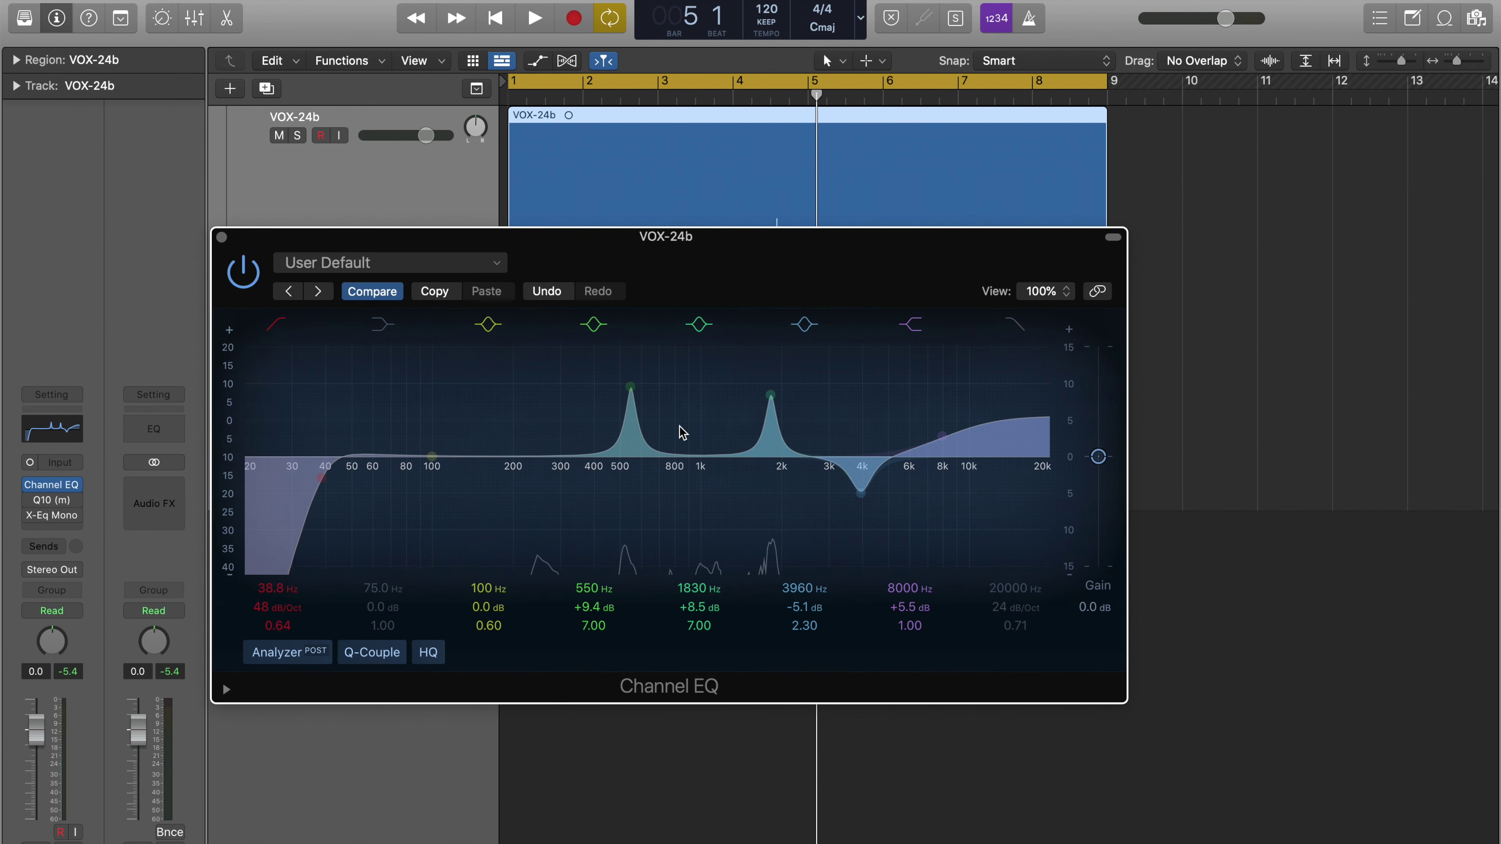
left_click_drag(309, 530, 354, 494)
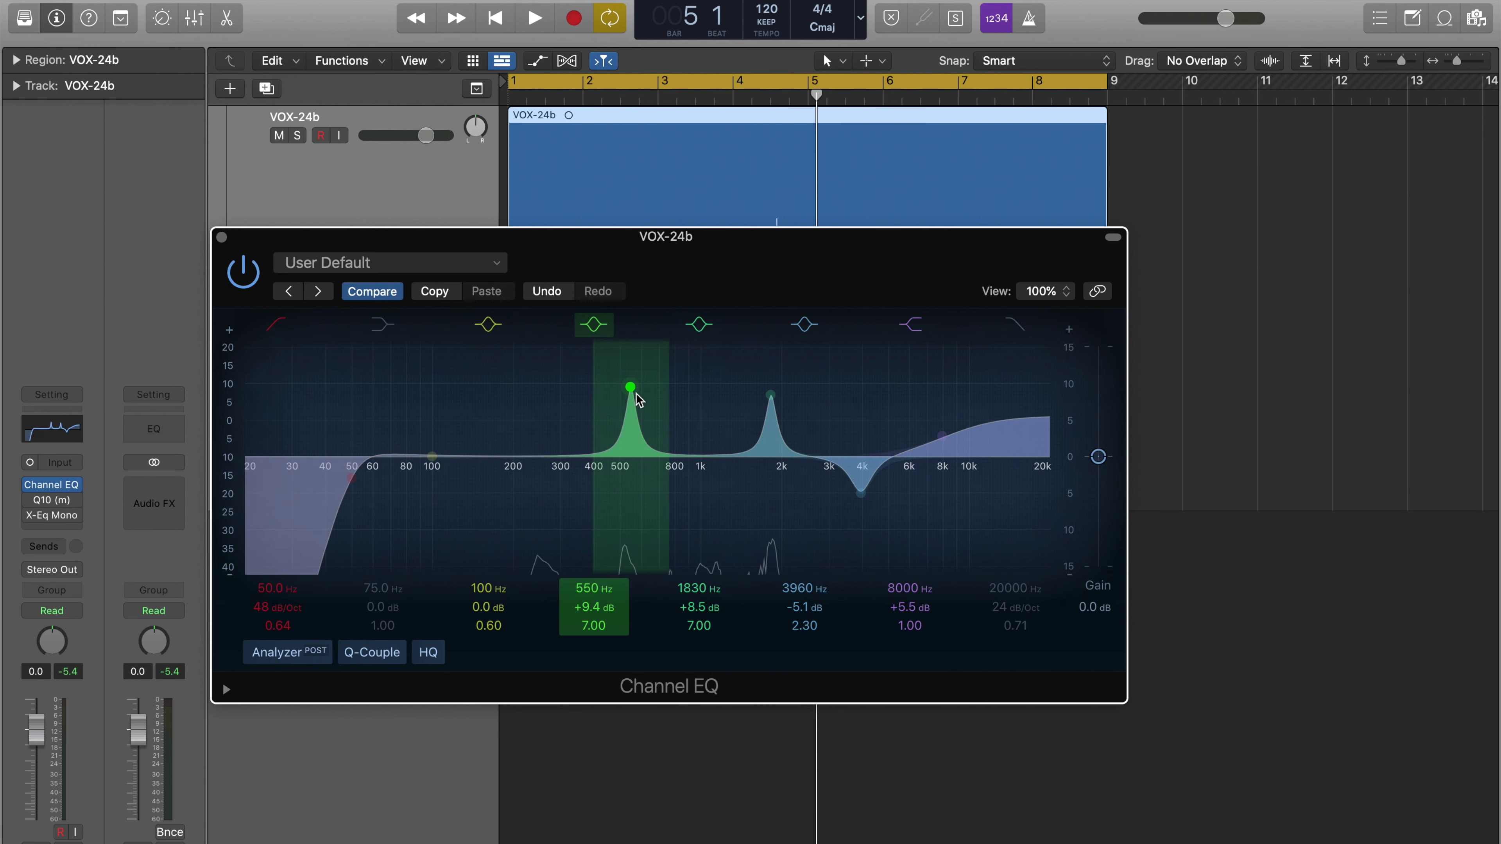
left_click_drag(636, 395, 638, 464)
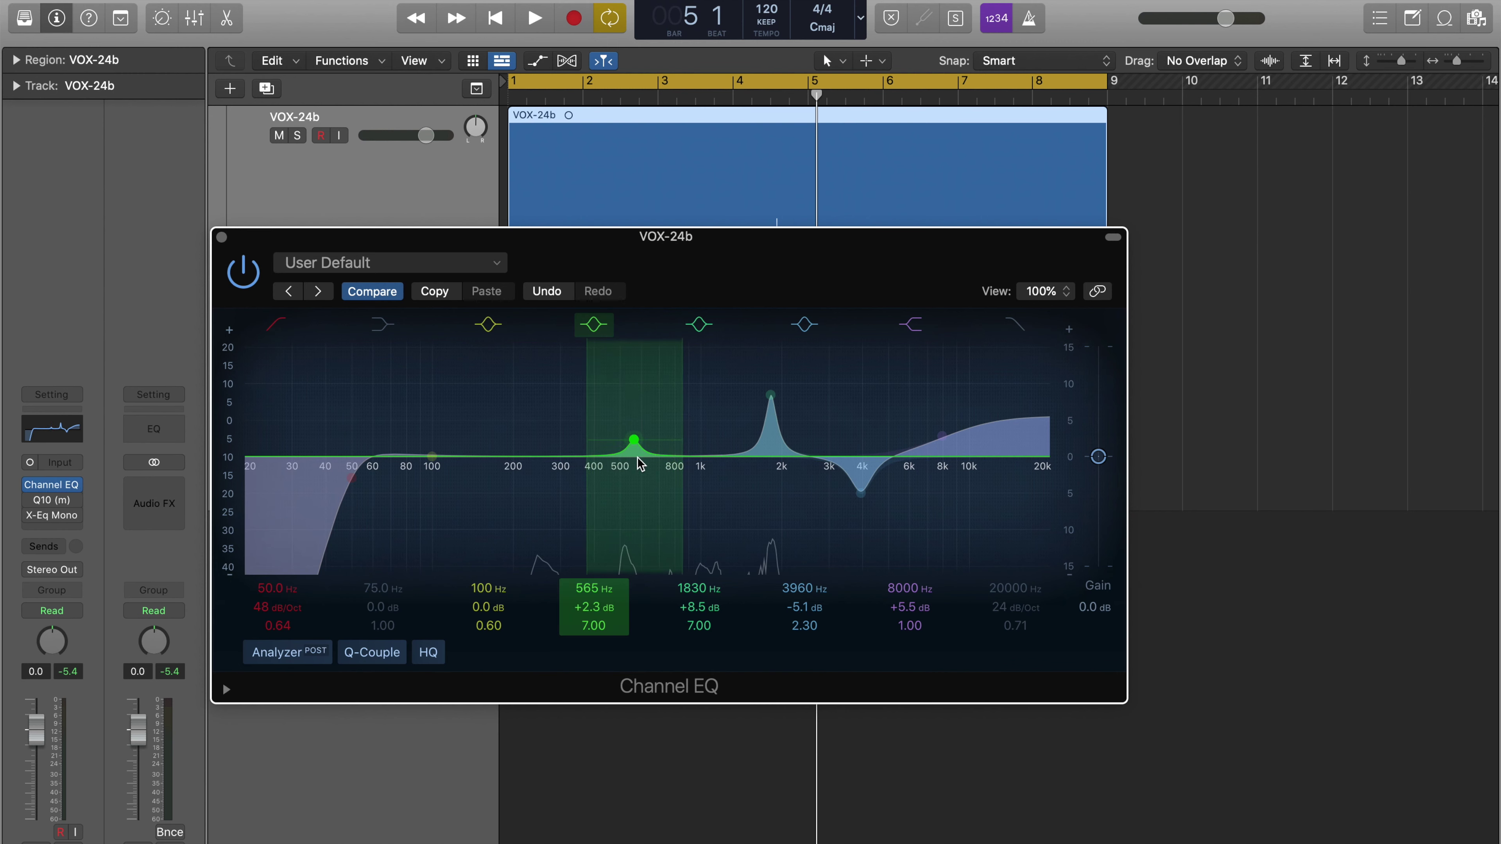
left_click_drag(771, 396, 779, 447)
left_click_drag(633, 440, 638, 495)
Boost 4040 Hz by 2.1 dB, lower the 8250 Hz shelf to +1.6 dB, then play back and widen the analyzer range.
left_click(863, 504)
left_click_drag(863, 503, 864, 440)
left_click_drag(960, 435, 966, 461)
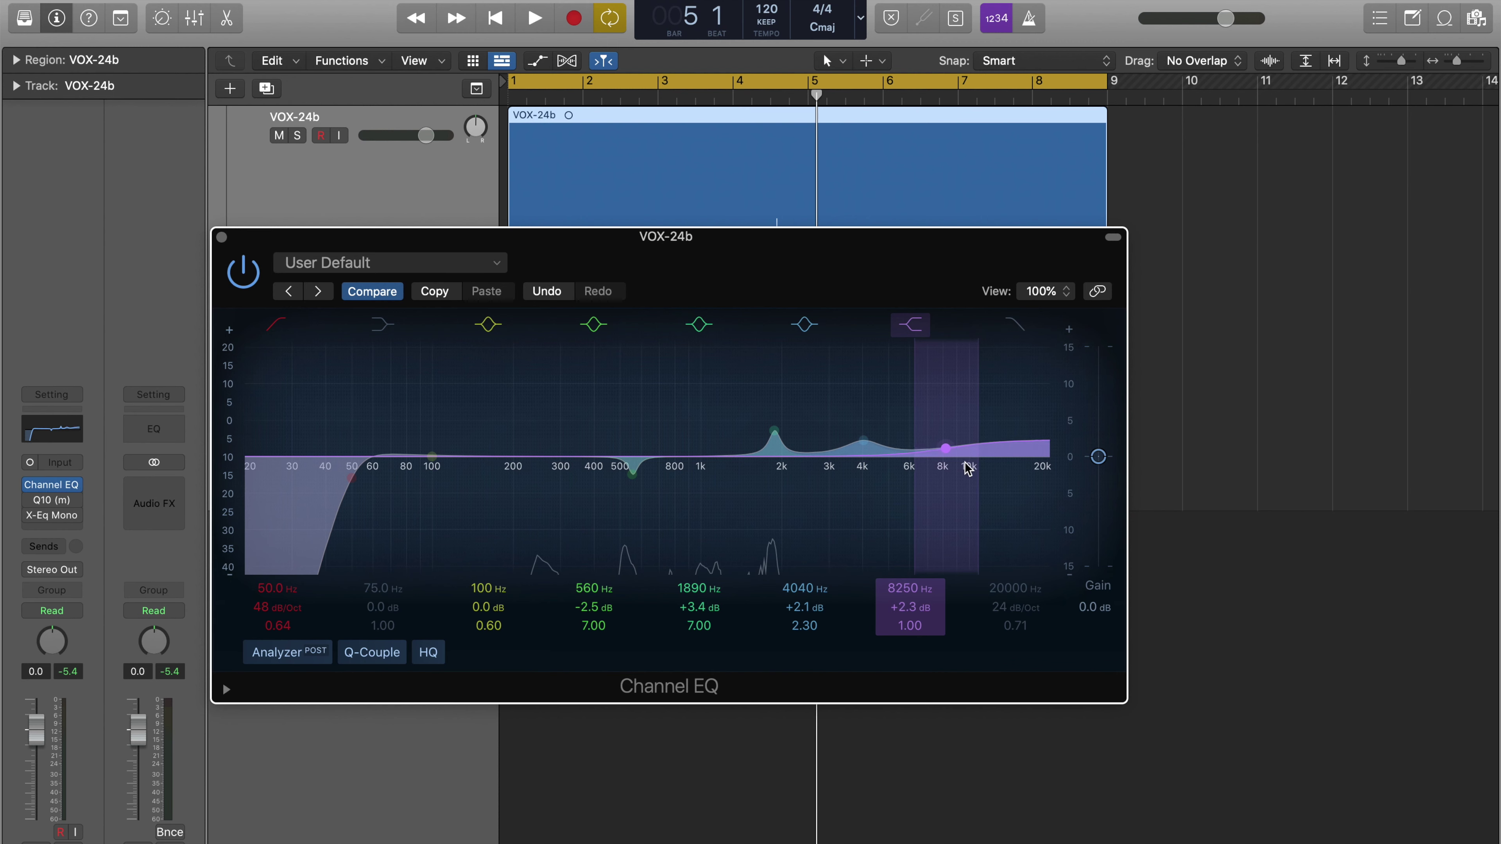
left_click(621, 476)
key("space")
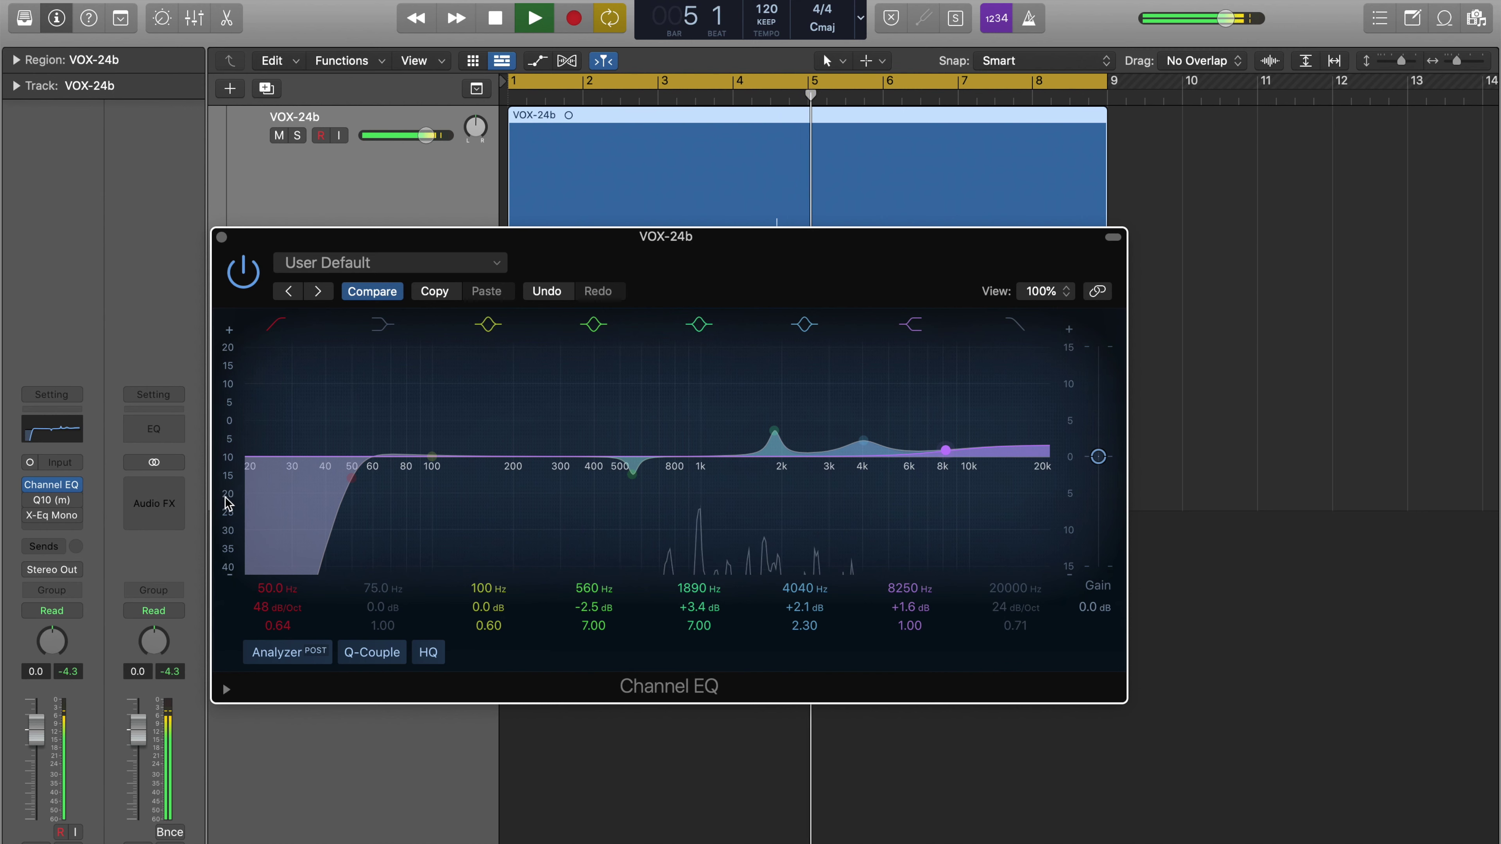
left_click_drag(227, 504, 235, 420)
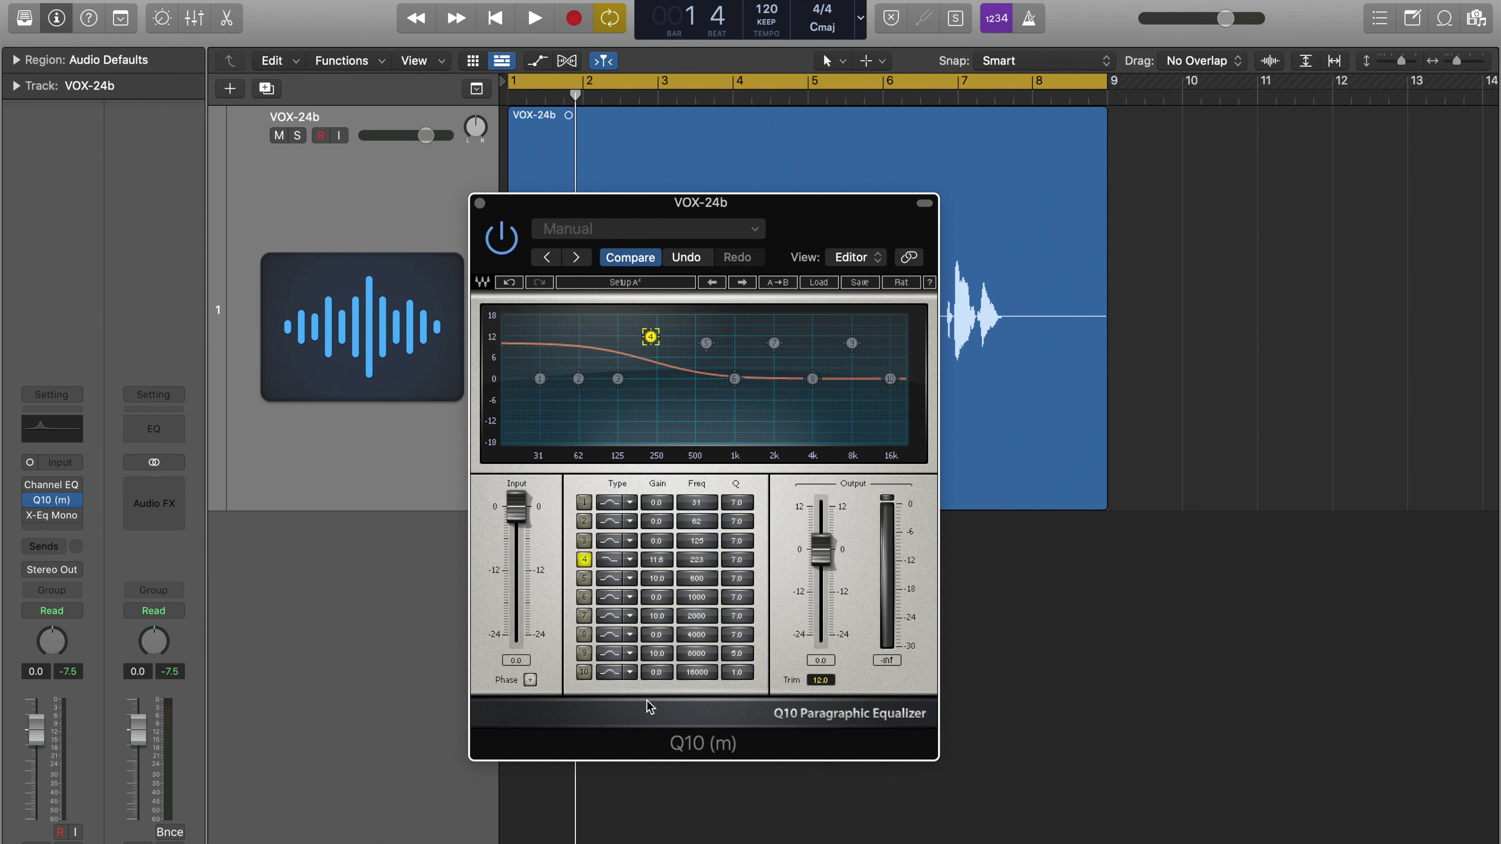
Flip Q10 band 4 from low shelf to high shelf, lifting 11.0 dB above 223 Hz.
double_click(650, 338)
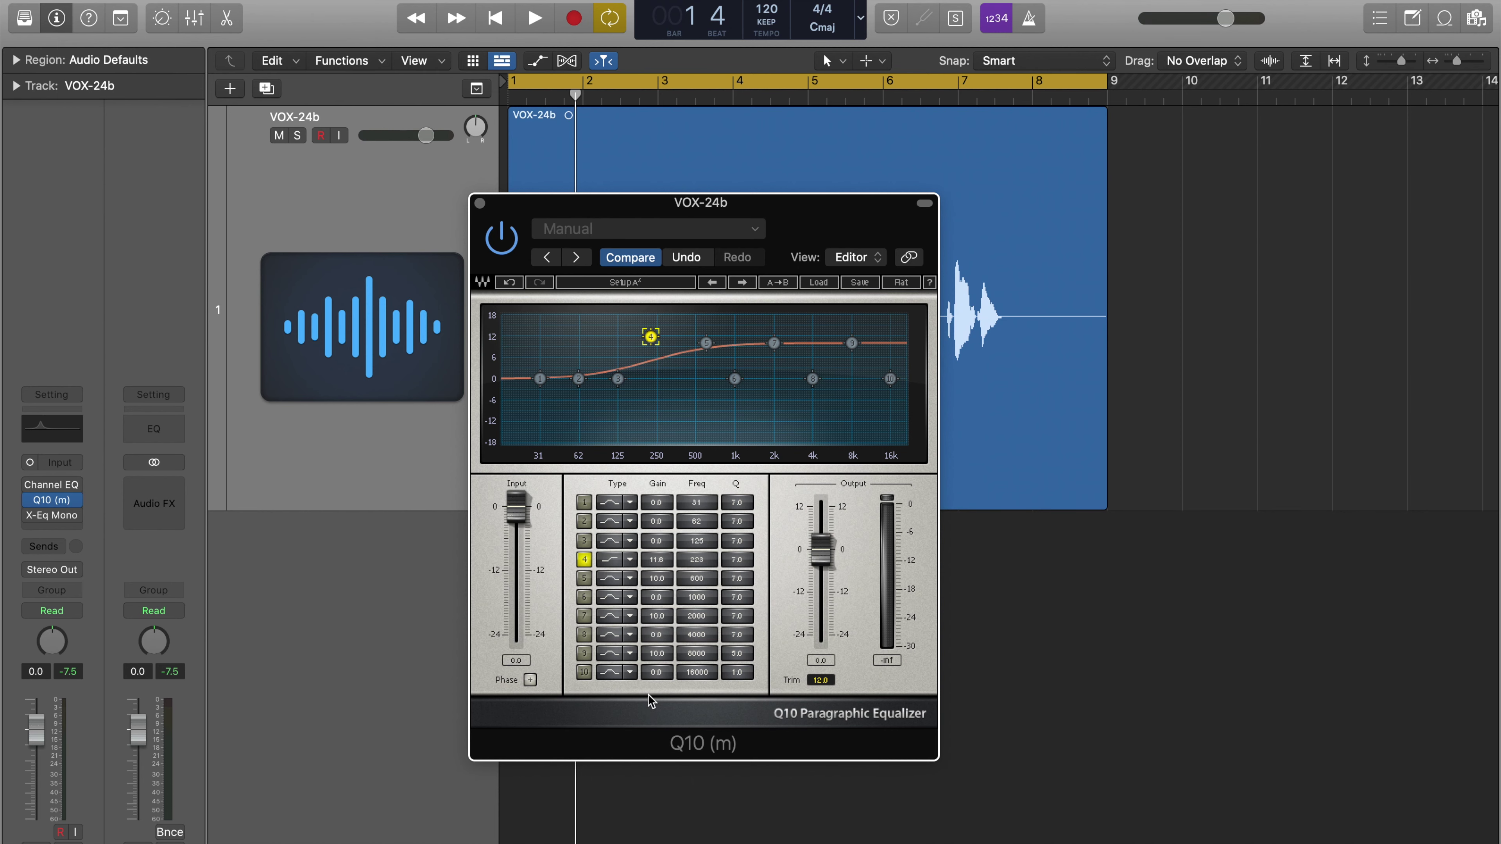